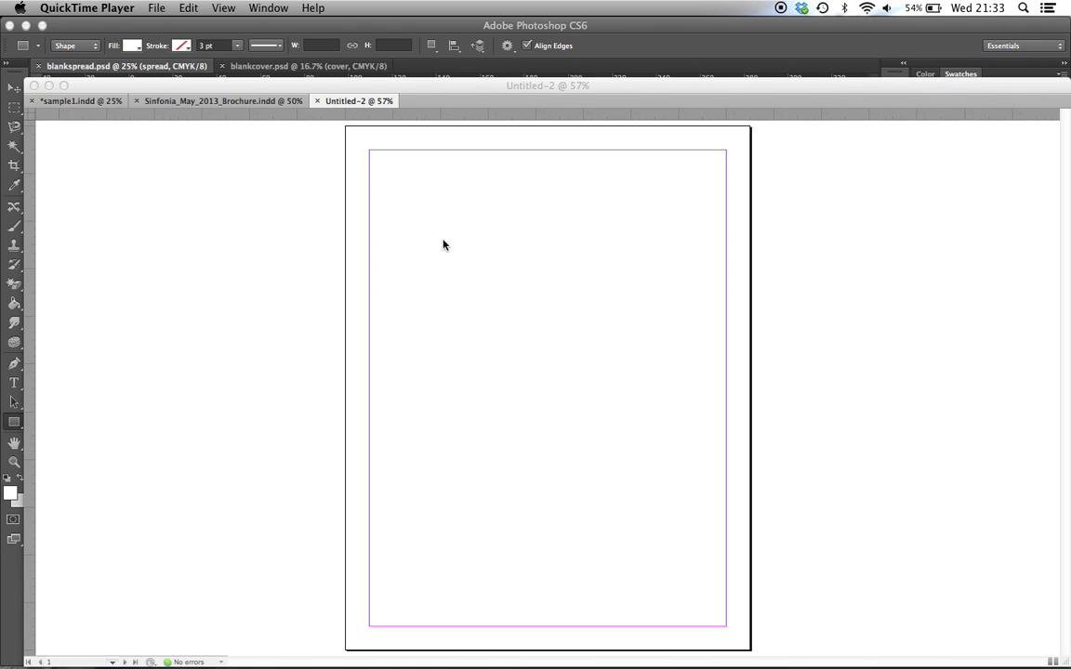
Switch to InDesign and create a three-page A4 print document with facing pages
left_click(424, 170)
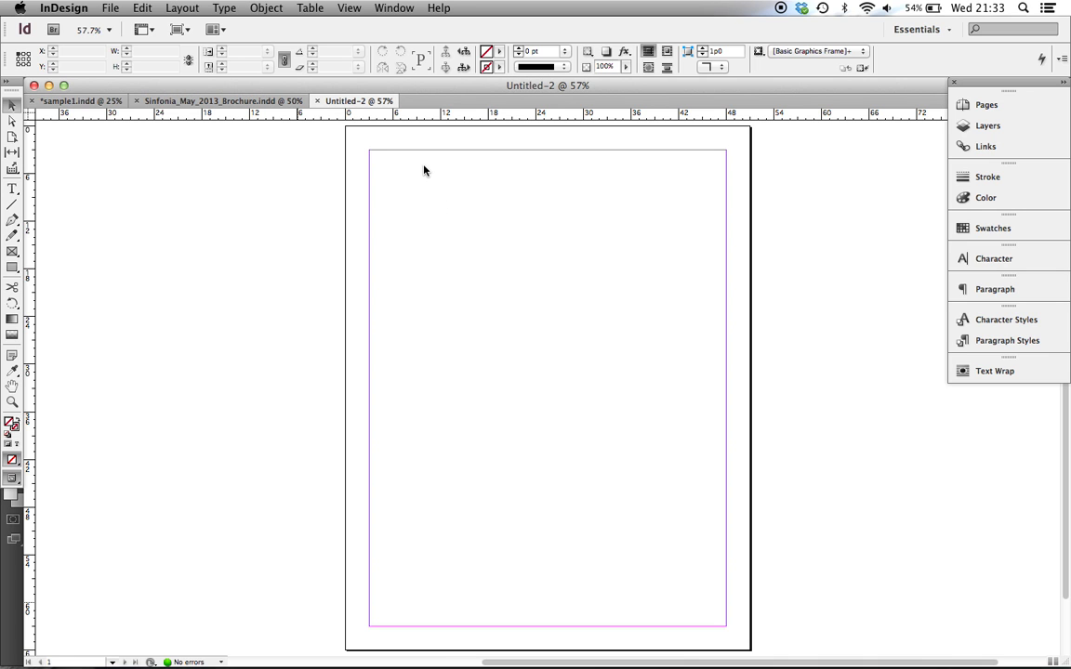
left_click(116, 9)
mouse_move(130, 26)
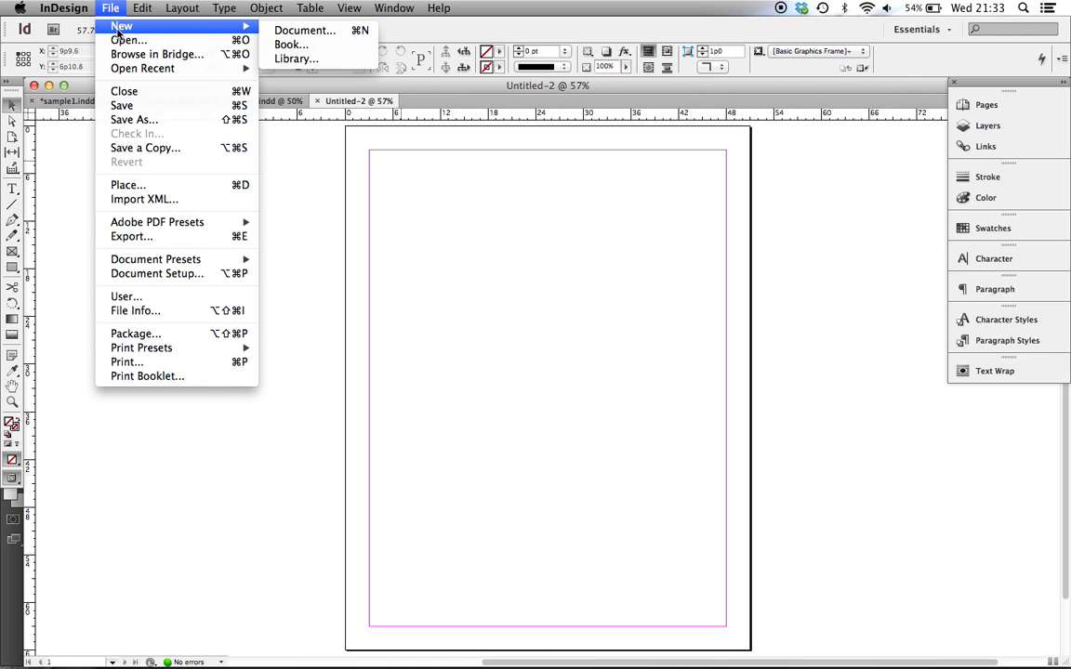
left_click(322, 33)
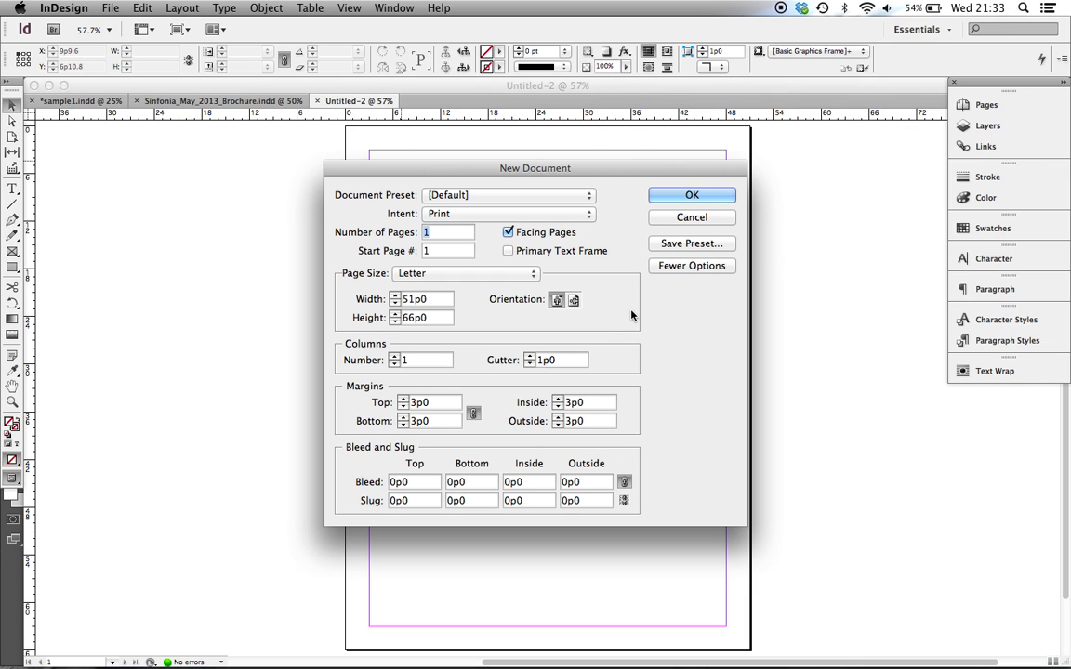
left_click(480, 274)
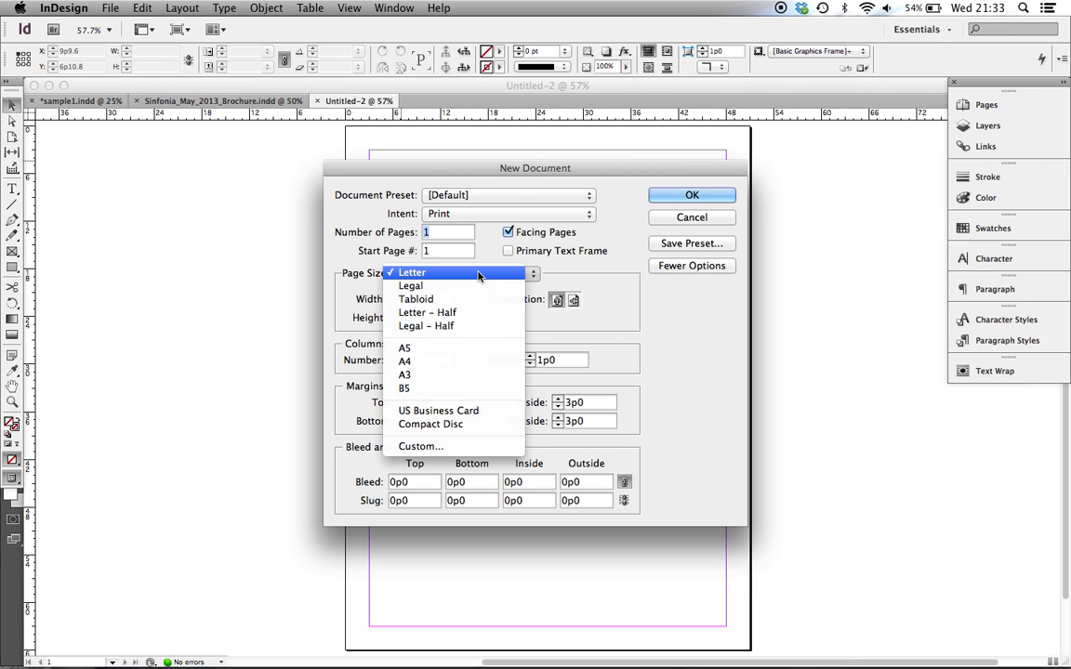
left_click(454, 361)
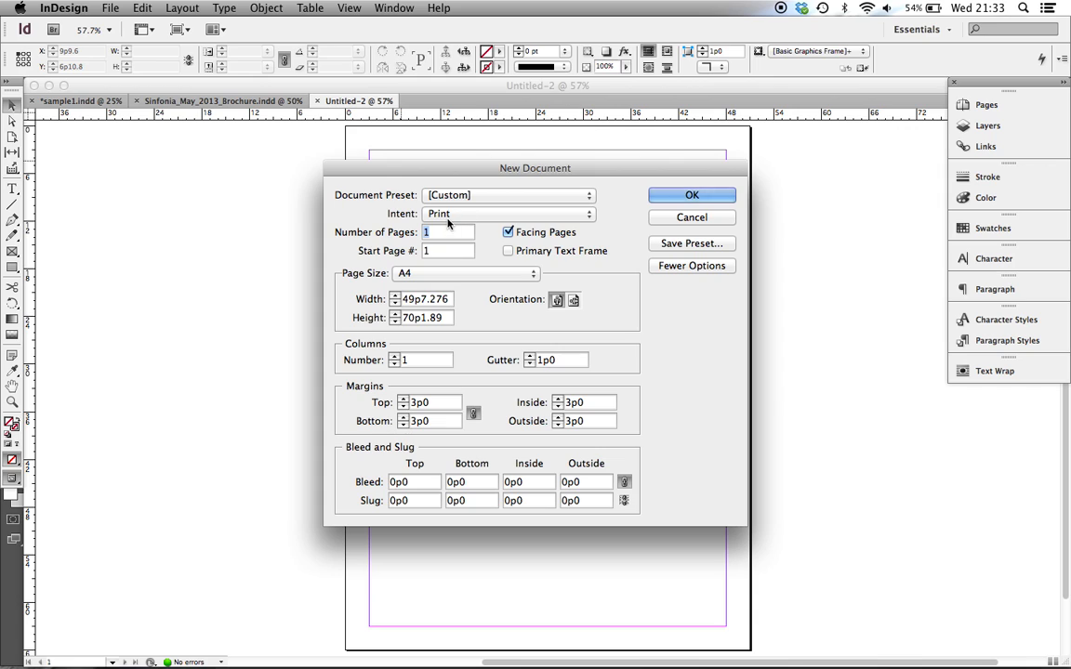
type("3")
left_click(684, 197)
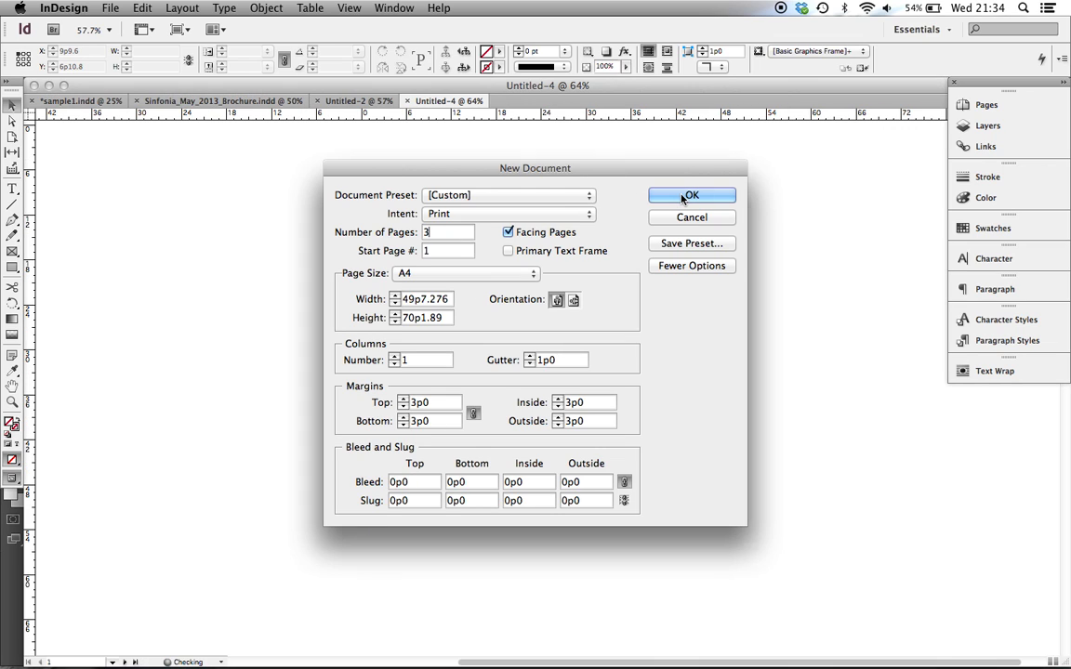
scroll(728, 382, "down", 3)
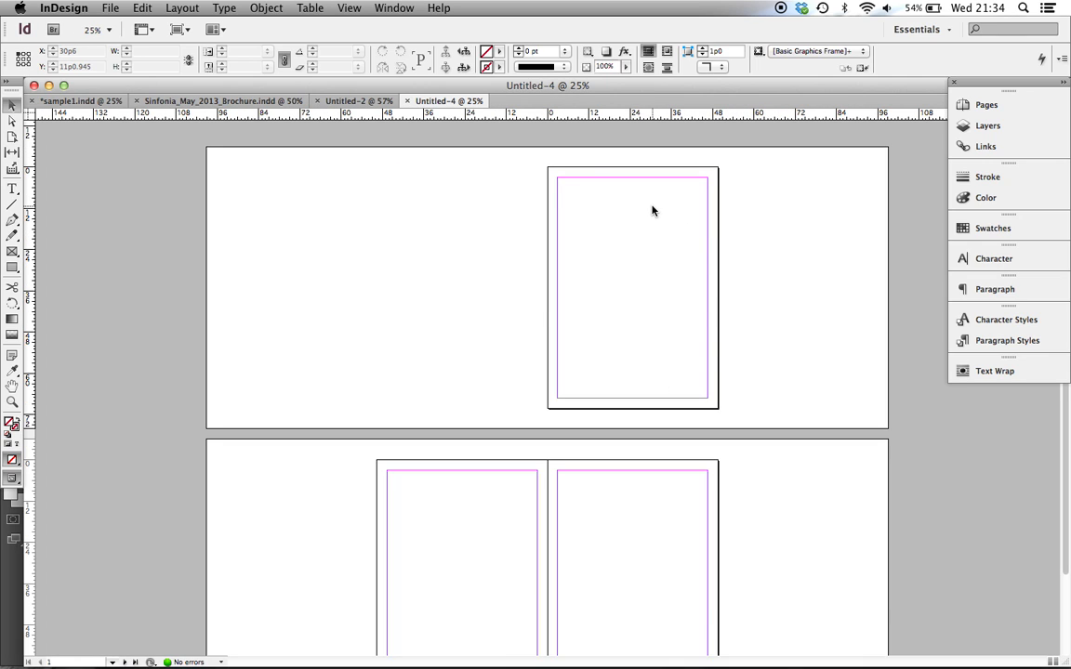
scroll(484, 535, "down", 2)
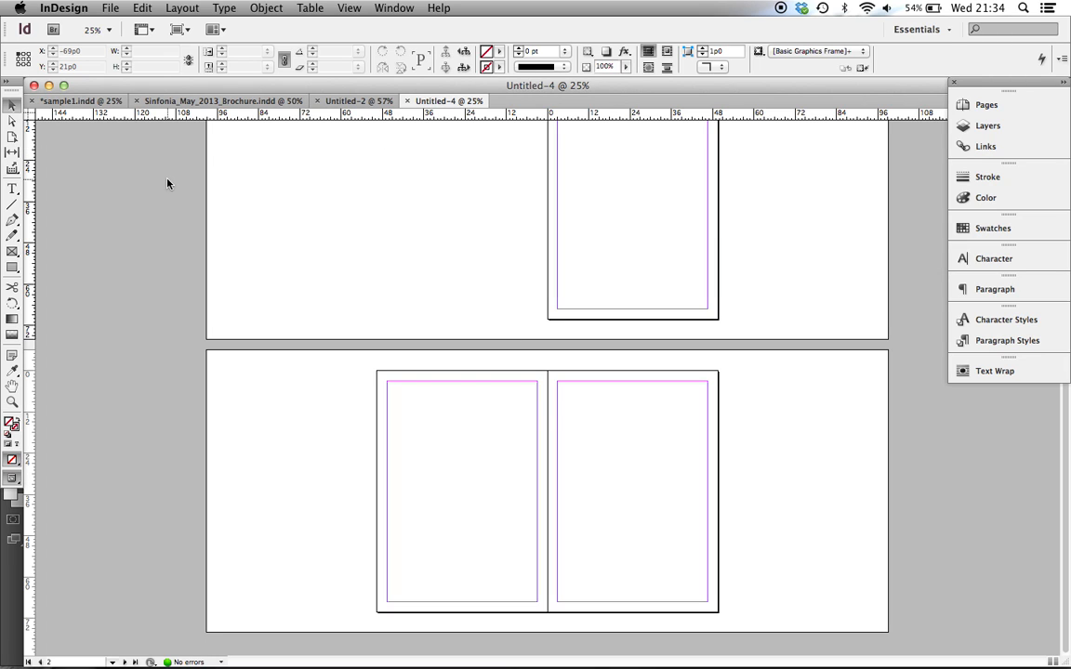
Save sample1.indd and look over its magazine cover and inside spread
left_click(81, 101)
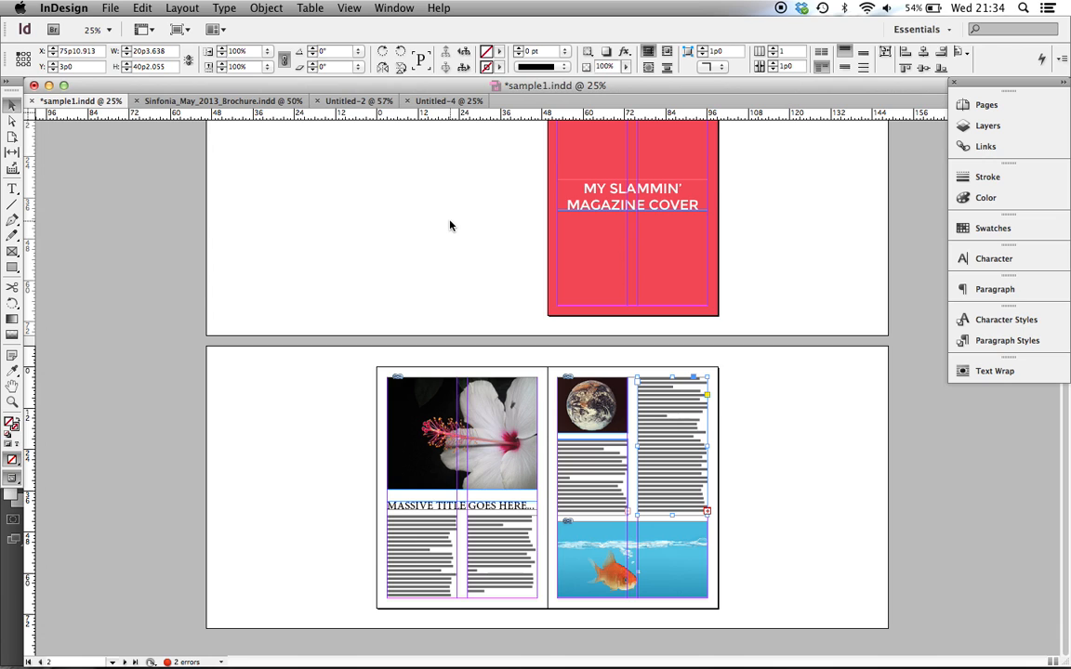
key("super+s")
scroll(450, 225, "up", 1)
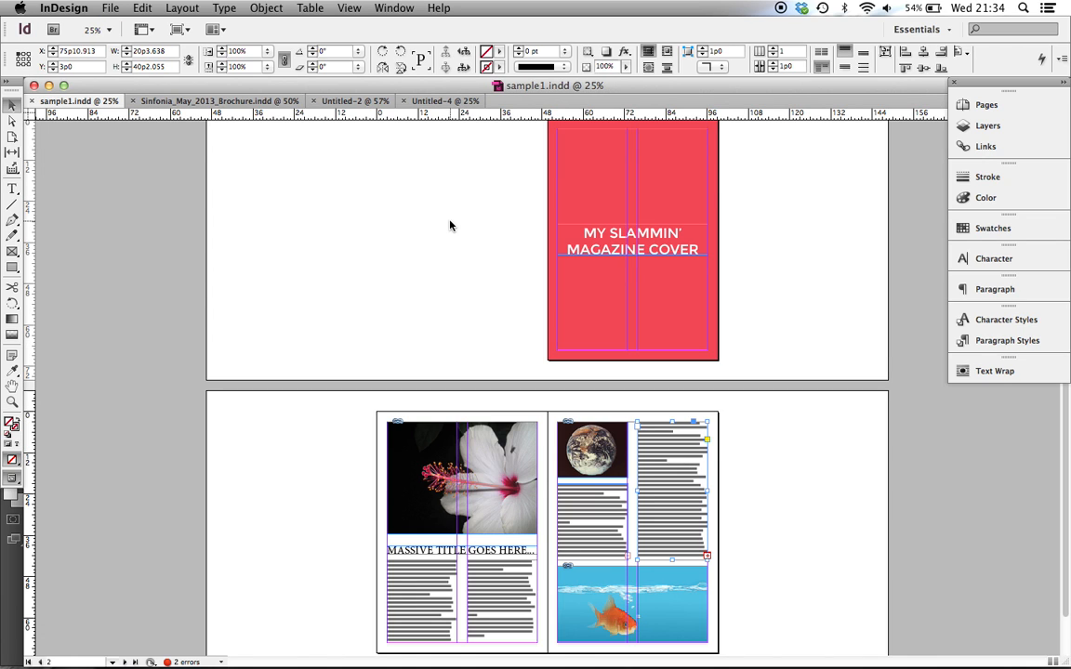
key("super+equal")
scroll(452, 223, "up", 5)
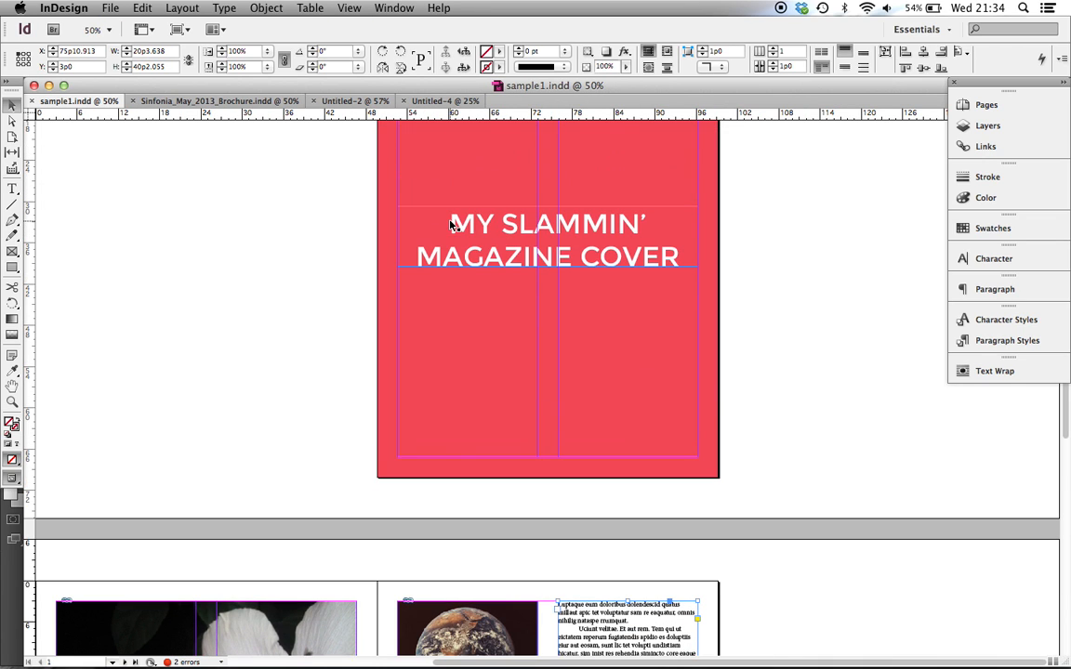
scroll(524, 203, "down", 10)
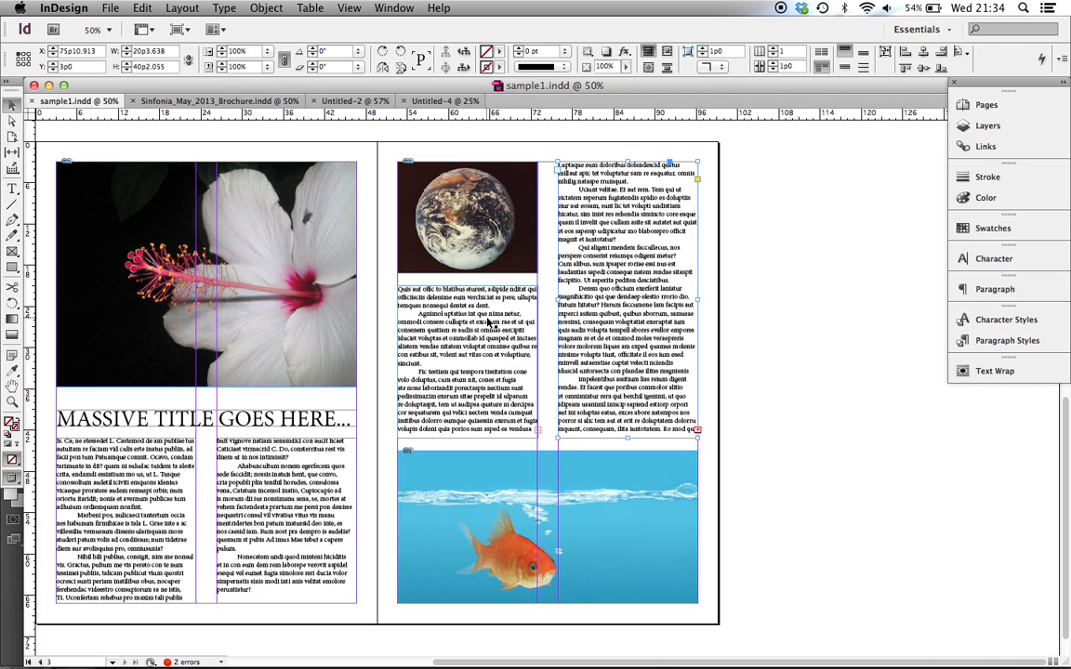
scroll(487, 323, "up", 12)
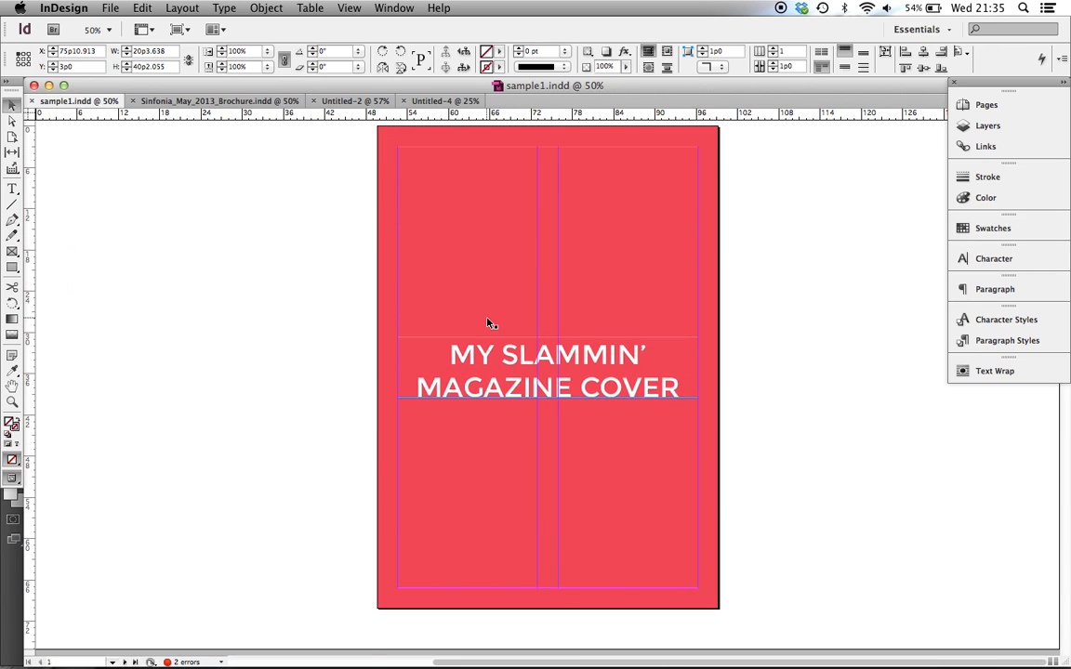
key("super+minus")
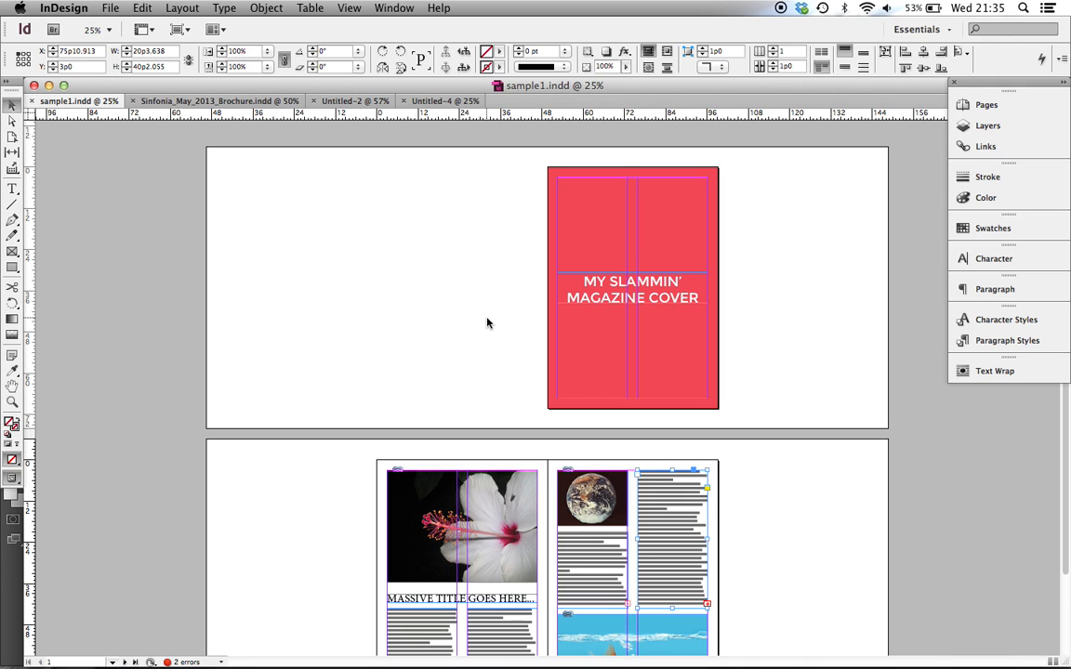
Inspect the Preflight errors of sample1.indd, going to both overset text frames on page 3, and close Preflight
left_click(487, 322)
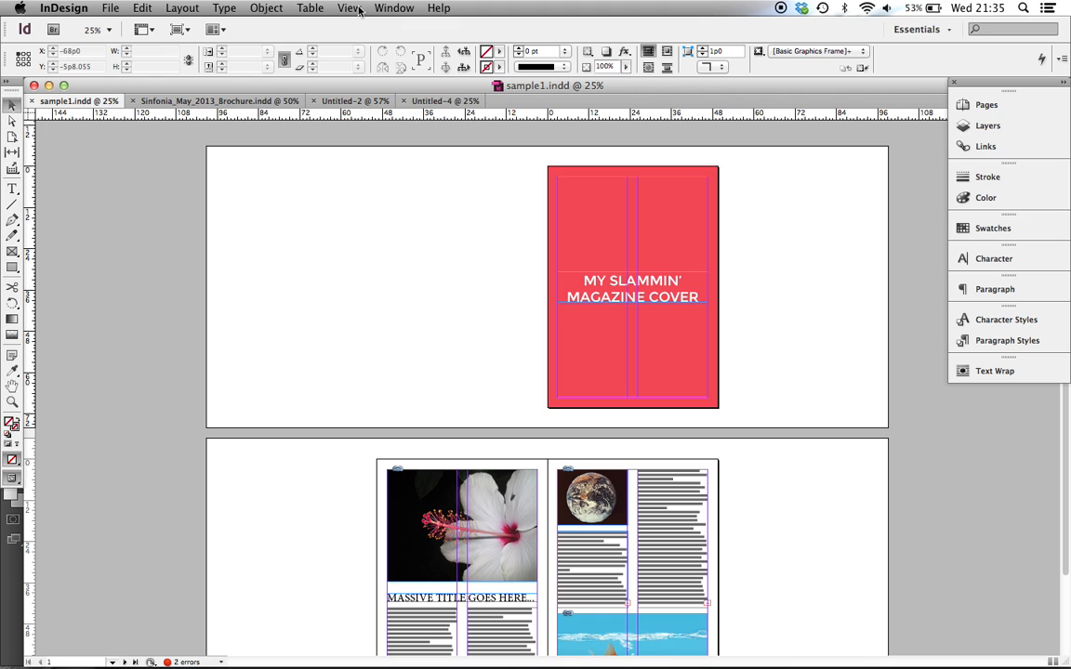
left_click(390, 8)
mouse_move(465, 249)
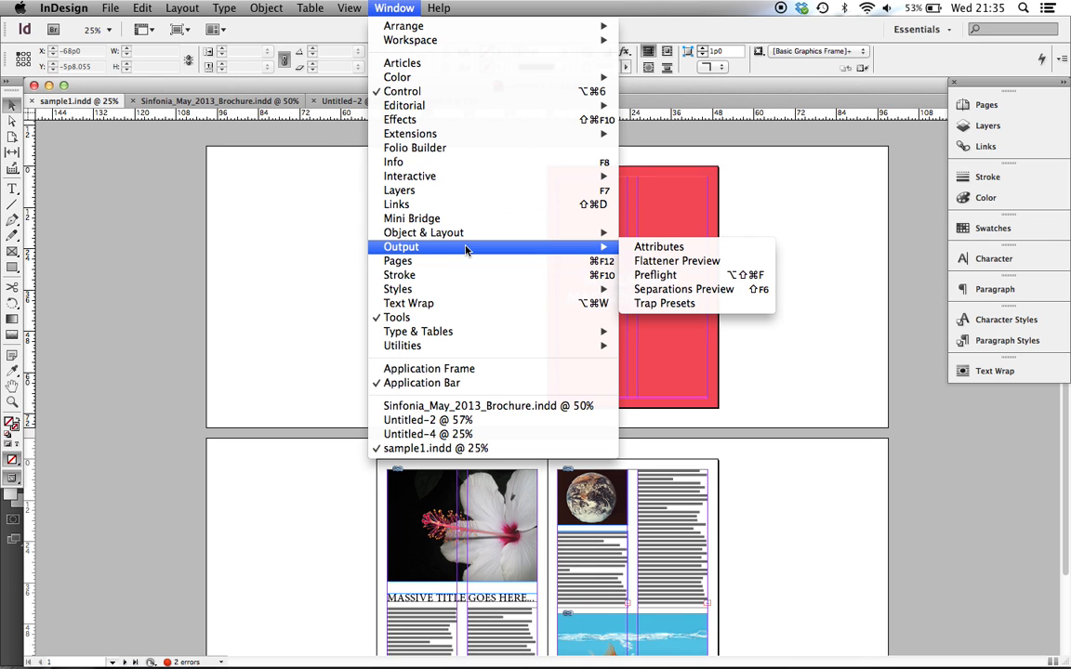
left_click(708, 276)
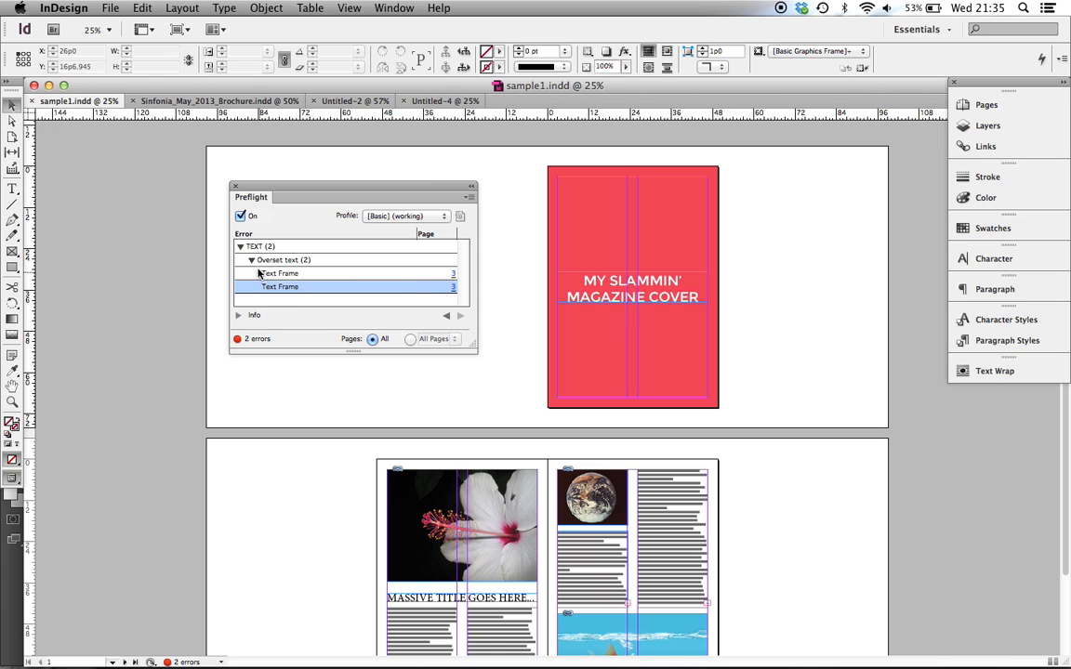
left_click(284, 274)
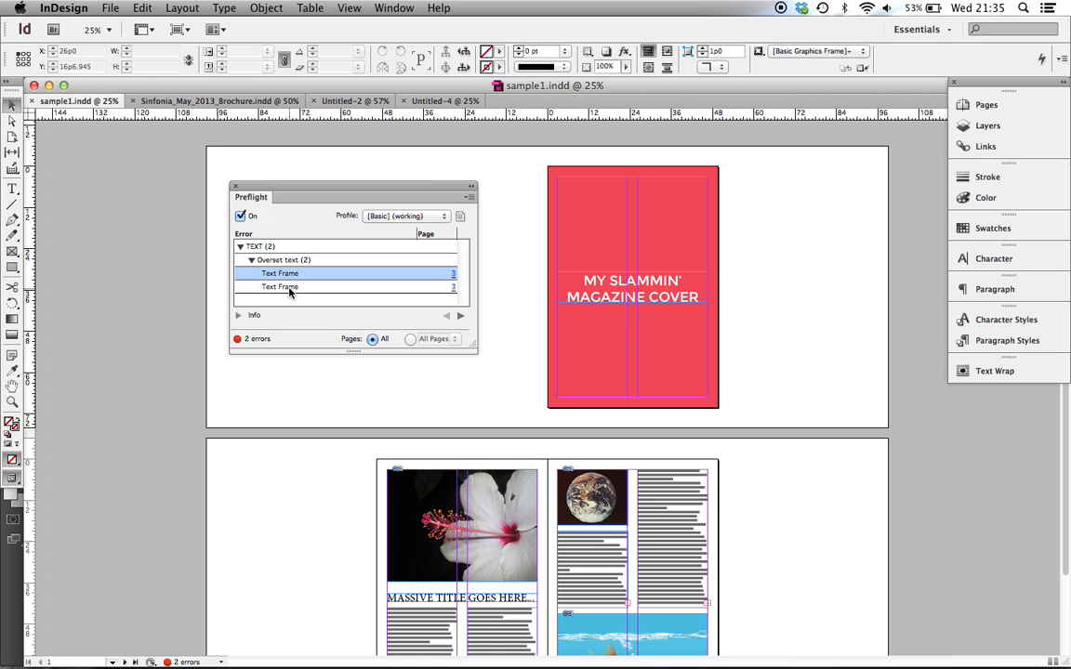
left_click(289, 288)
left_click(452, 277)
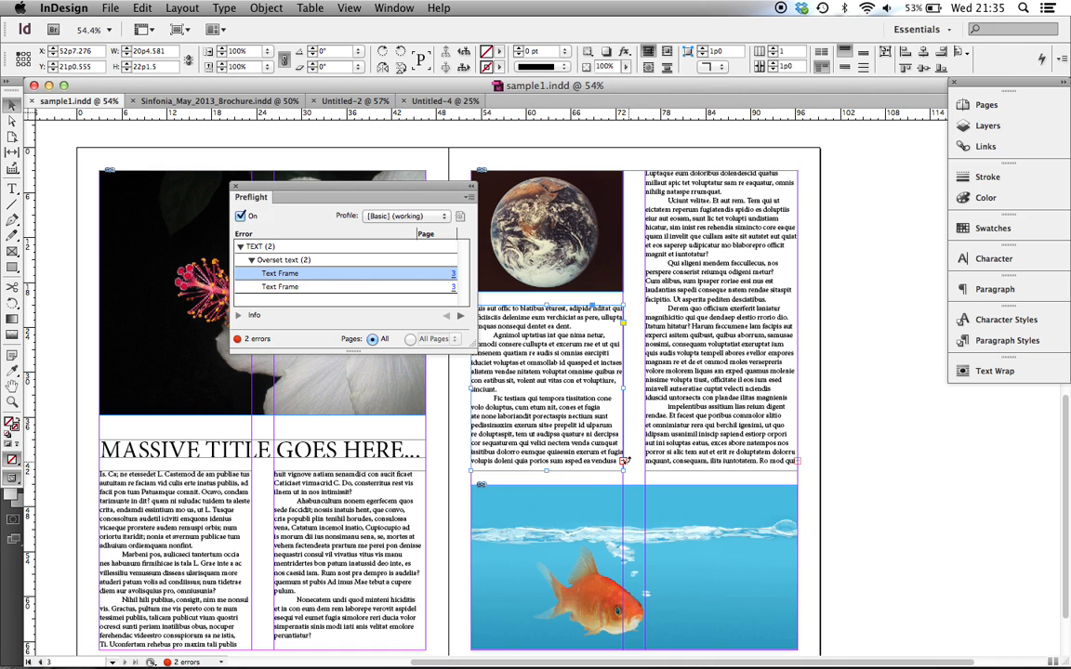
left_click(452, 287)
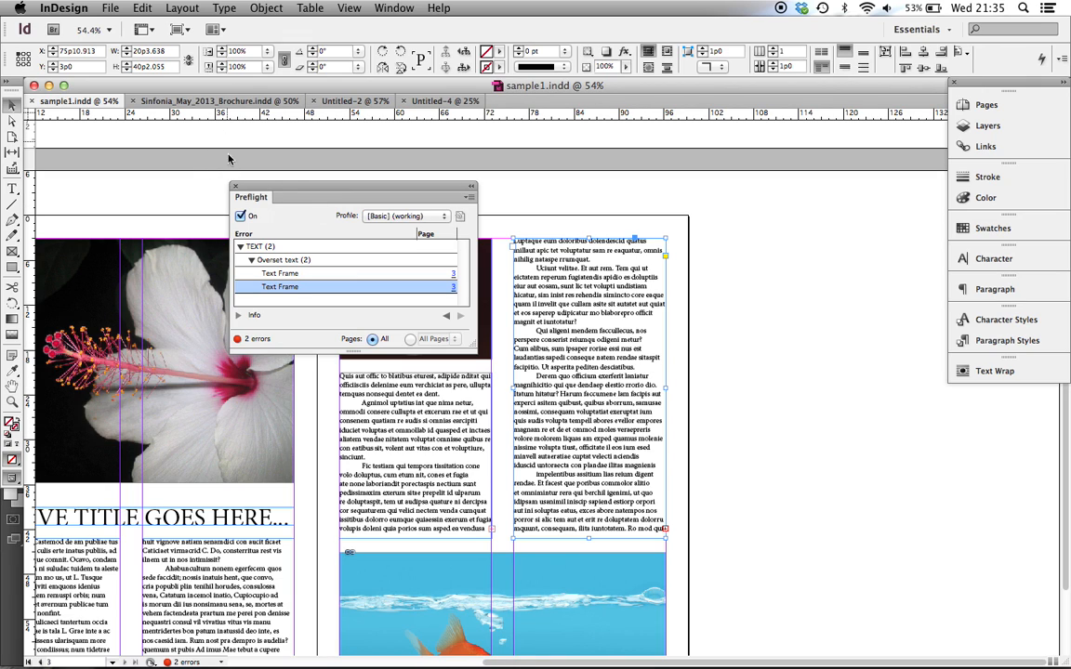
left_click(235, 187)
Switch to Sinfonia_May_2013_Brochure.indd and bring up its Preflight check
left_click(192, 98)
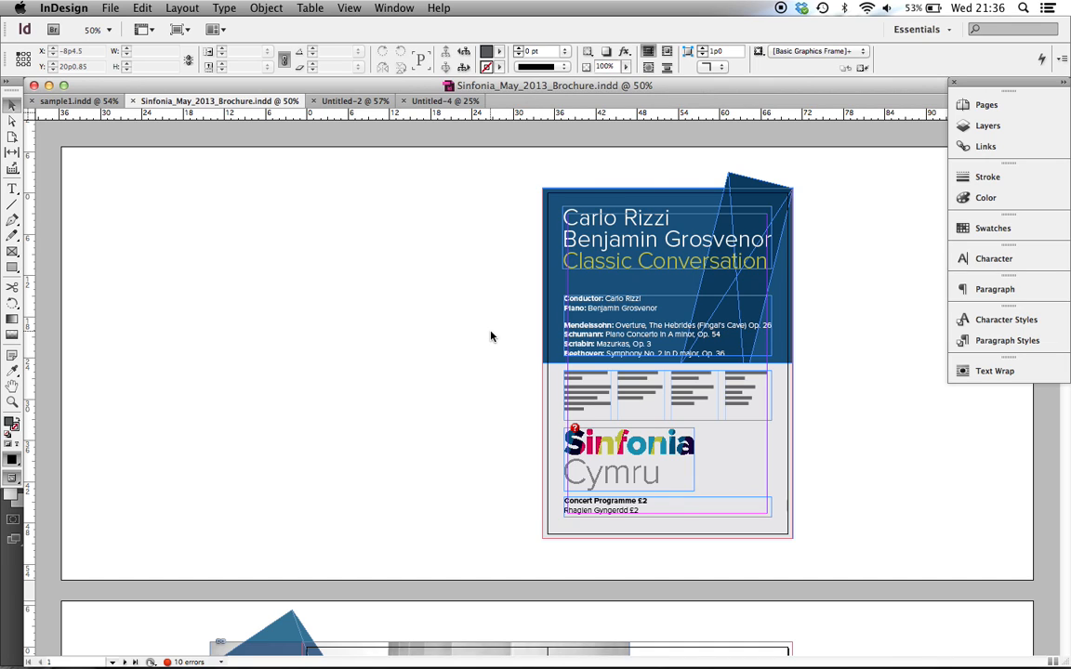
scroll(491, 336, "down", 2)
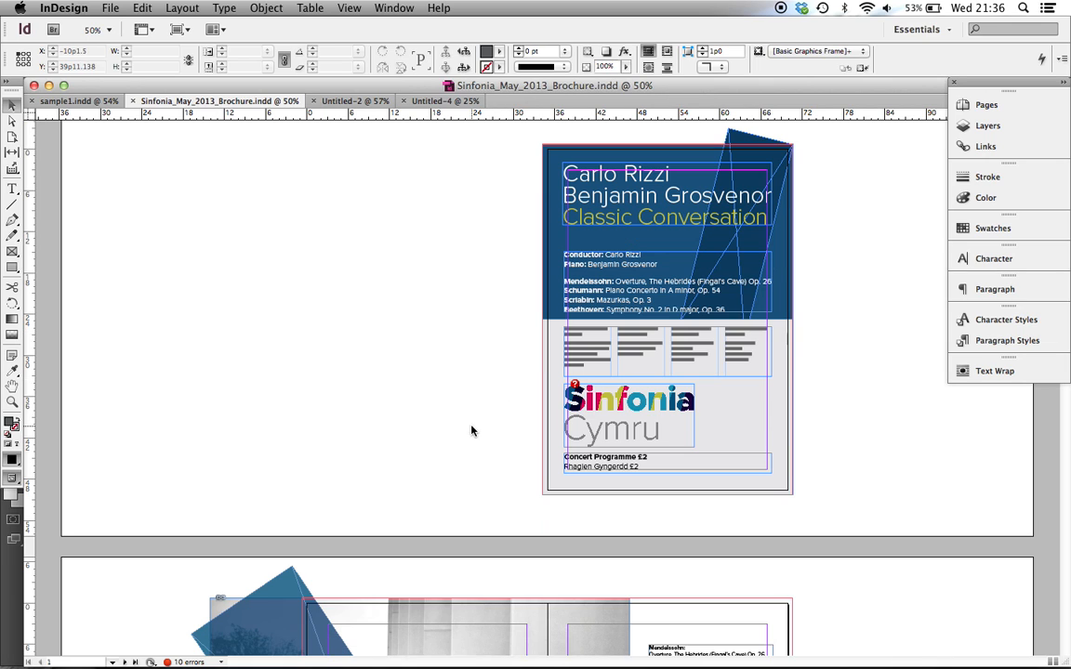
scroll(483, 428, "up", 2)
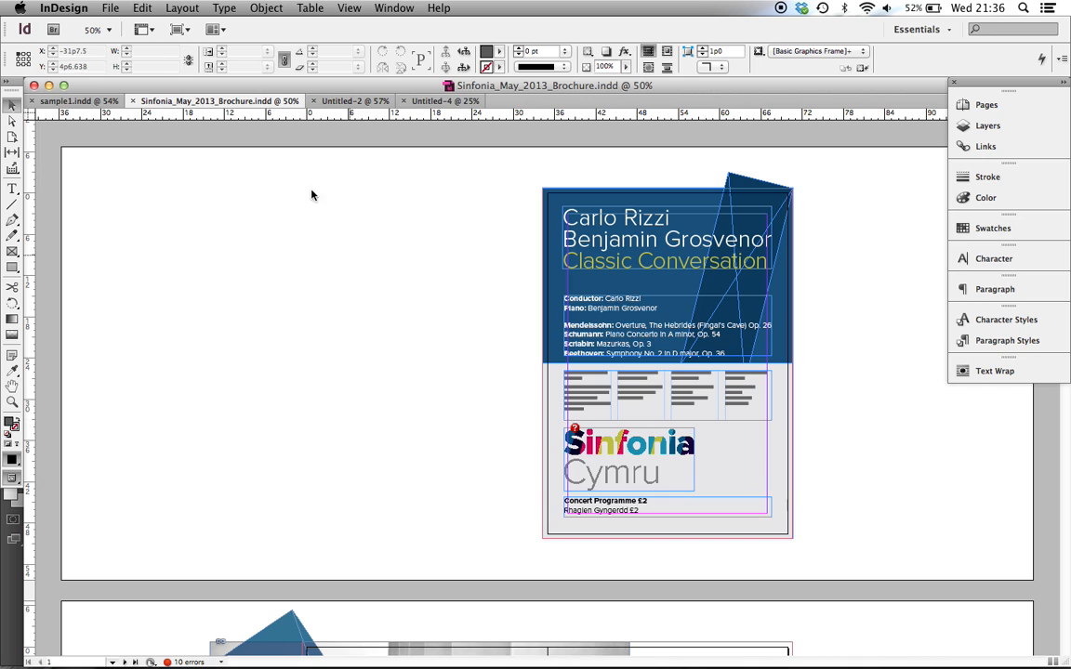
left_click(351, 8)
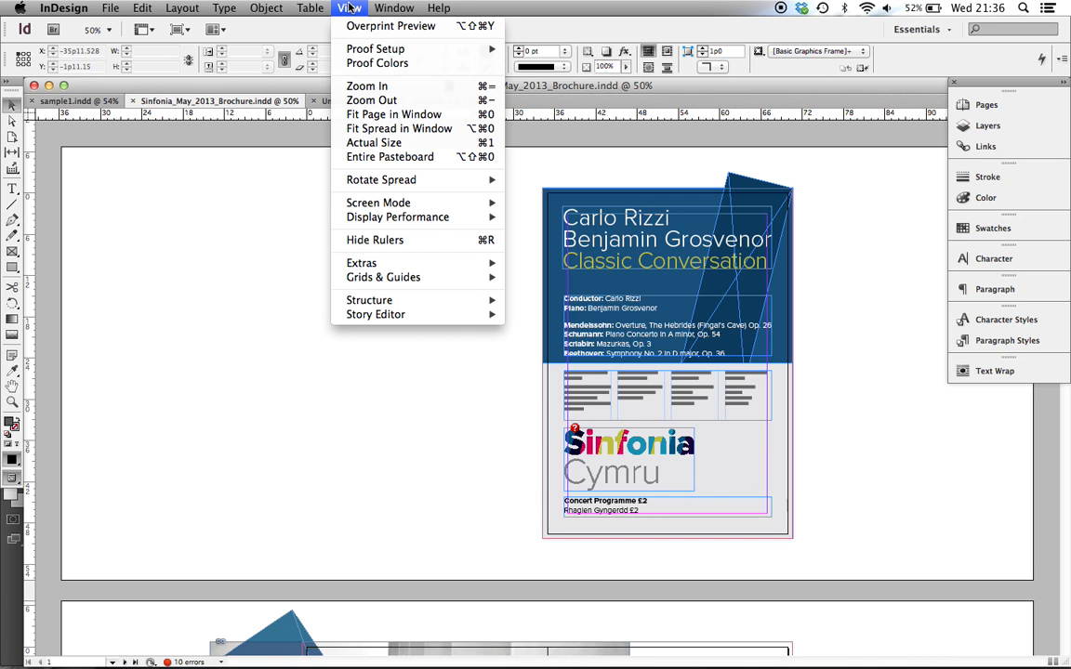
mouse_move(392, 9)
mouse_move(385, 246)
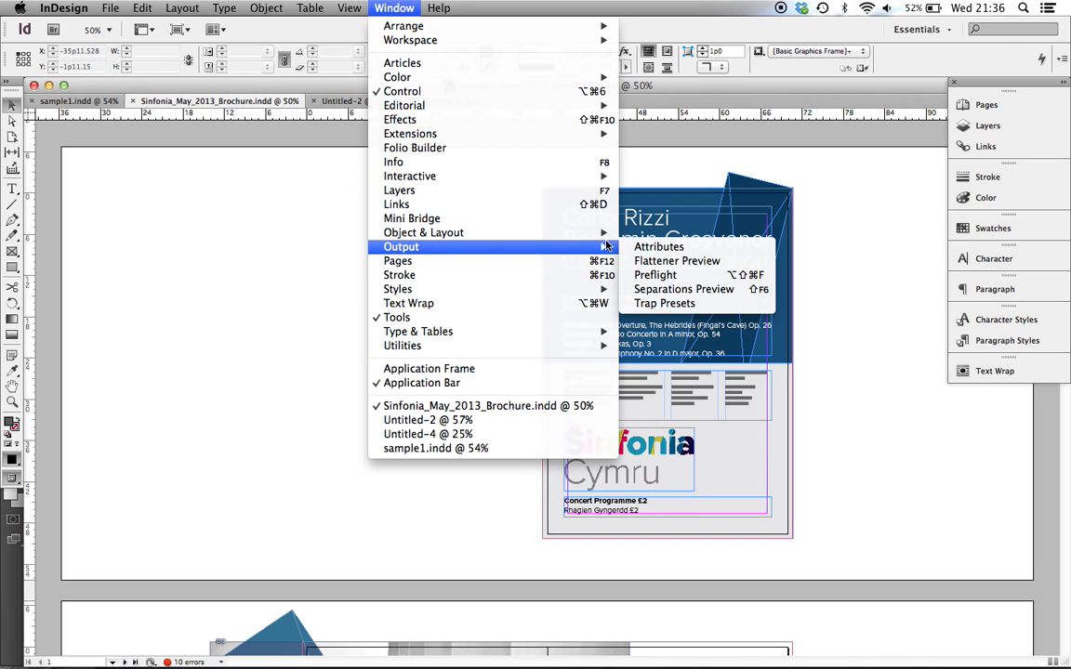
left_click(653, 275)
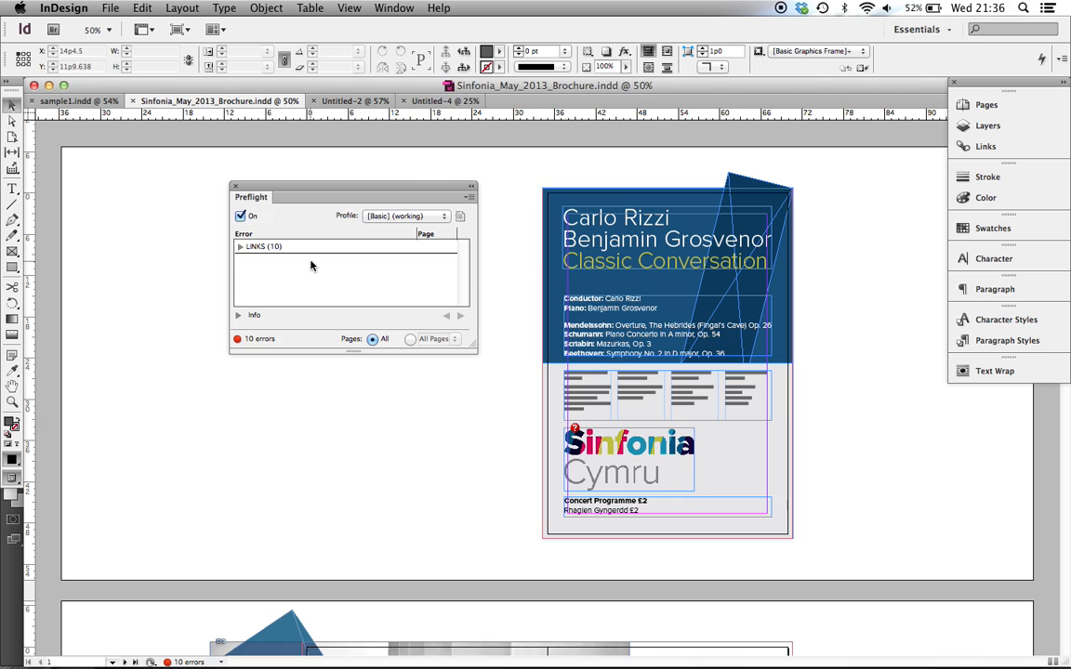
Expand the missing link errors, go to the Sinfonia Cymru logo on page 1 and colwinston.gif on page 2, and close Preflight
left_click(240, 248)
left_click(251, 260)
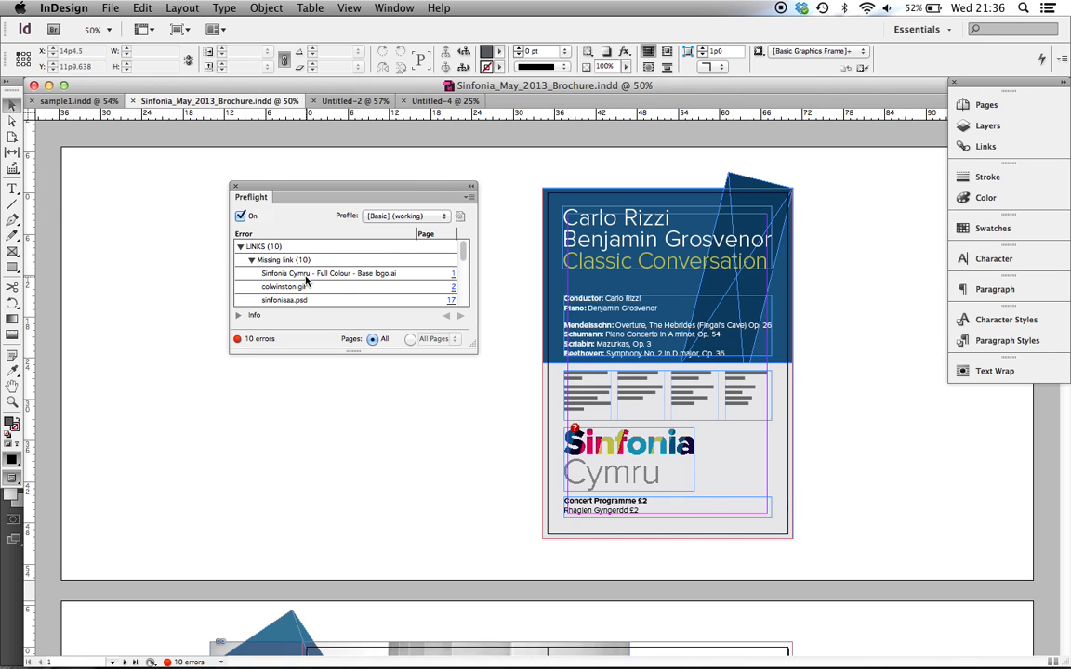
scroll(303, 277, "down", 1)
left_click(453, 247)
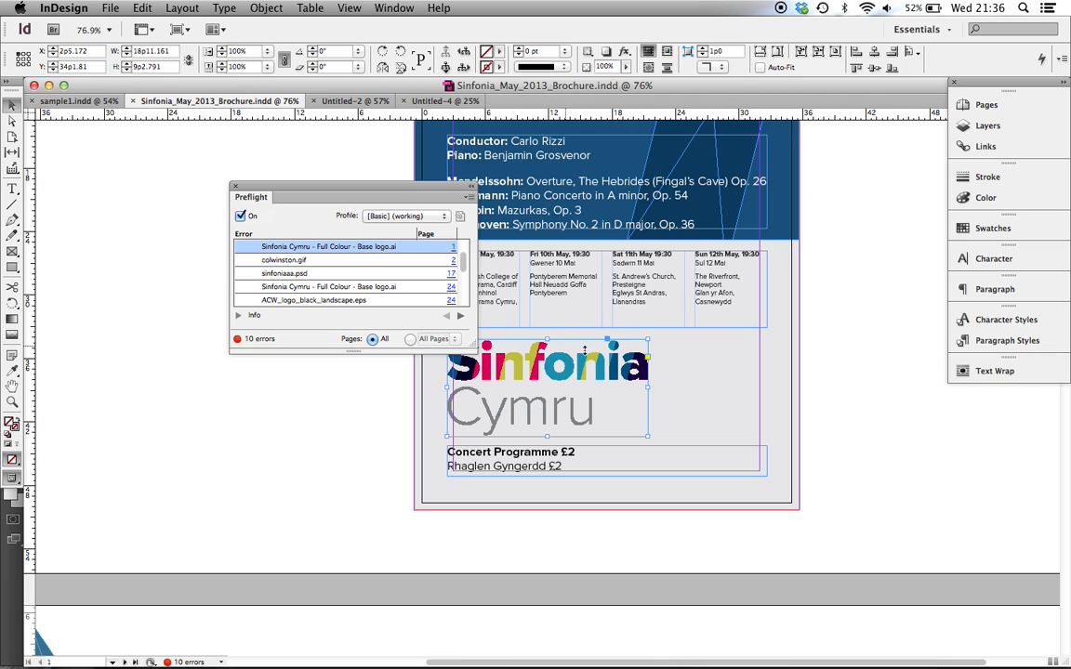
left_click(453, 260)
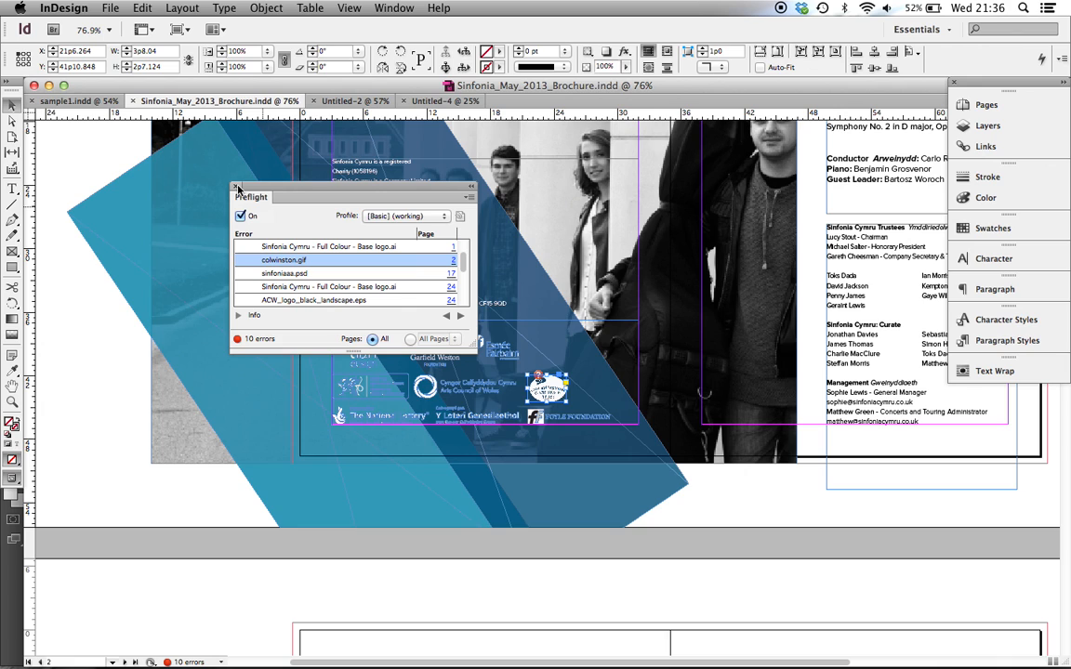
left_click(236, 187)
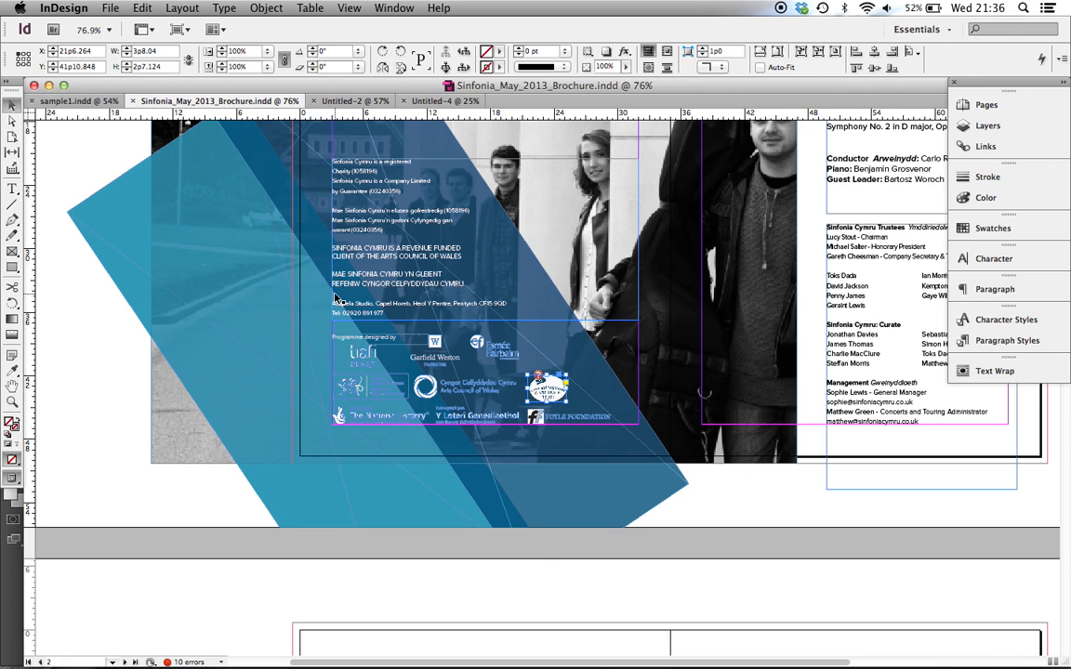
Look over the opening pages of the brochure and return to sample1.indd
key("super+minus")
scroll(334, 297, "down", 10)
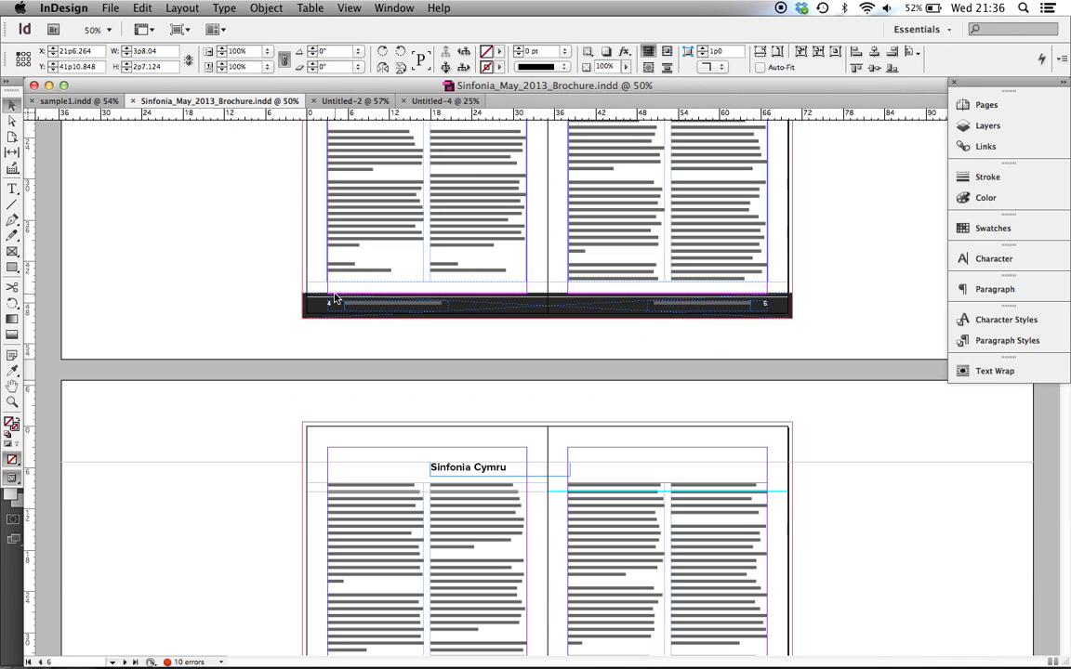
scroll(335, 297, "up", 8)
scroll(334, 297, "up", 12)
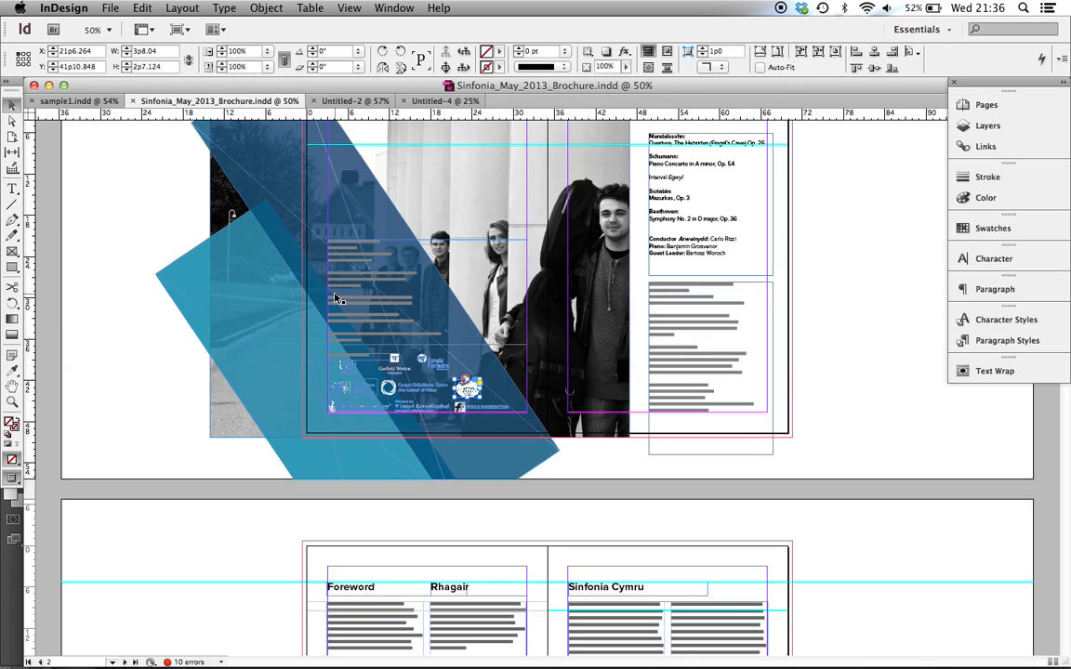
scroll(335, 297, "down", 4)
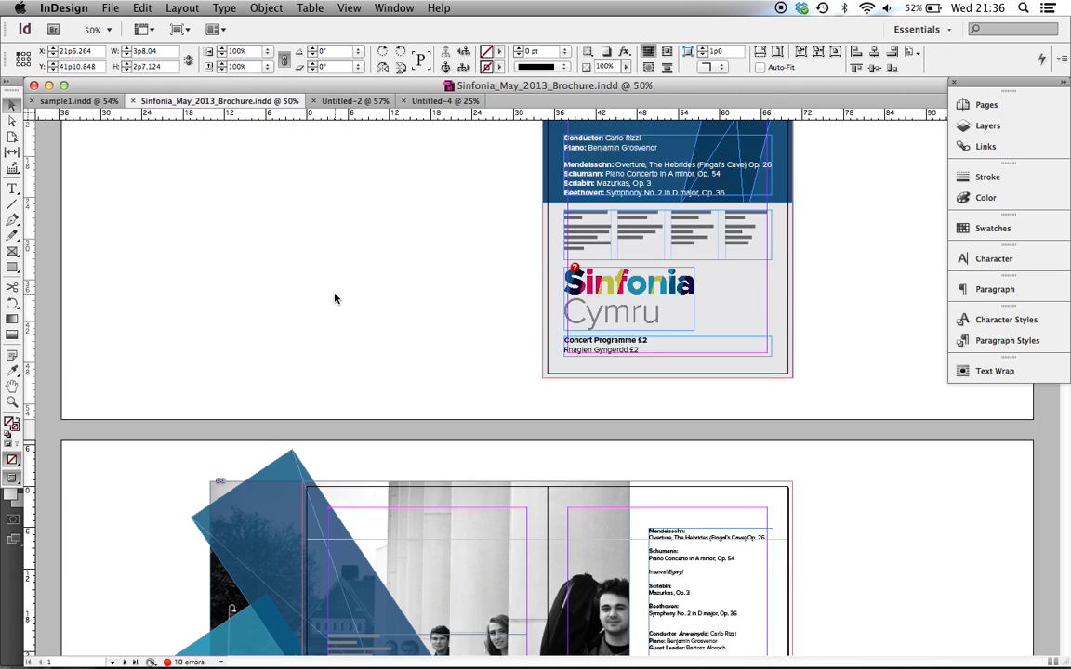
scroll(335, 298, "up", 4)
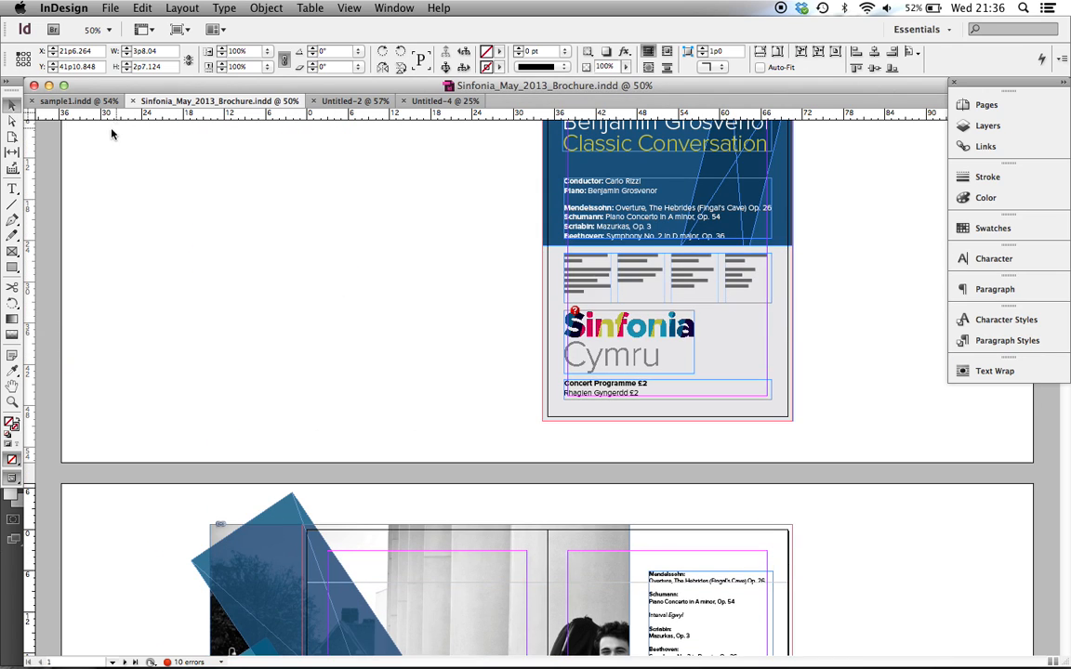
left_click(81, 100)
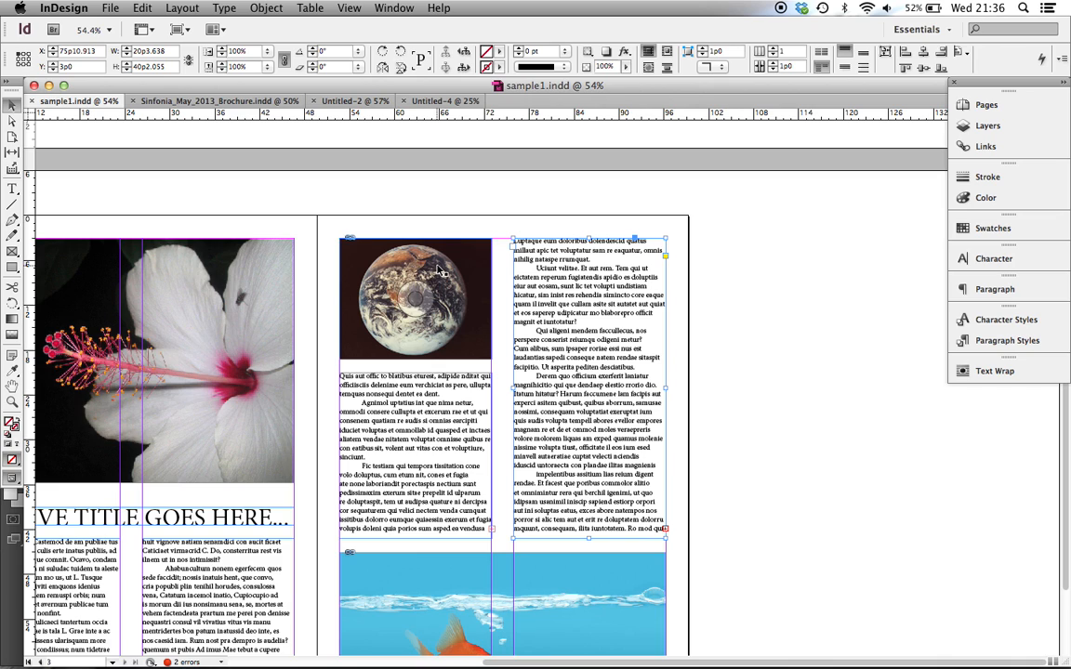
Start an Adobe PDF (Print) export of the document to the Desktop as sample_cover, replacing the existing file
key("super+minus")
key("super+minus")
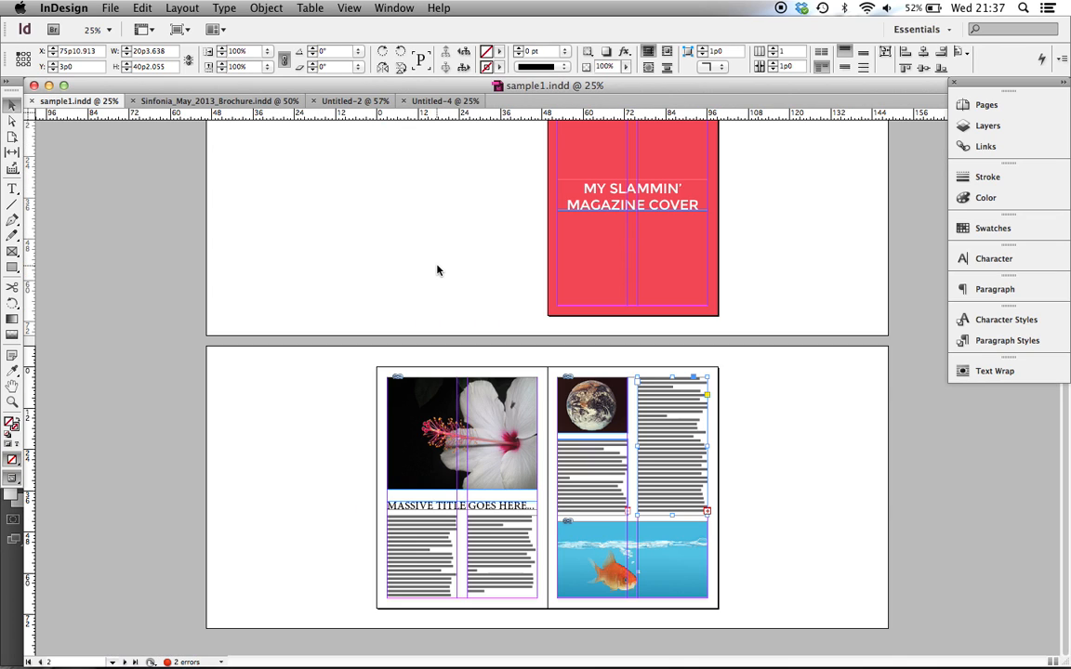
scroll(437, 269, "up", 2)
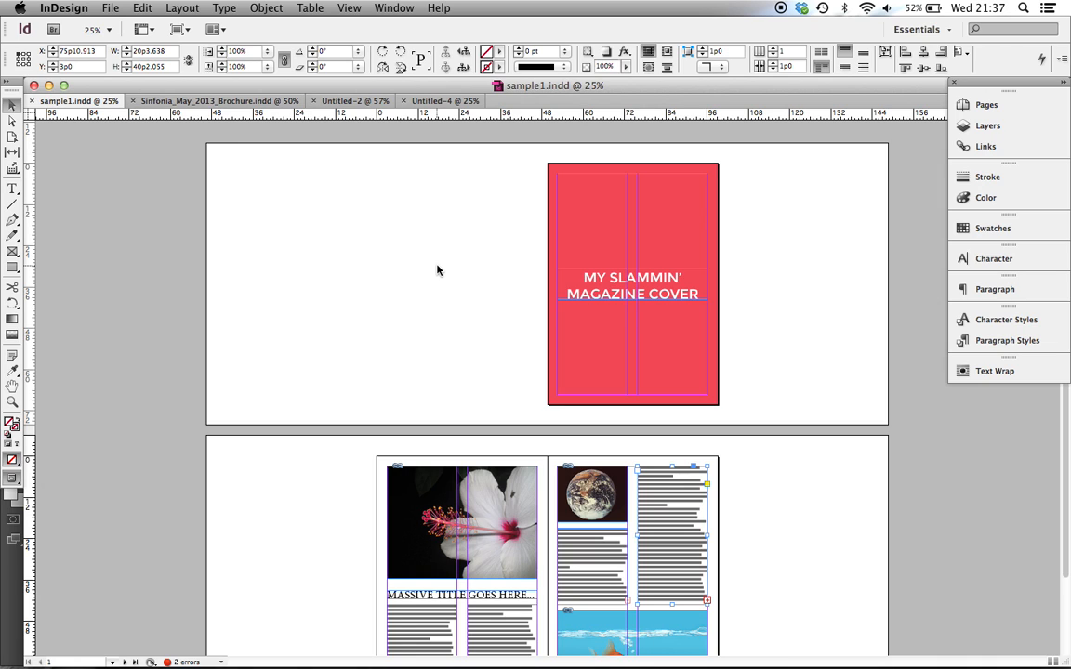
left_click(108, 8)
mouse_move(144, 265)
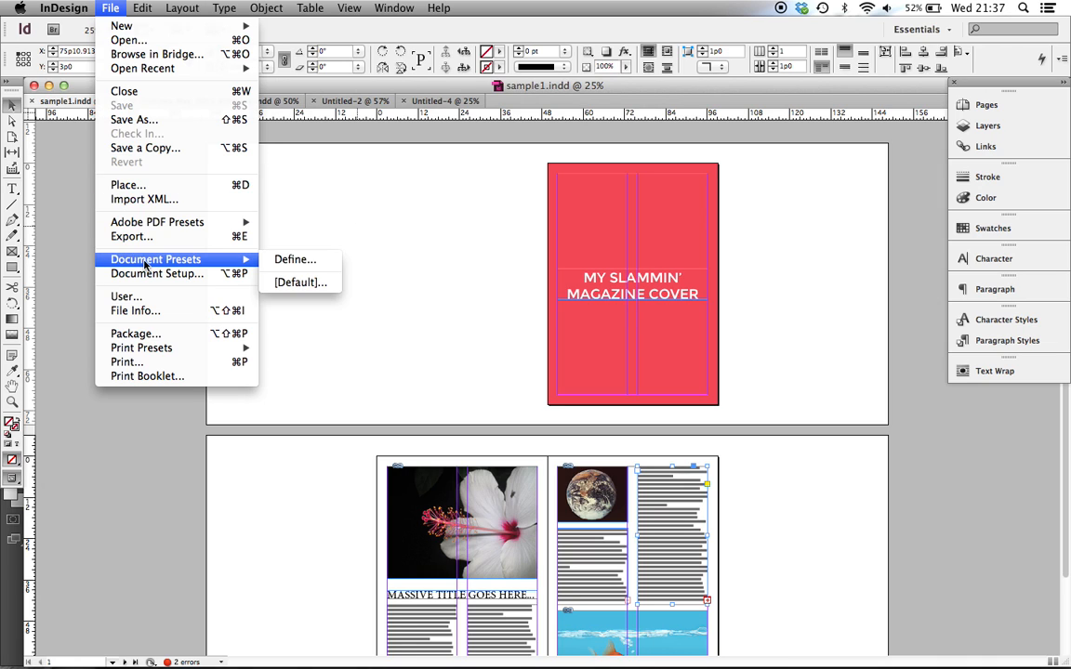
left_click(148, 237)
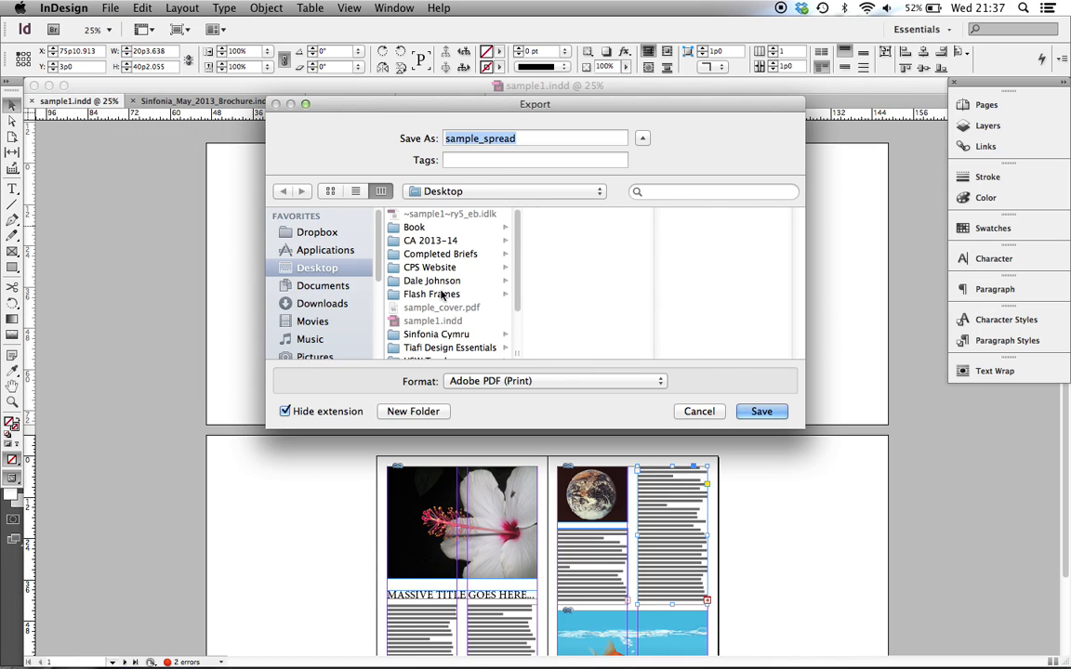
left_click(516, 138)
key("BackSpace")
key("BackSpace")
key("BackSpace")
key("BackSpace")
key("BackSpace")
key("BackSpace")
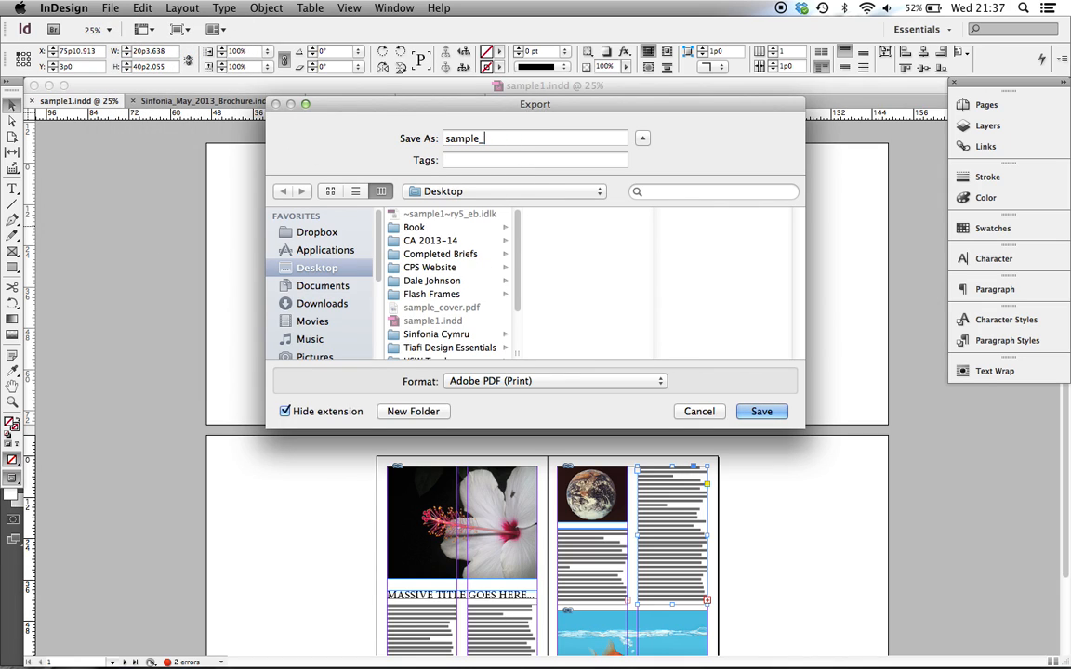
type("cover")
left_click(772, 413)
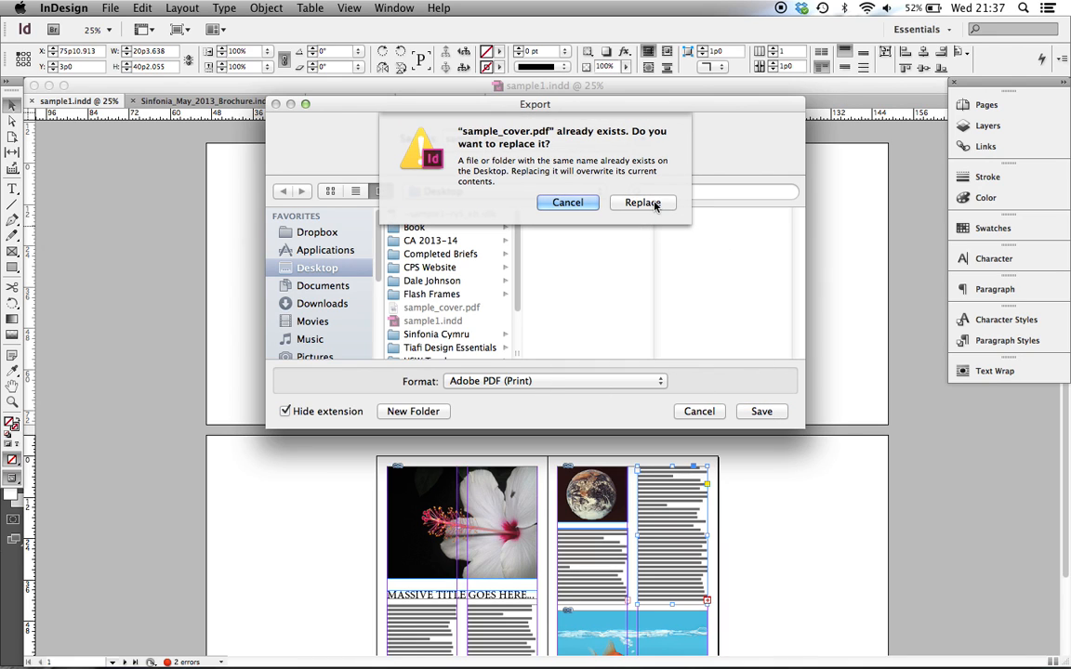
left_click(643, 203)
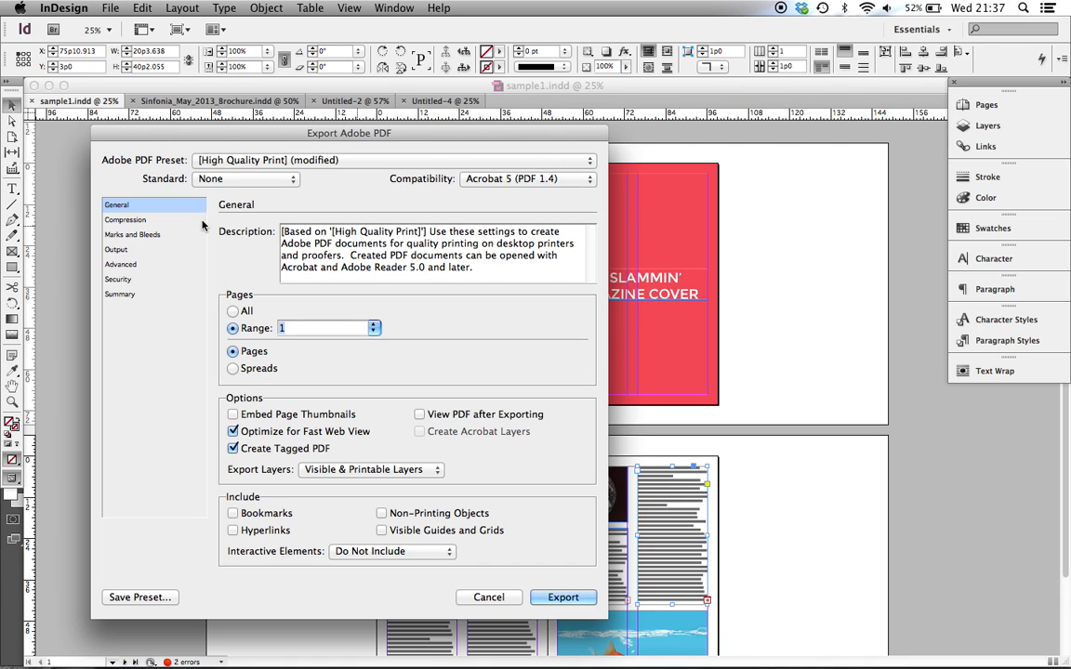
Keep the PDF range at page 1 with document bleed settings off, review the compression and summary settings, and export the cover
left_click(234, 313)
left_click(234, 329)
left_click(139, 219)
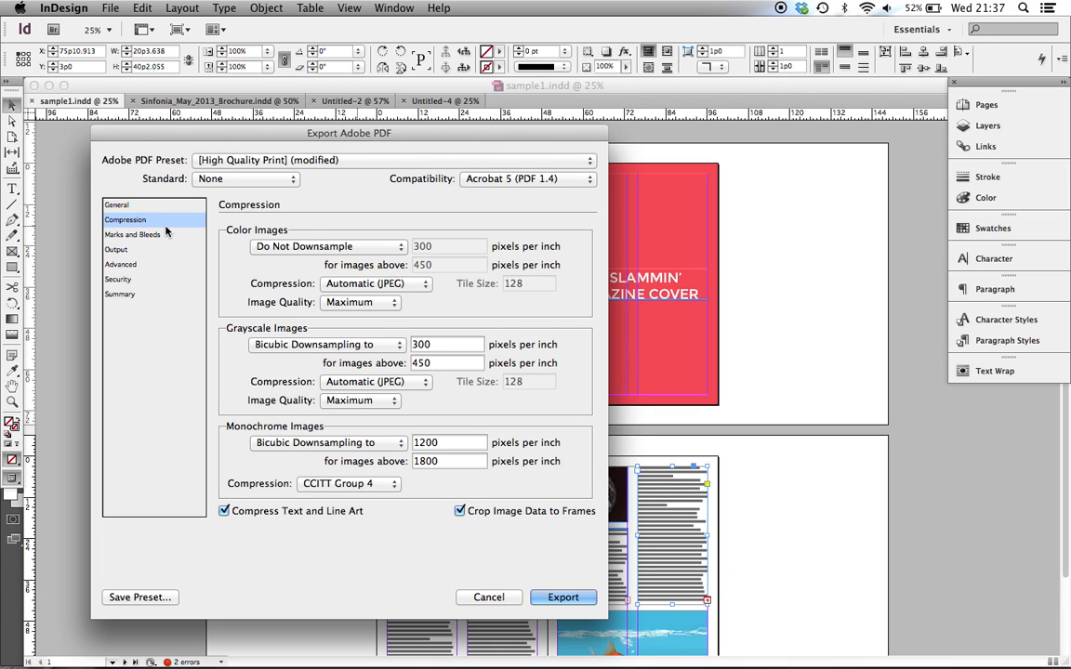
left_click(157, 236)
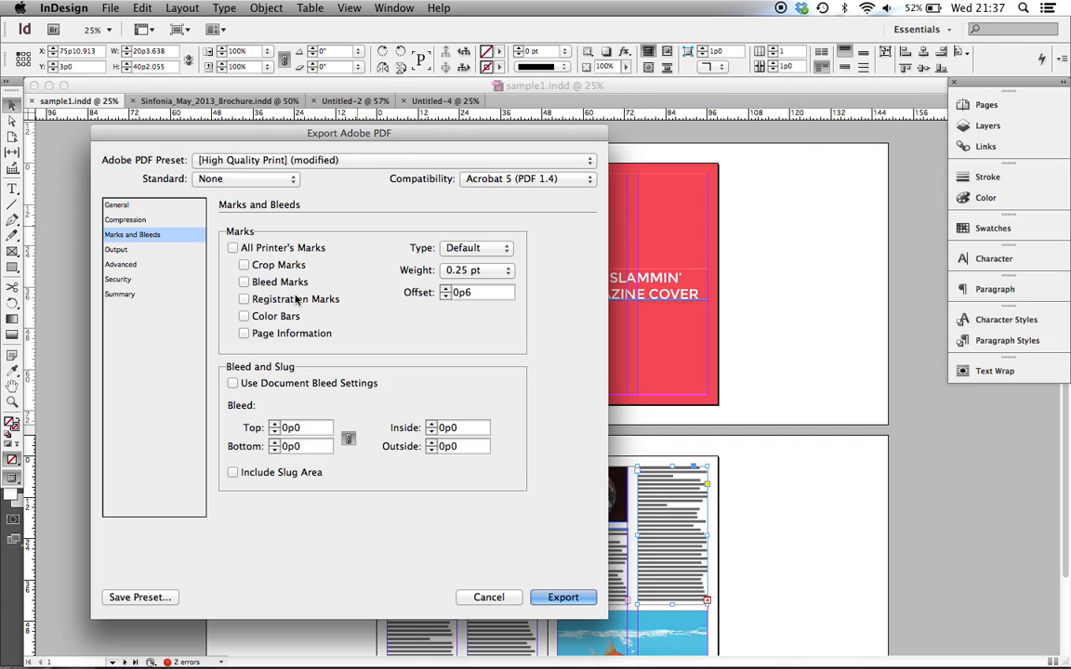
left_click(233, 383)
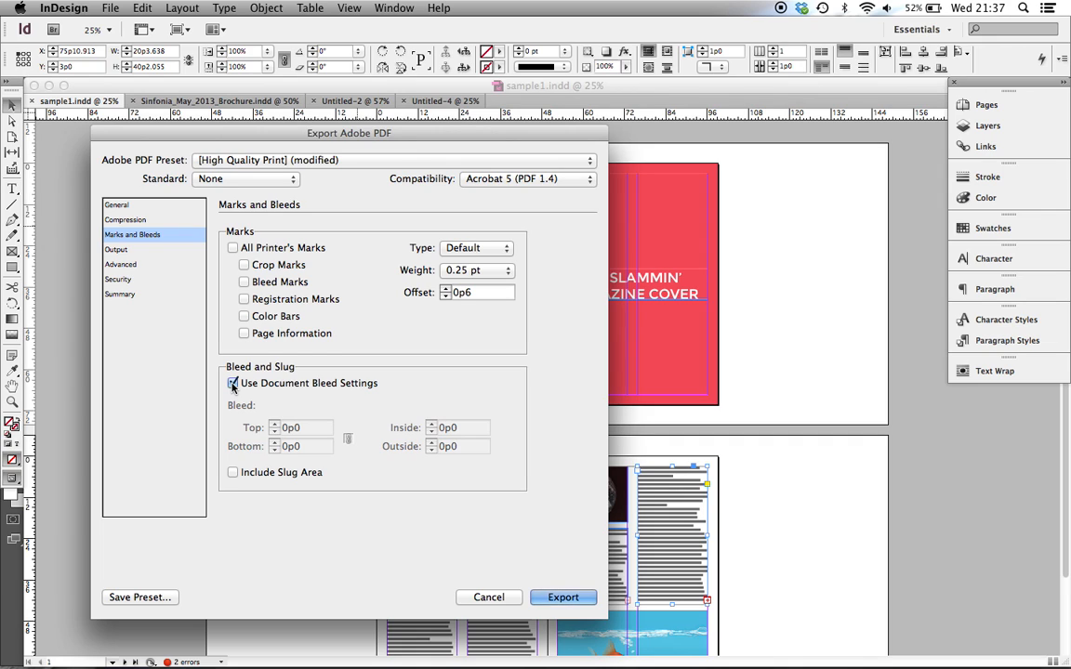
left_click(232, 383)
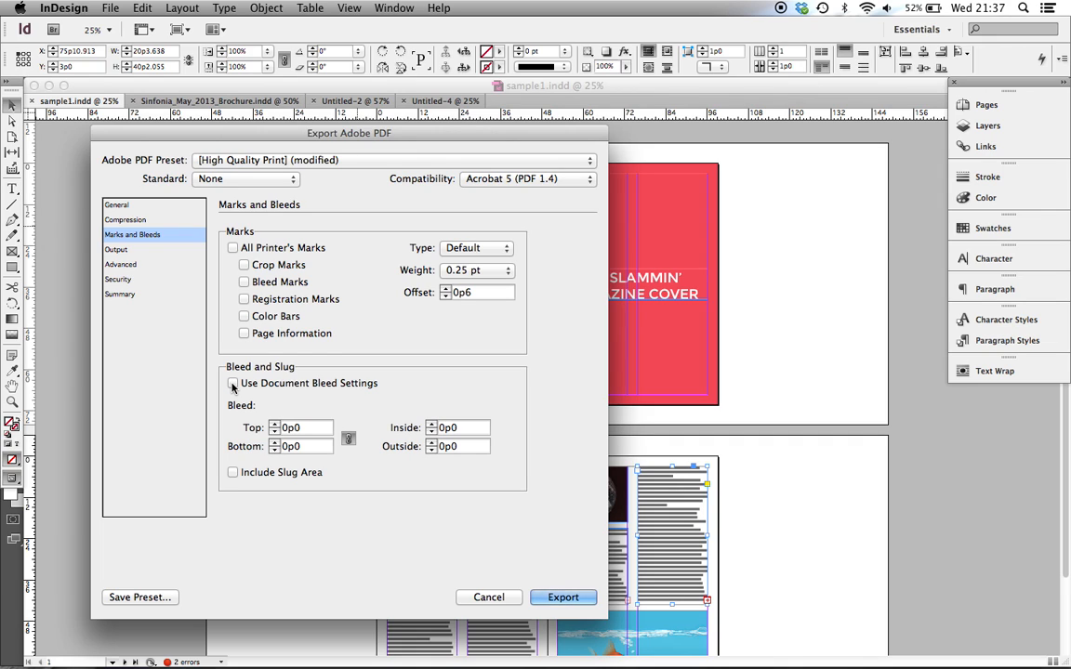
left_click(142, 294)
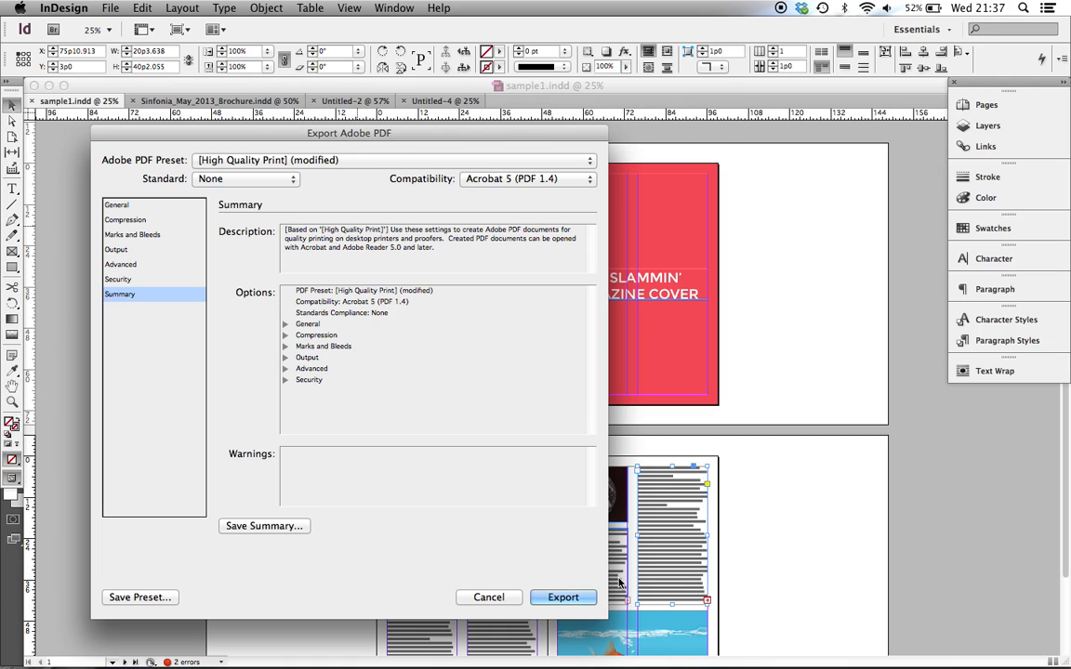
left_click(562, 597)
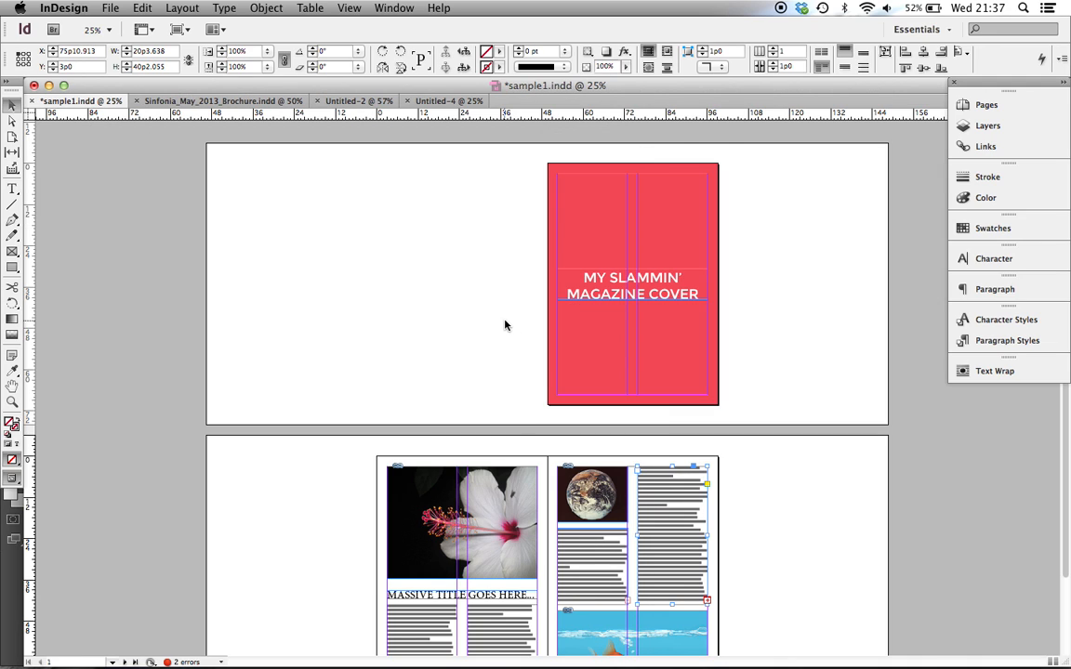
Start a second Adobe PDF (Print) export of the document to the Desktop under the name sample_spread
scroll(481, 432, "down", 3)
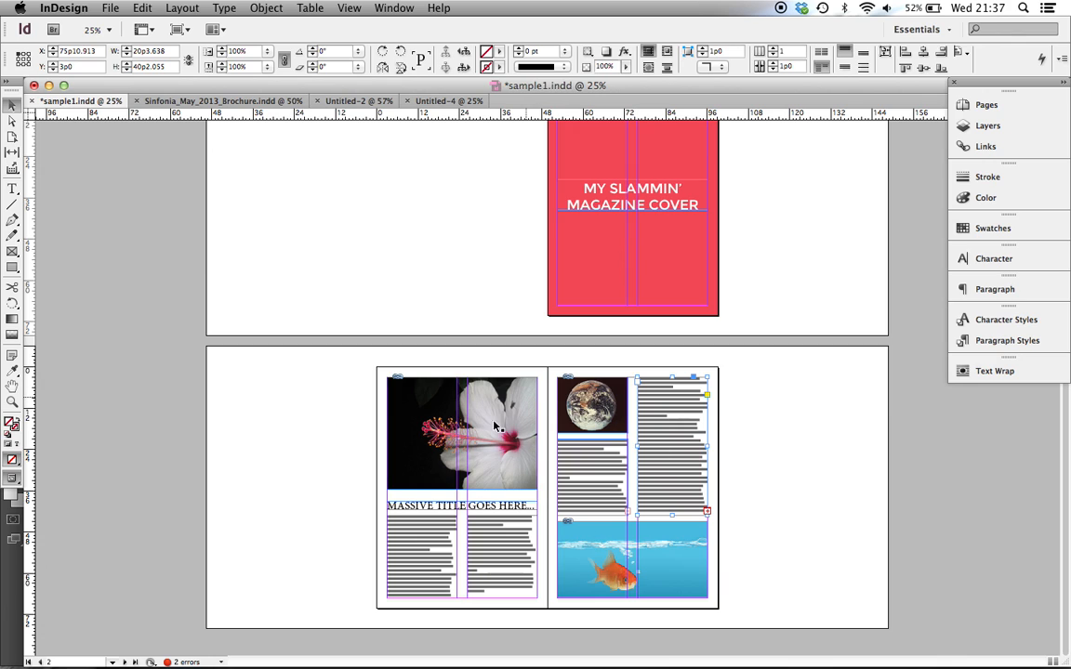
left_click(108, 7)
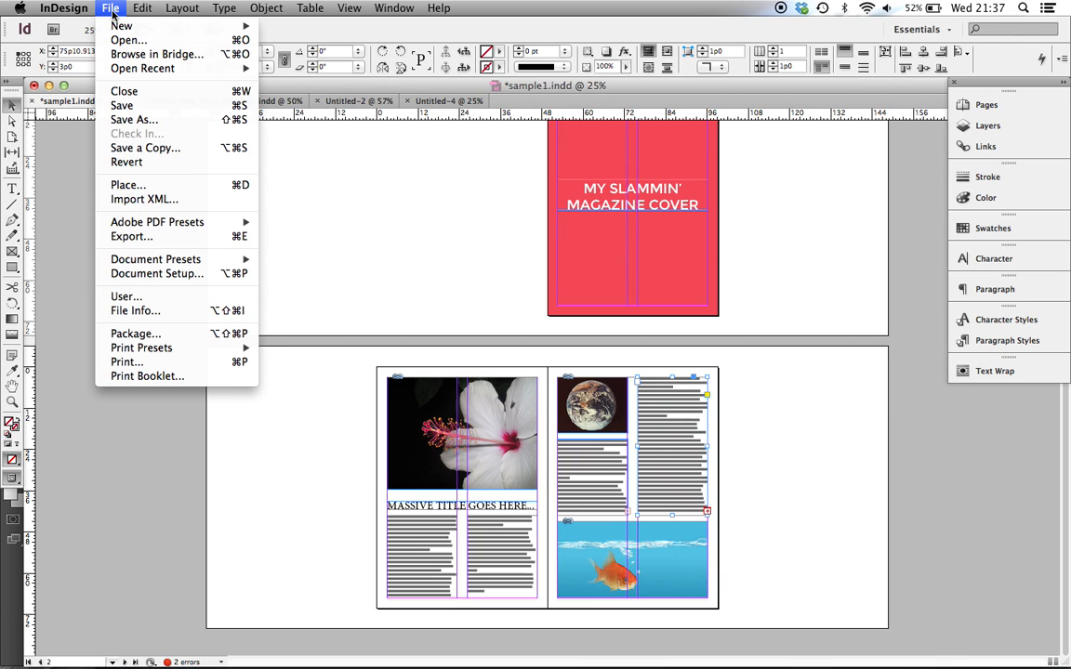
left_click(187, 238)
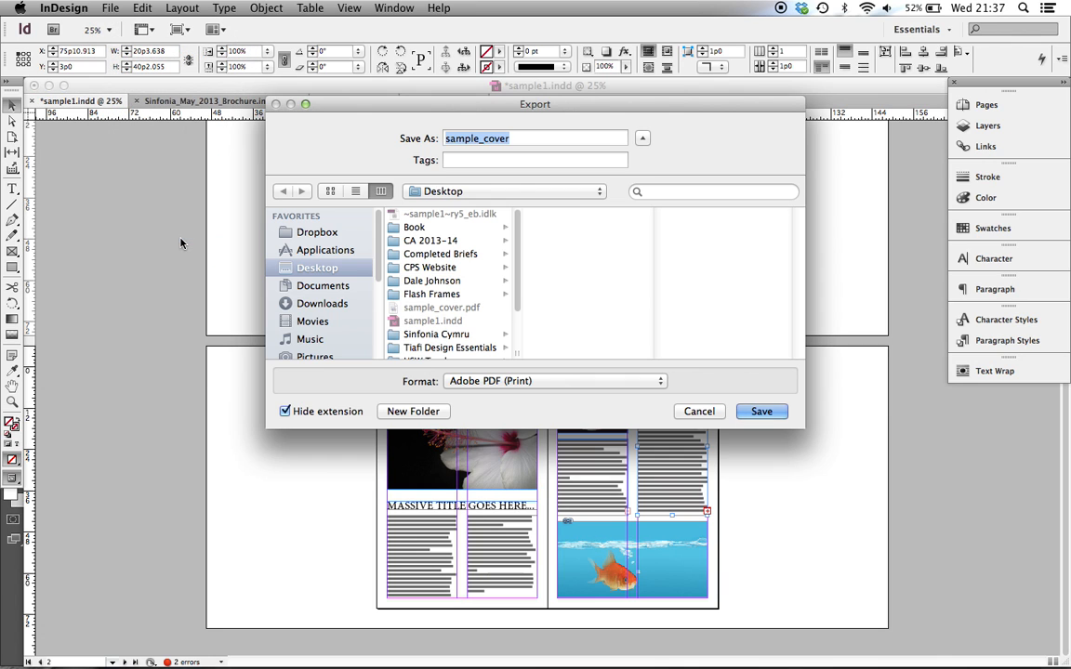
left_click(526, 138)
key("BackSpace")
key("BackSpace")
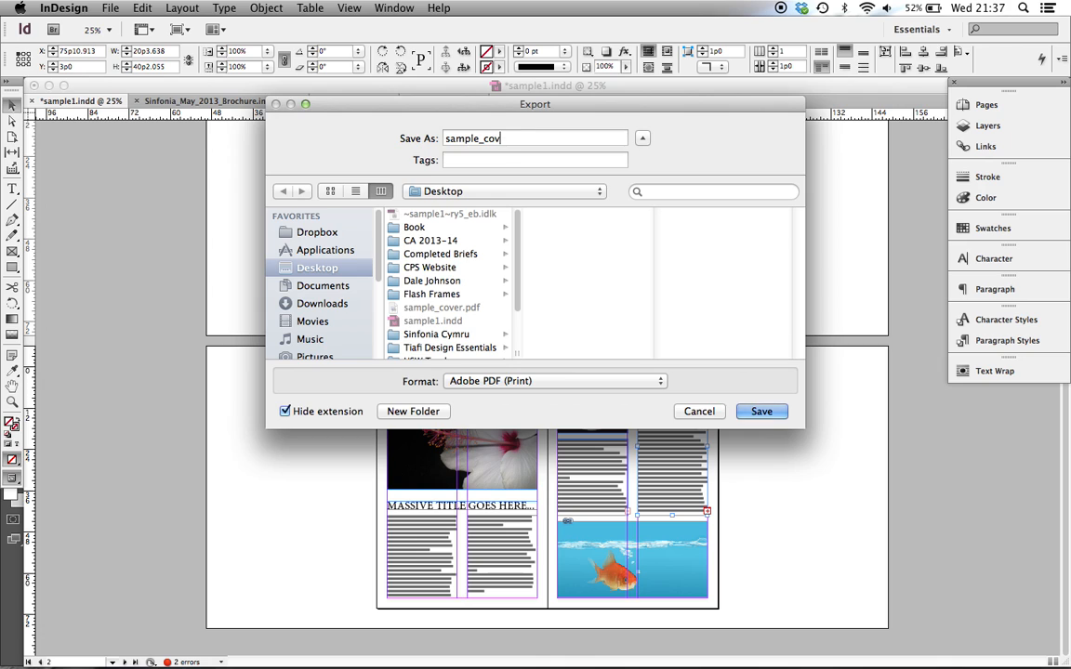
key("BackSpace")
key("BackSpace")
key("BackSpace")
type("spread")
left_click(781, 410)
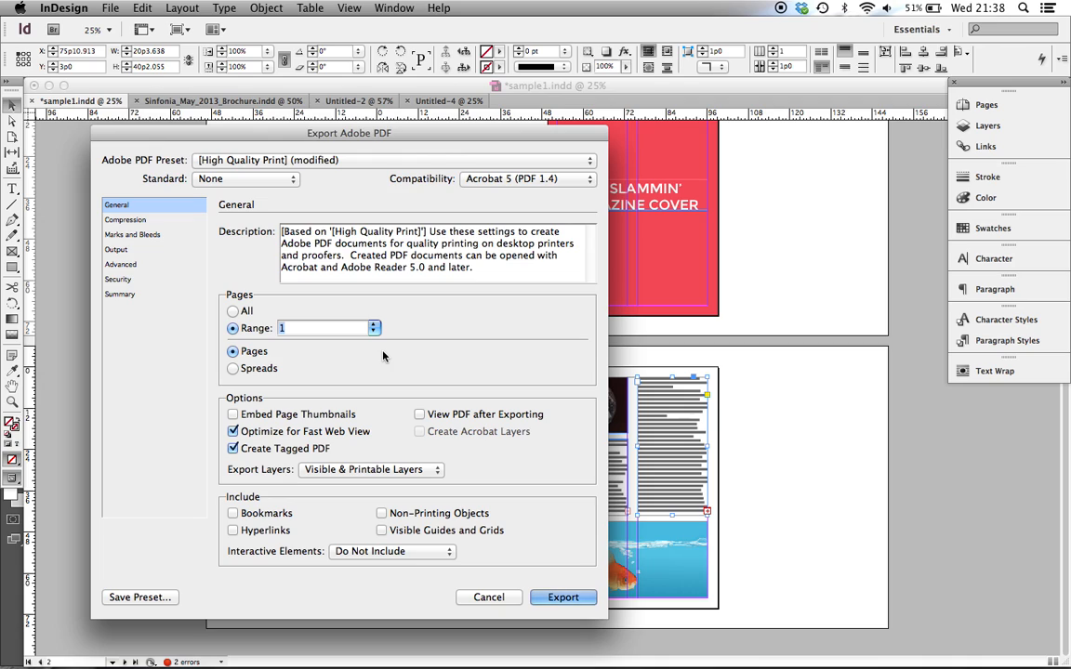
Set the PDF range to 2-3 as spreads, review the remaining settings, and export despite the overset text
key("BackSpace")
type("2-3")
left_click(233, 369)
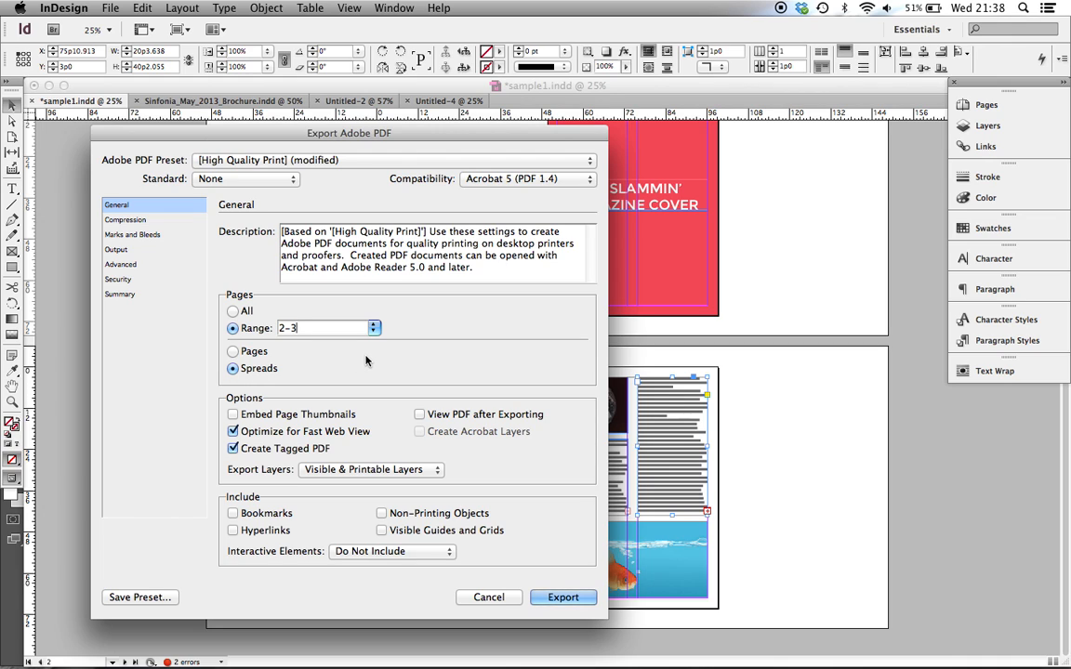
left_click(148, 221)
left_click(144, 235)
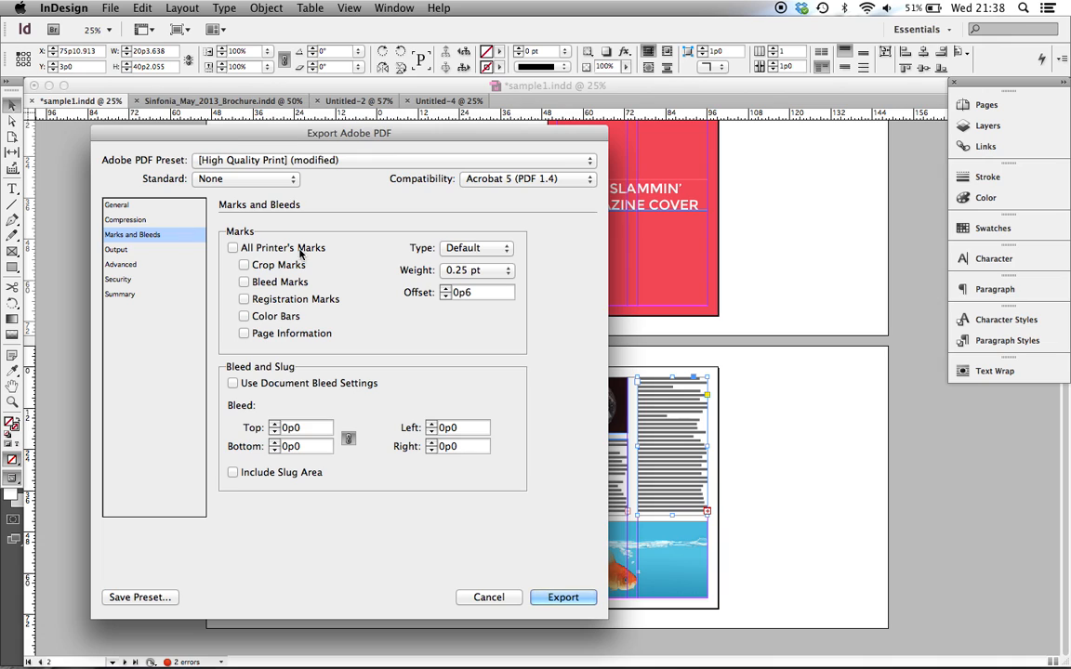
left_click(135, 296)
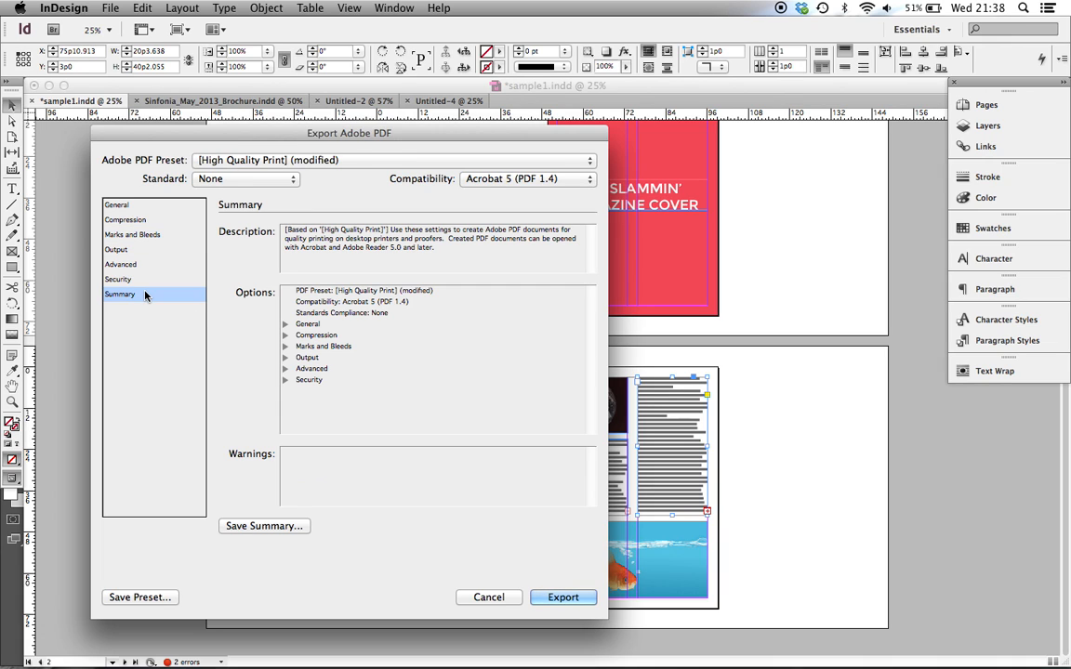
left_click(574, 598)
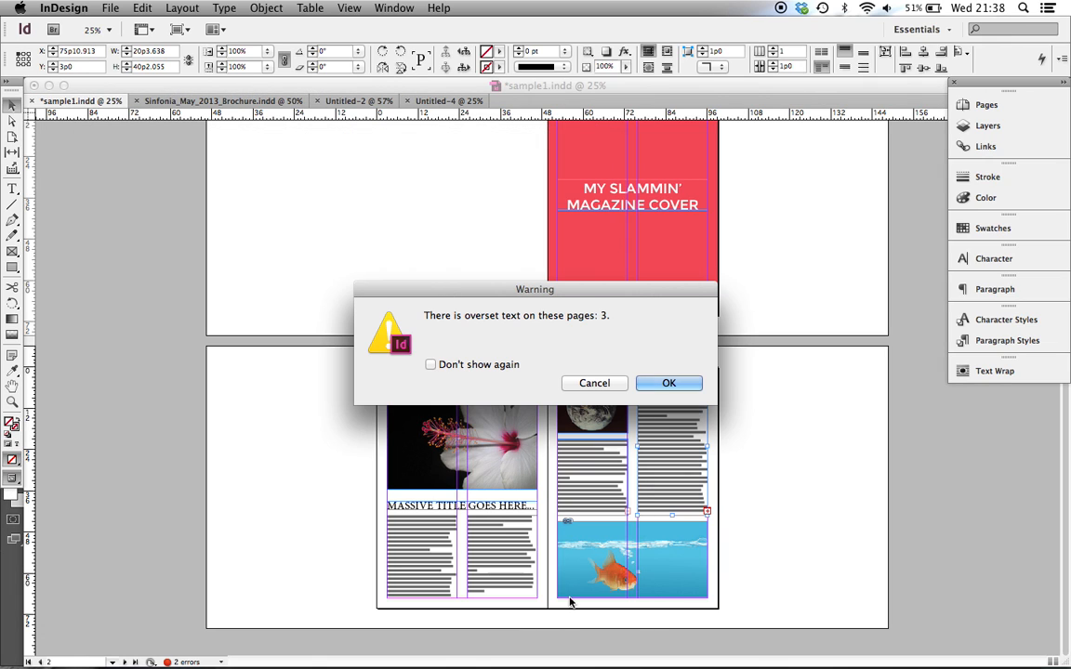
left_click(669, 383)
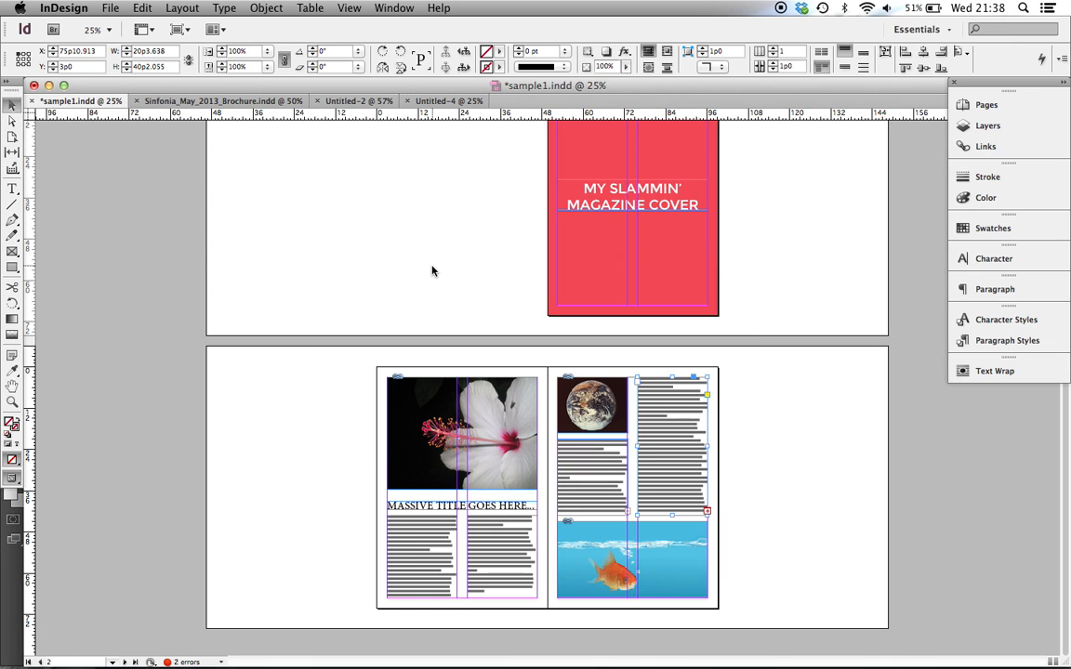
left_click(431, 270)
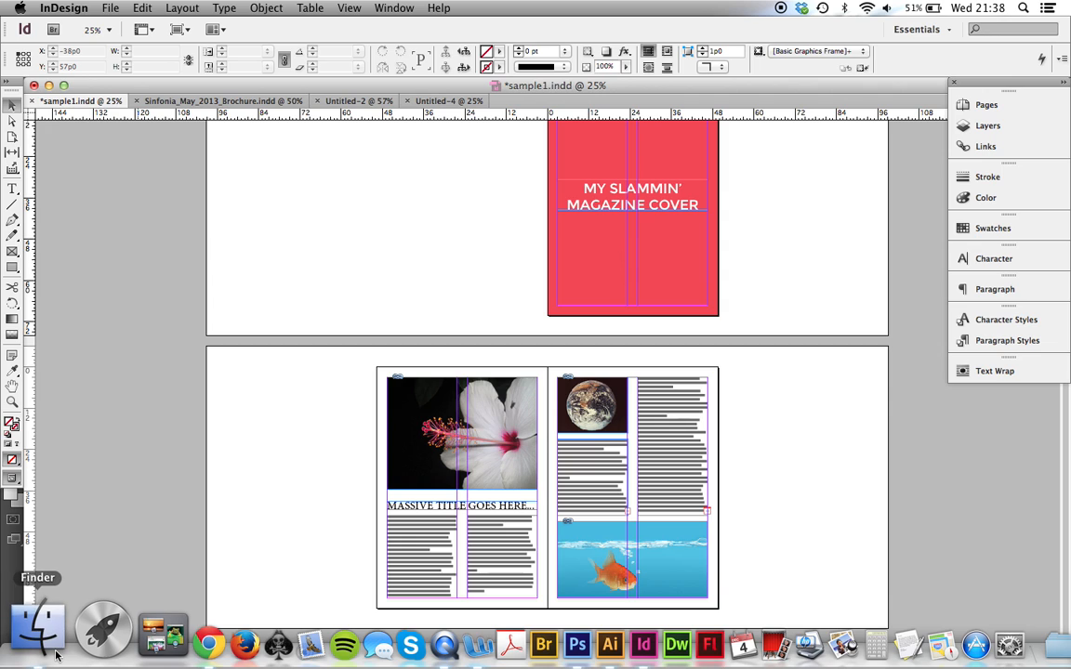
Switch to Finder, open the Desktop folder, and preview sample_spread.pdf and sample_cover.pdf
left_click(55, 655)
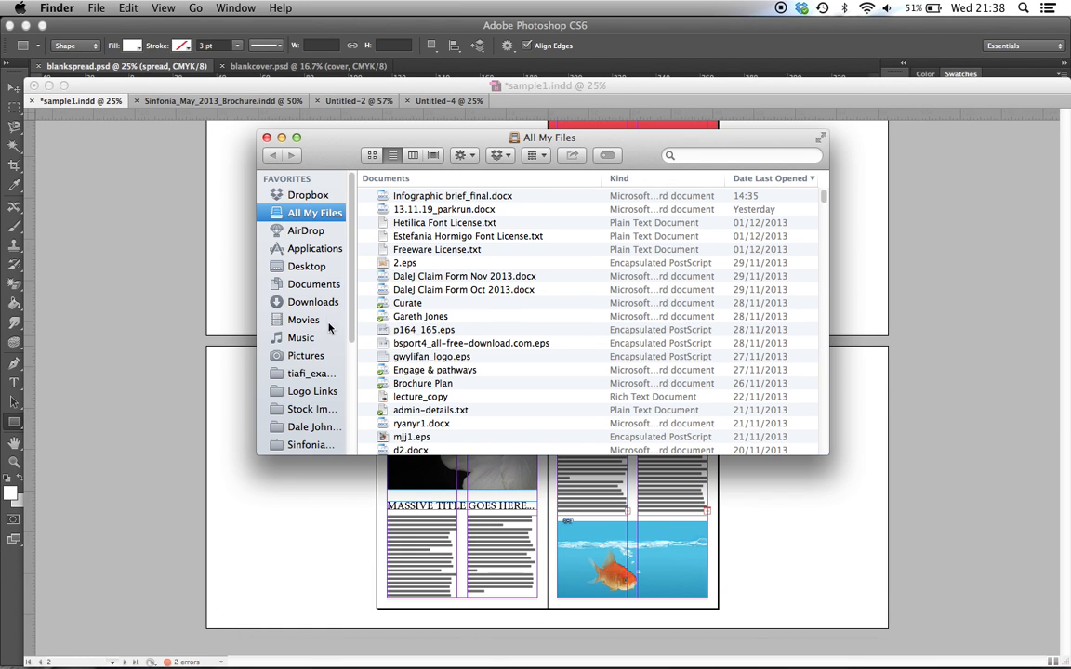
left_click(306, 266)
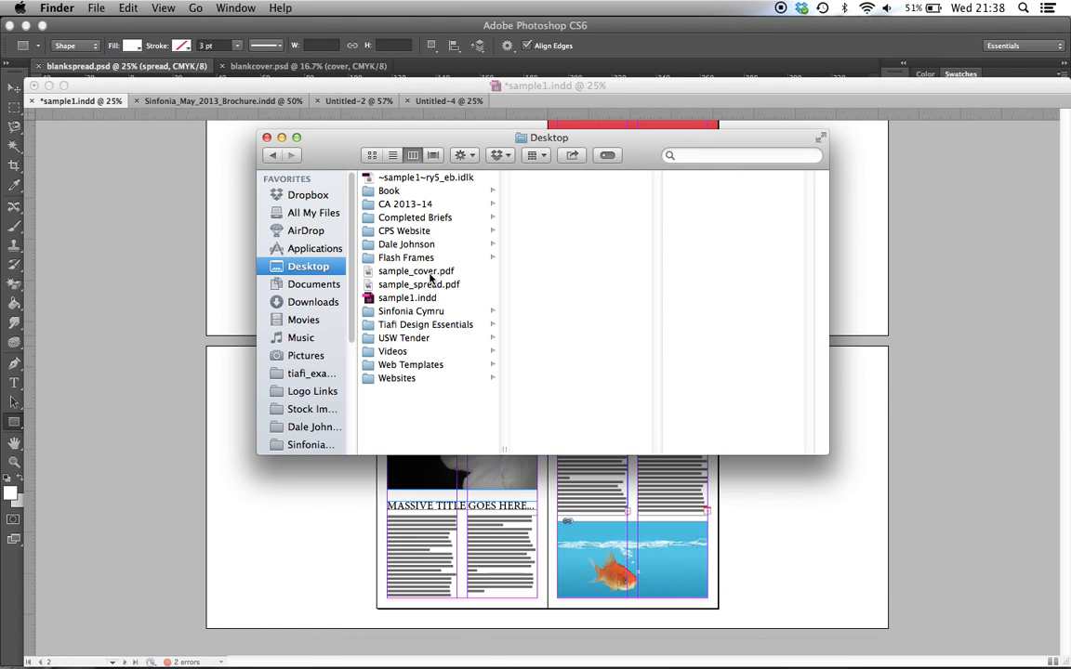
left_click(430, 272)
key("Down")
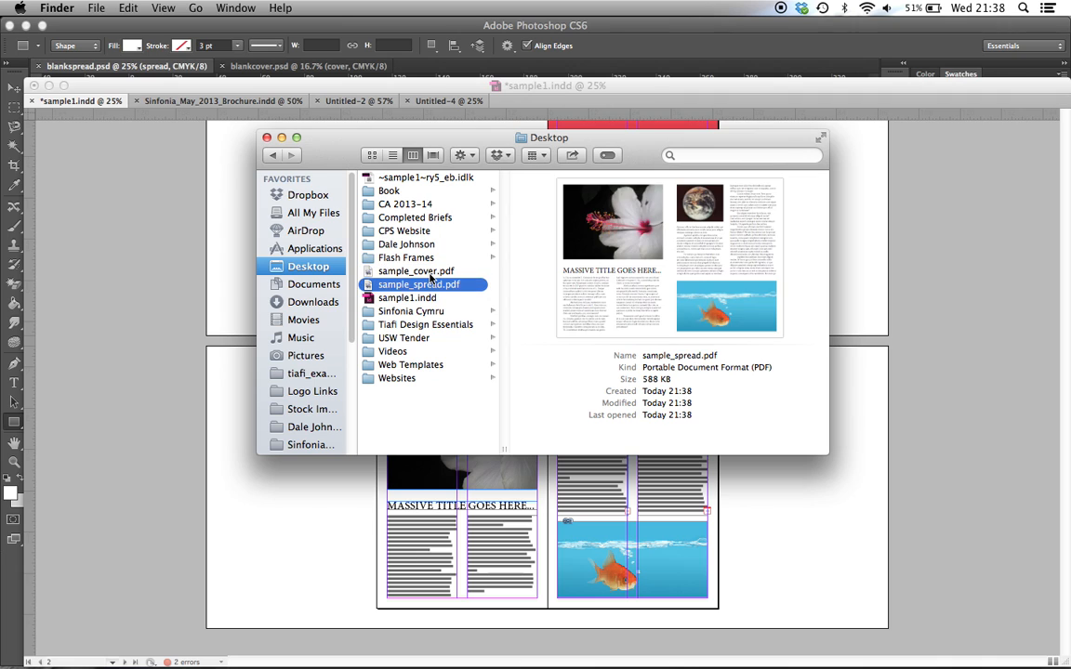
key("space")
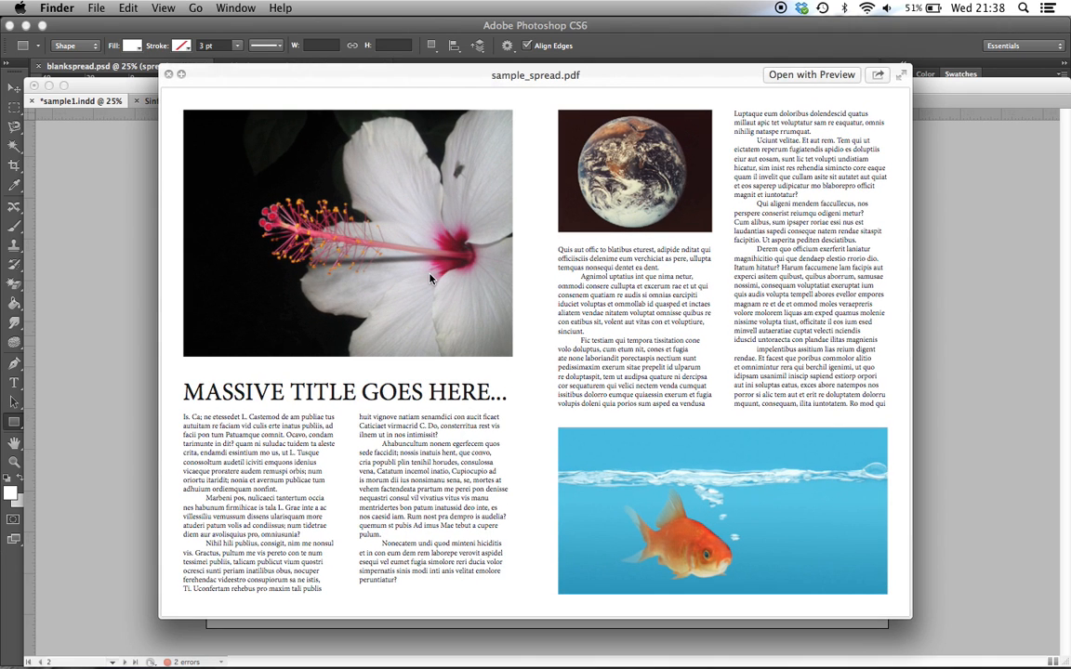
key("space")
key("Up")
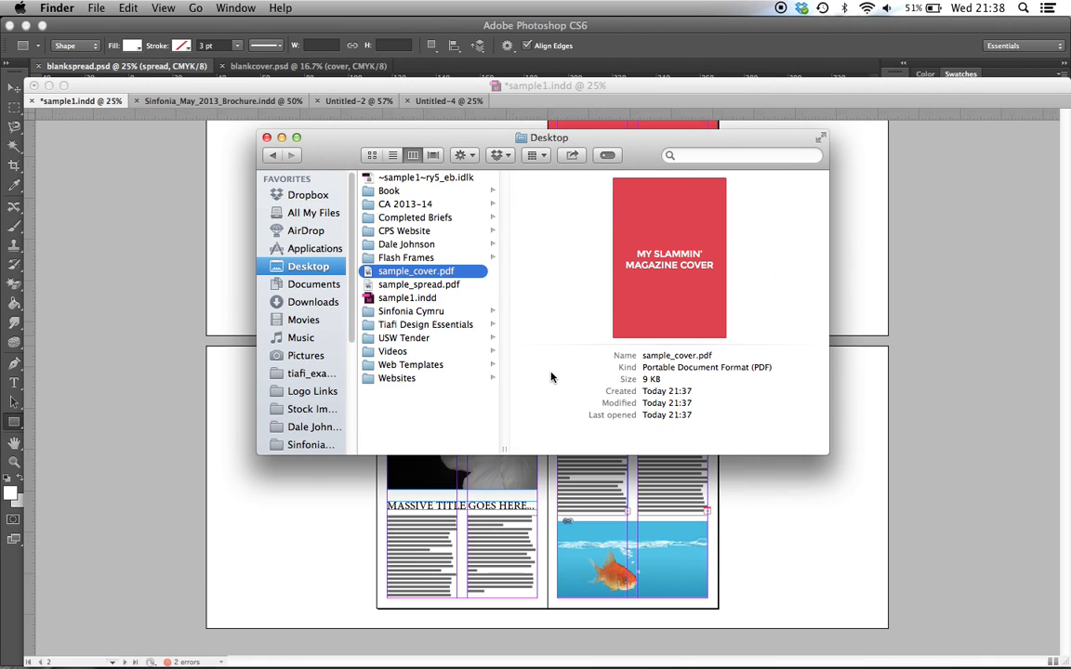
key("space")
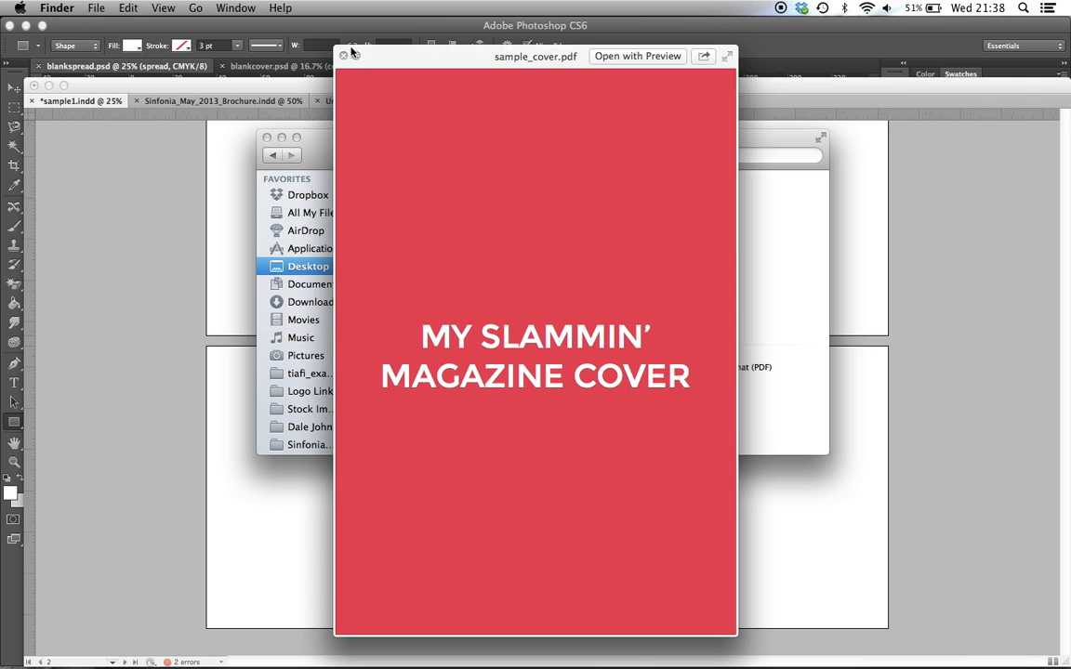
left_click(343, 56)
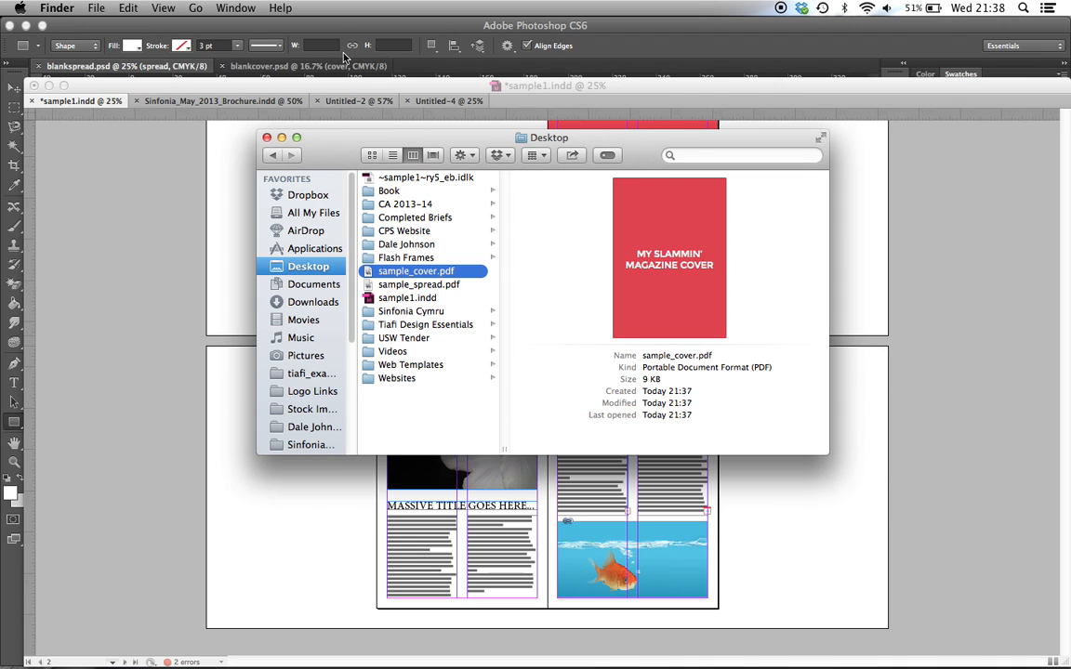
Select sample_spread.pdf, close the Finder window, and switch to Photoshop with blankspread.psd open
key("Down")
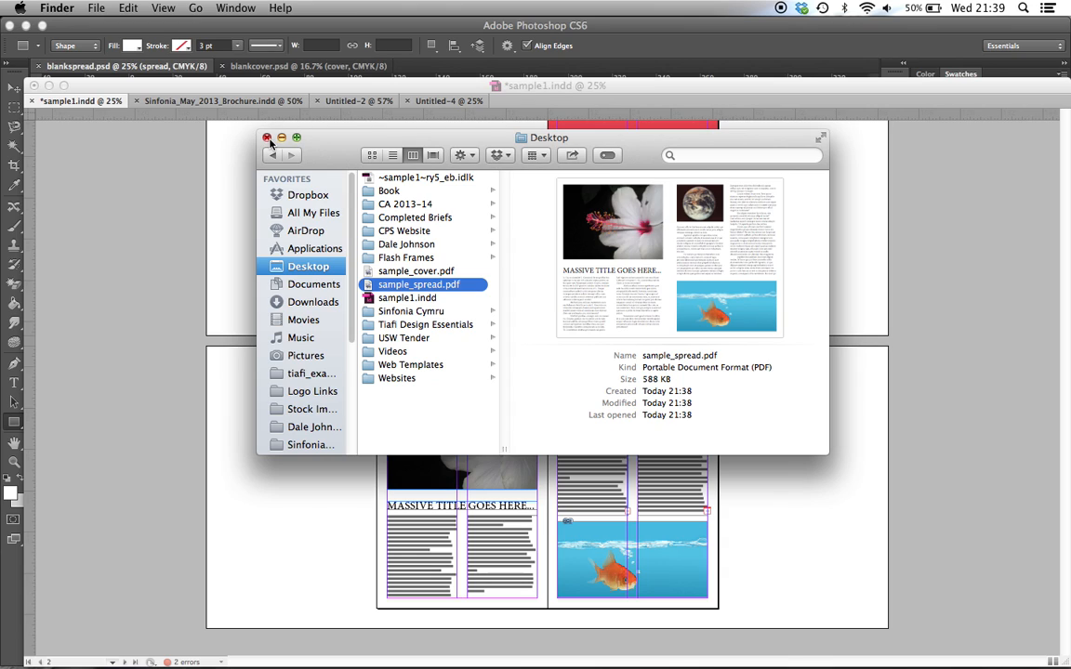
left_click(266, 138)
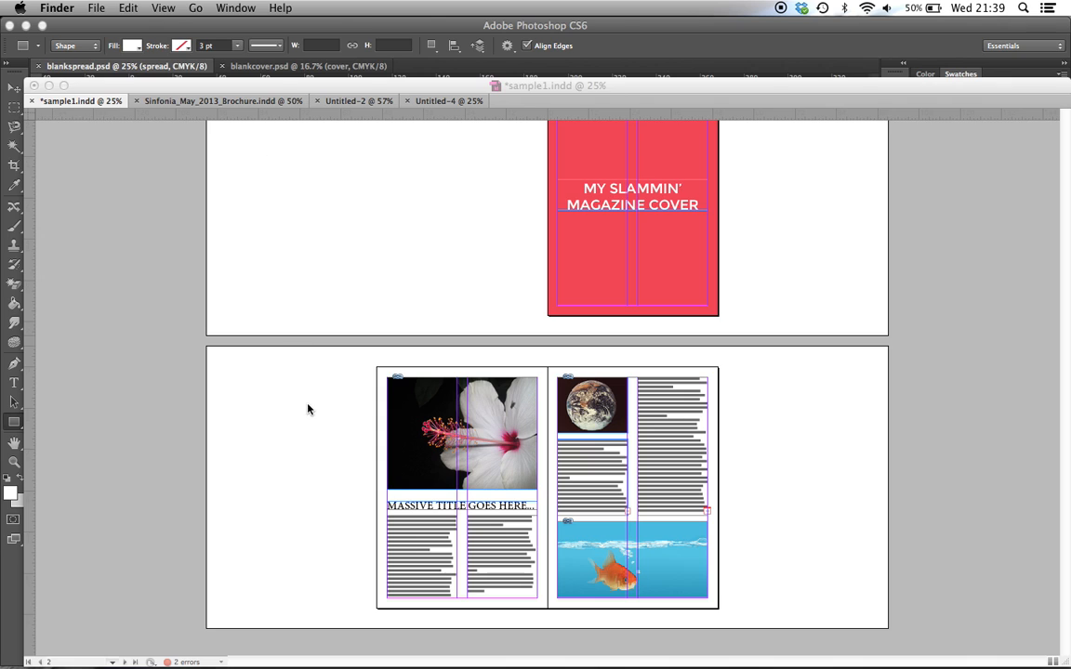
mouse_move(242, 667)
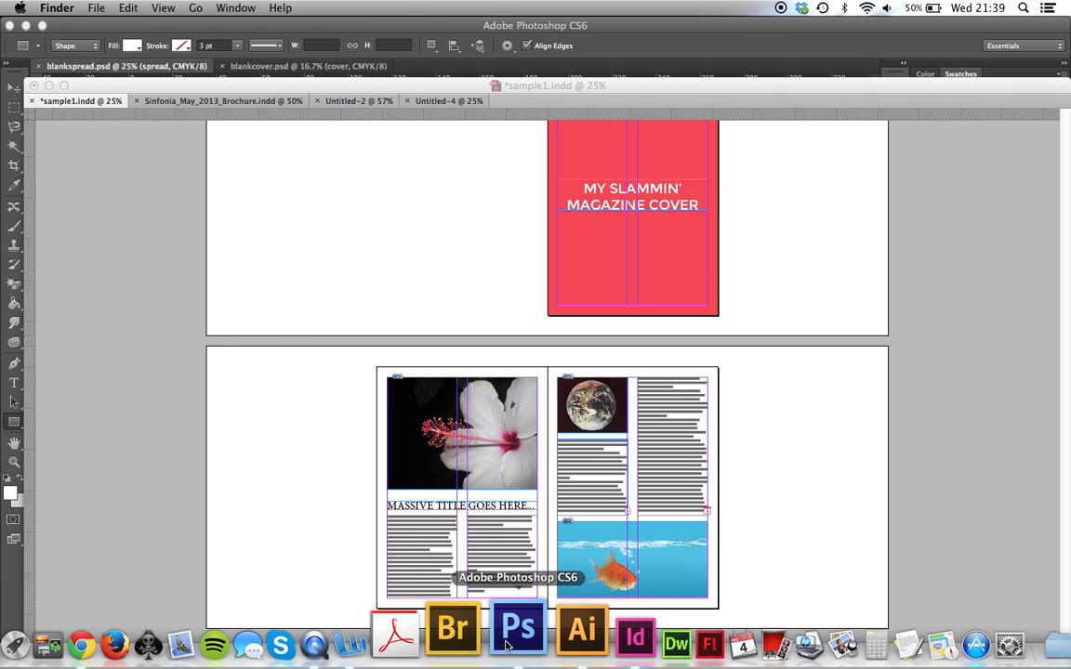
left_click(507, 646)
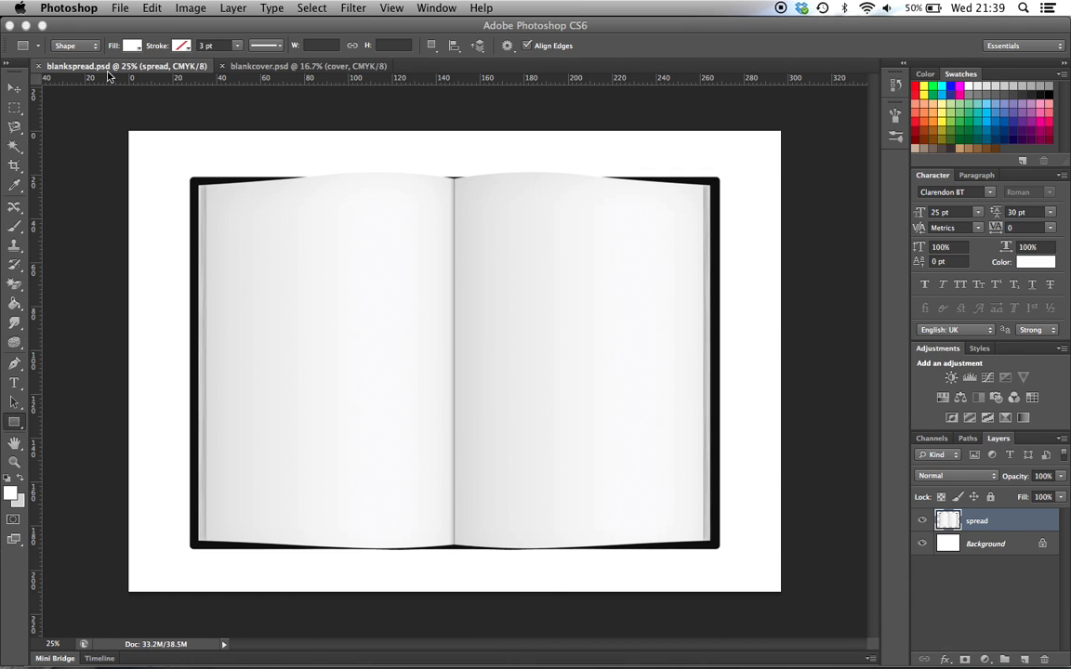
Compare the blankspread.psd and blankcover.psd mockups, activate the Move tool, and leave blankcover.psd as the active document
right_click(261, 68)
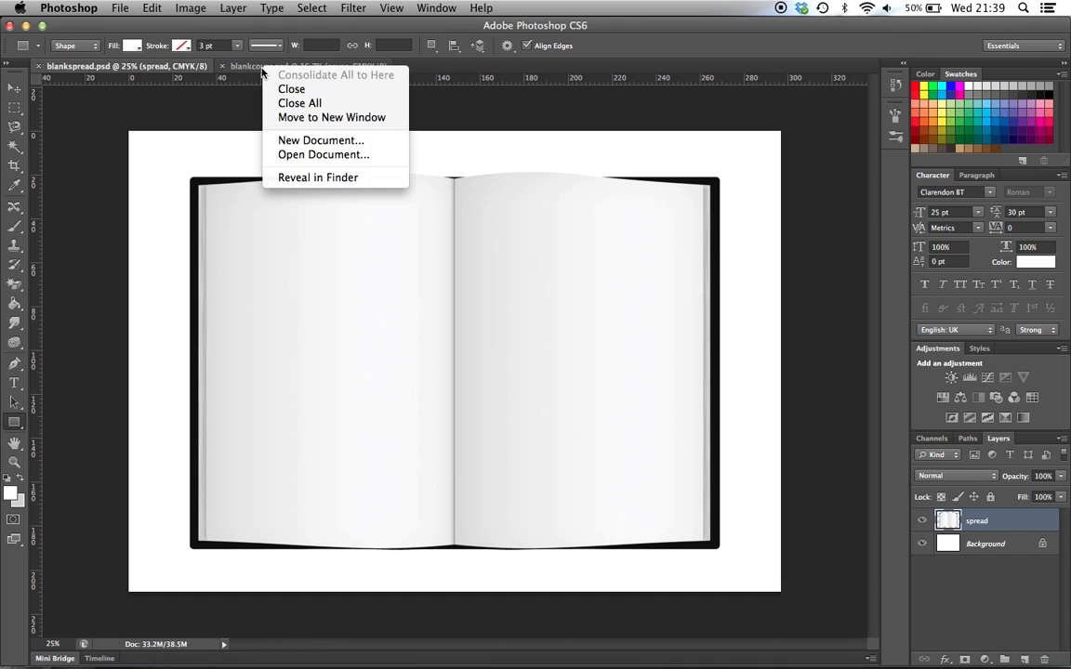
left_click(262, 65)
left_click(264, 66)
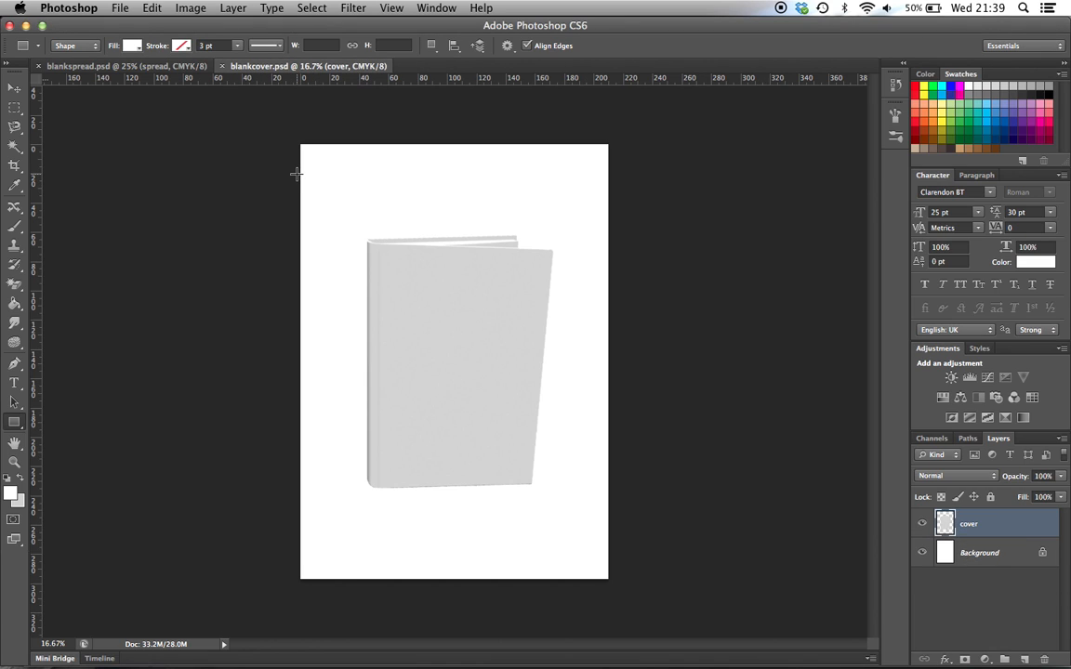
left_click(14, 88)
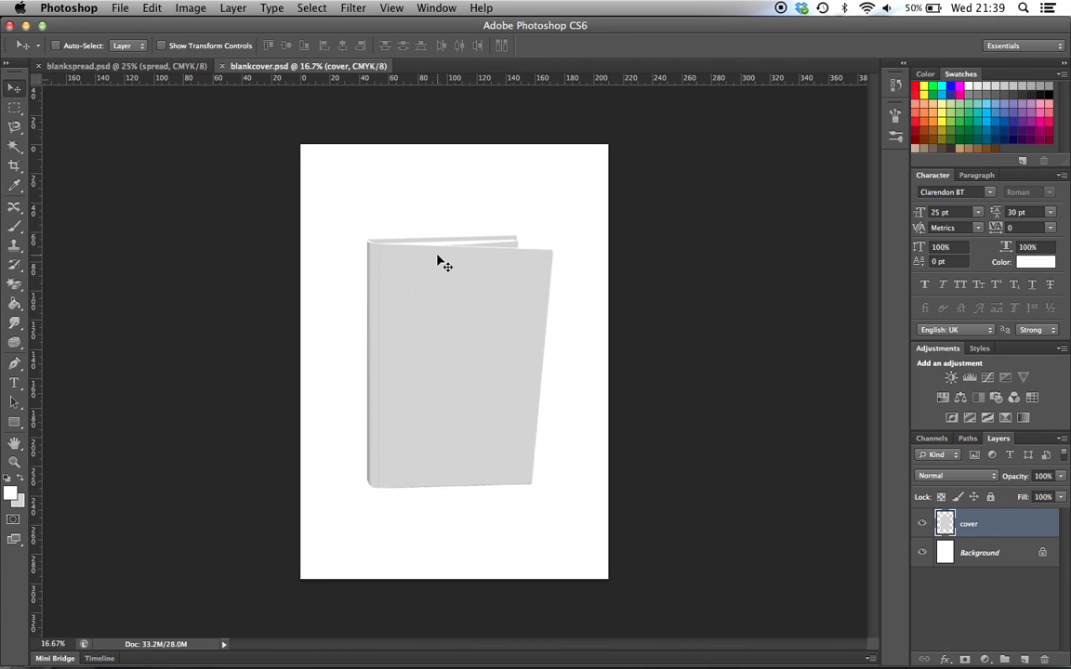
left_click(135, 66)
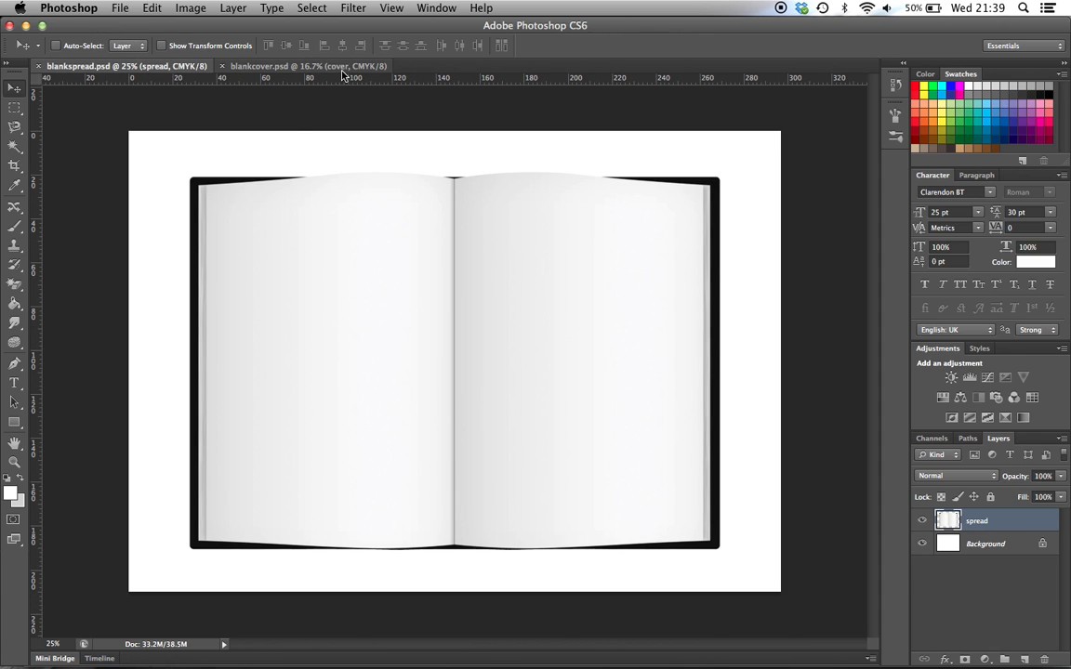
left_click(307, 66)
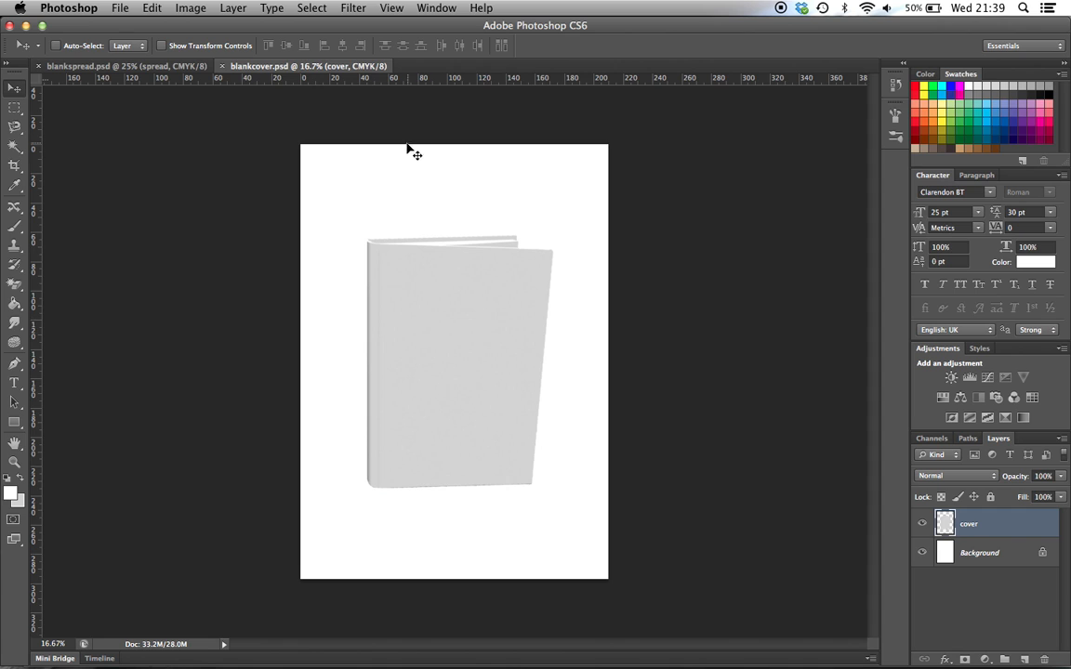
Switch to Illustrator and create a 210 × 297 mm rectangular grid with five horizontal and five vertical dividers
mouse_move(446, 661)
left_click(545, 653)
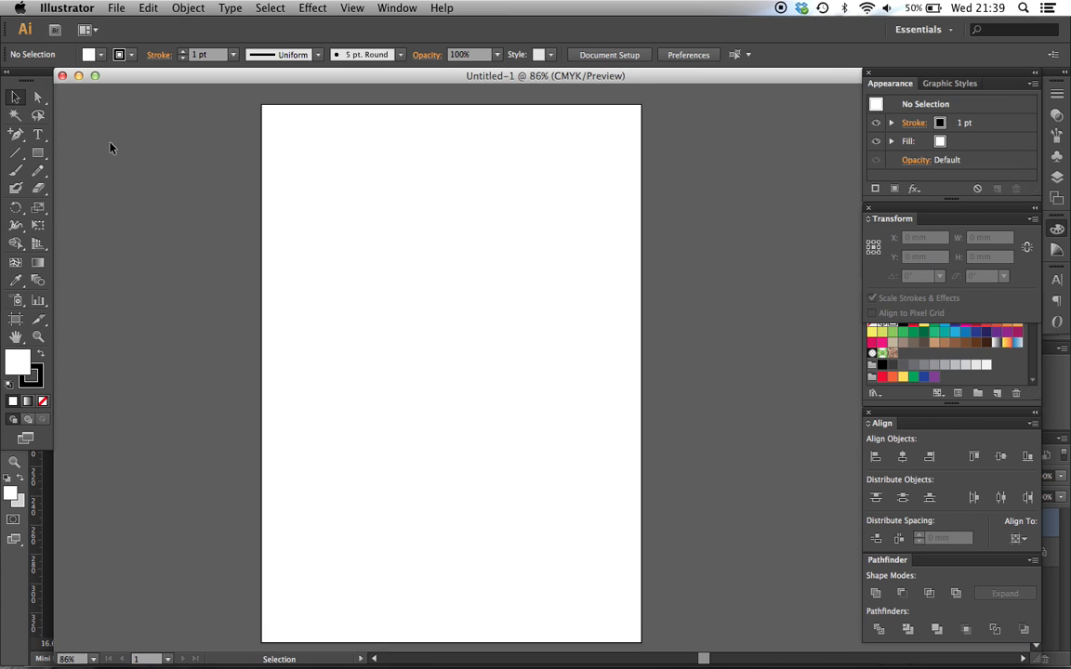
left_click(16, 153)
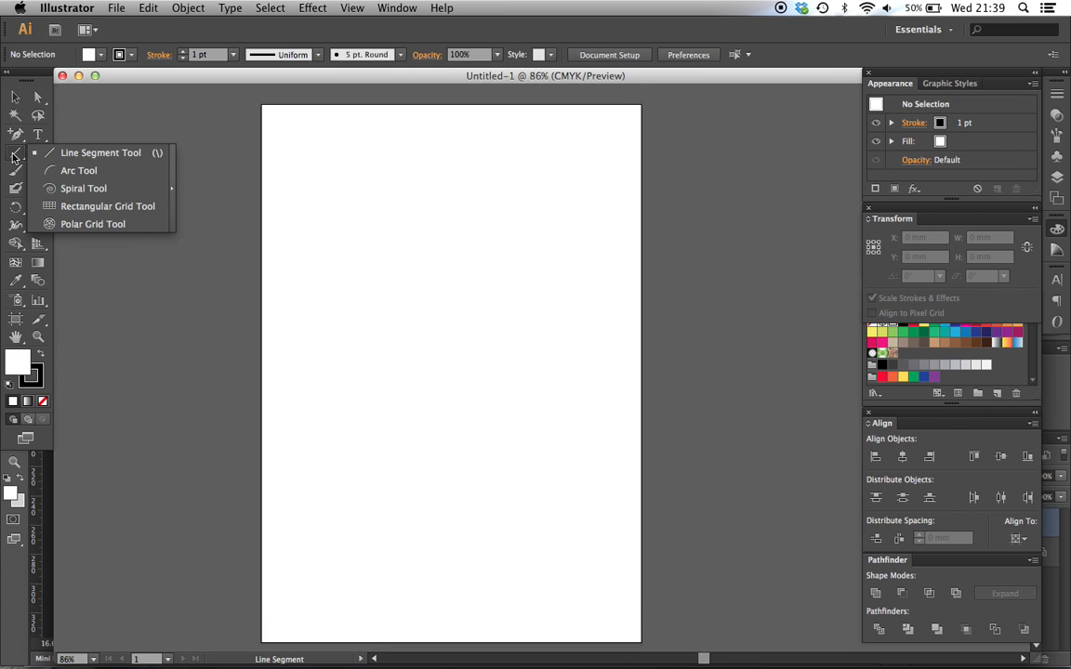
left_click(102, 206)
left_click(365, 177)
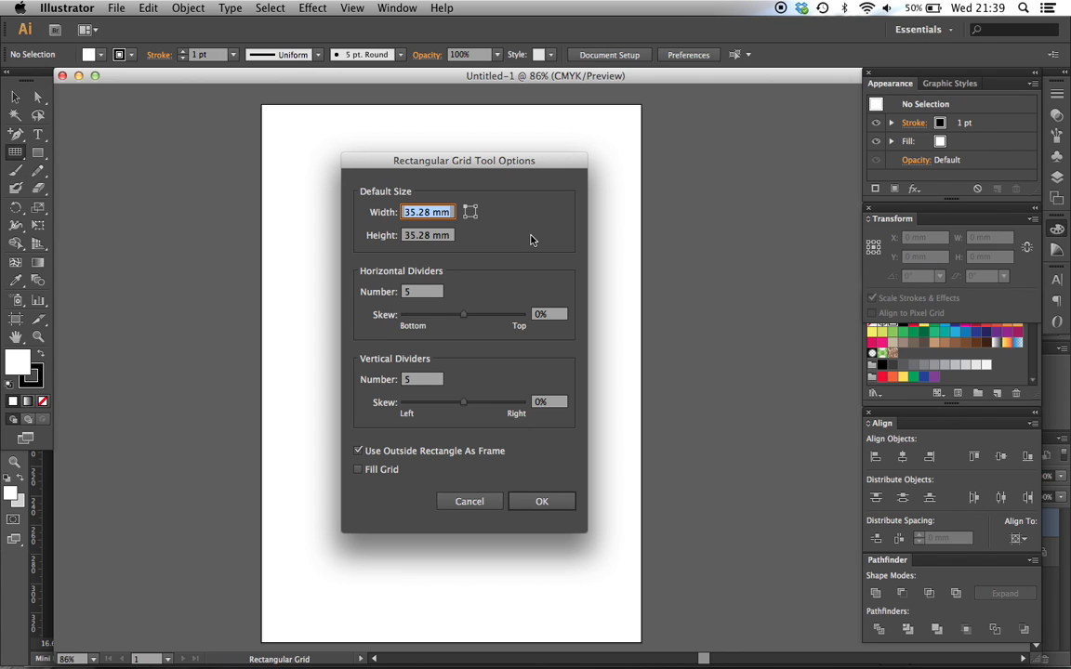
type("210")
key("Tab")
type("297")
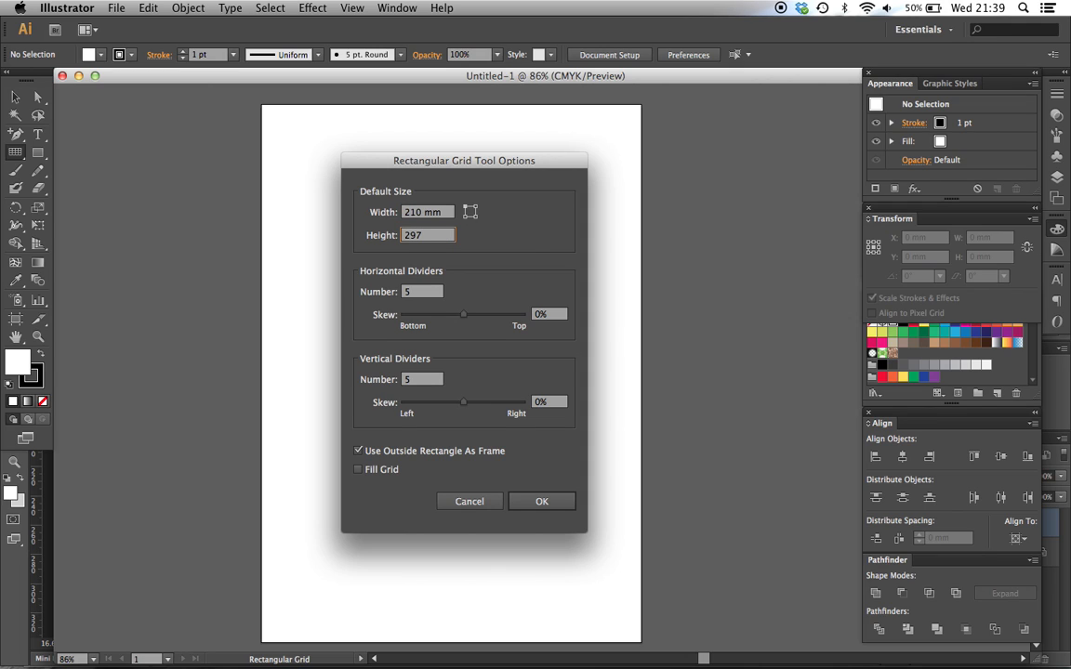
left_click(546, 502)
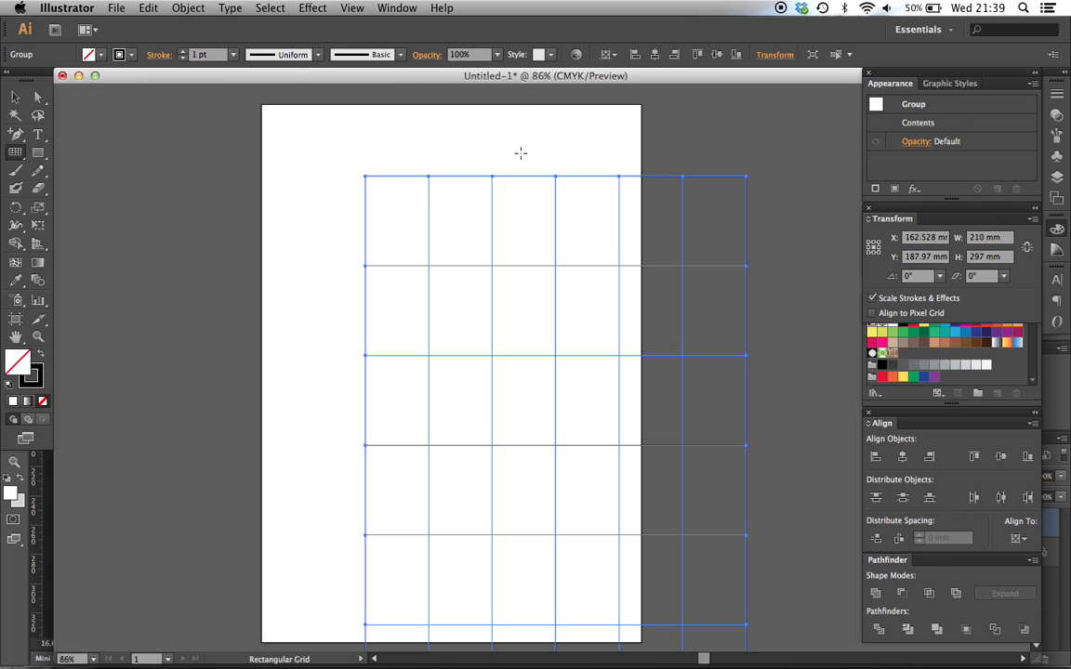
Move the rectangular grid so that it fits exactly over the artboard
left_click(15, 97)
left_click(297, 193)
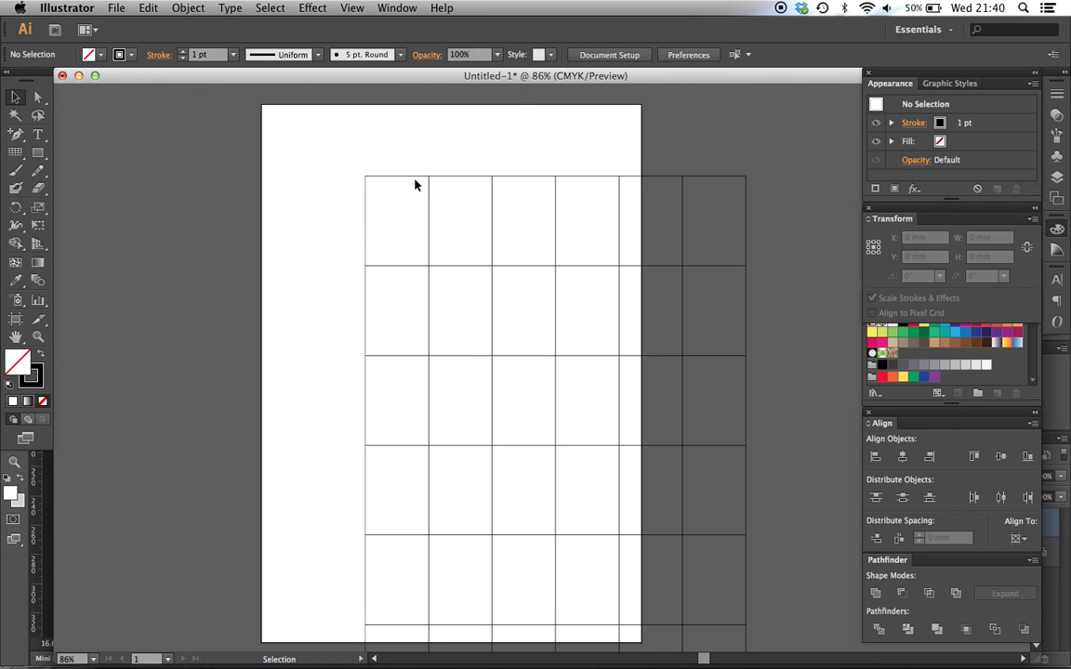
left_click_drag(410, 169, 364, 148)
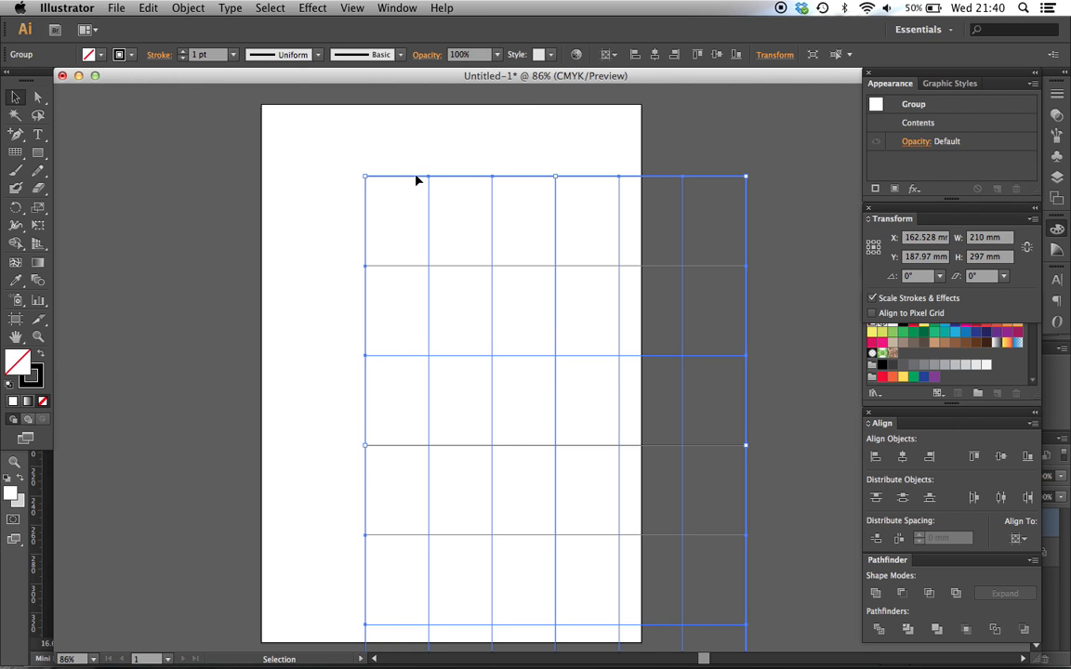
left_click_drag(417, 179, 315, 108)
left_click(570, 215)
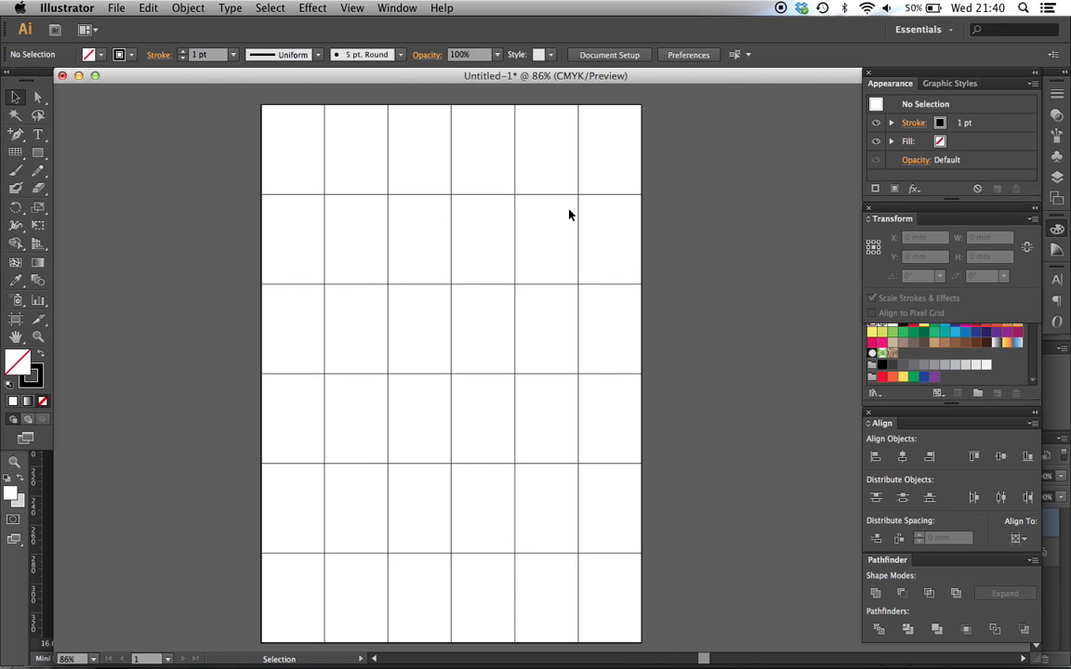
Copy the whole grid and switch to Photoshop to paste it into blankcover.psd as a Smart Object
left_click_drag(678, 261, 526, 136)
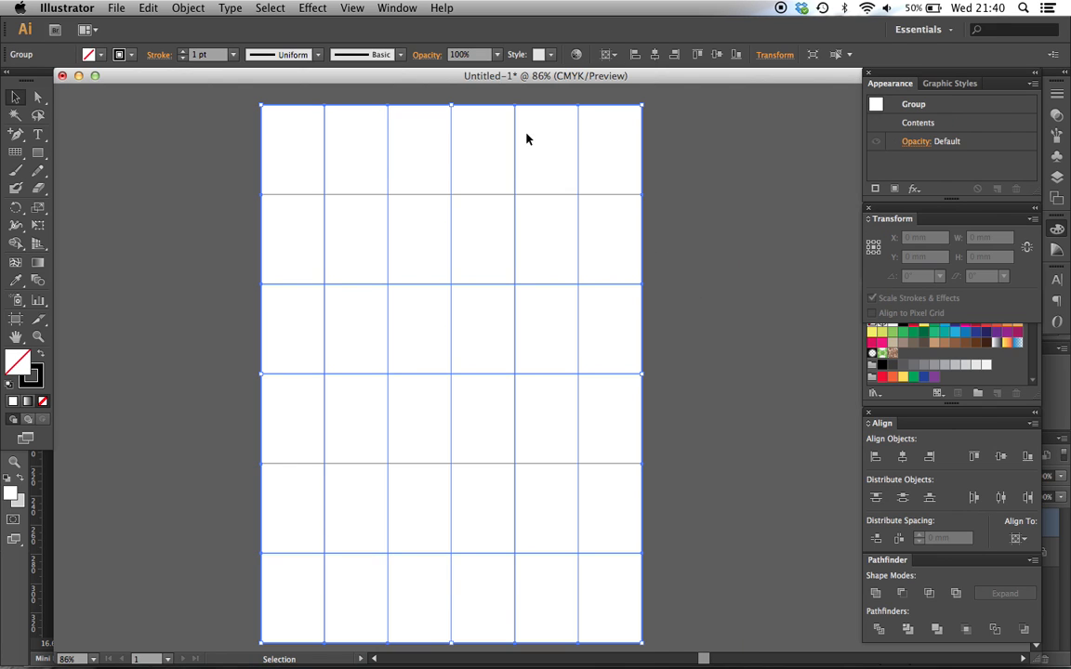
left_click(655, 209)
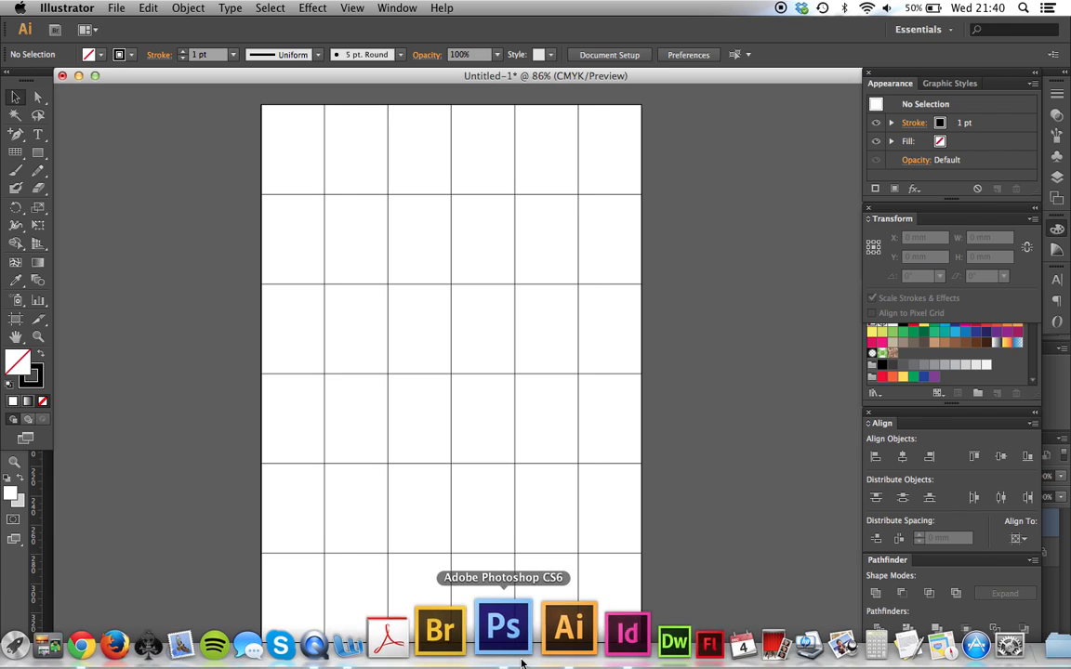
left_click(517, 661)
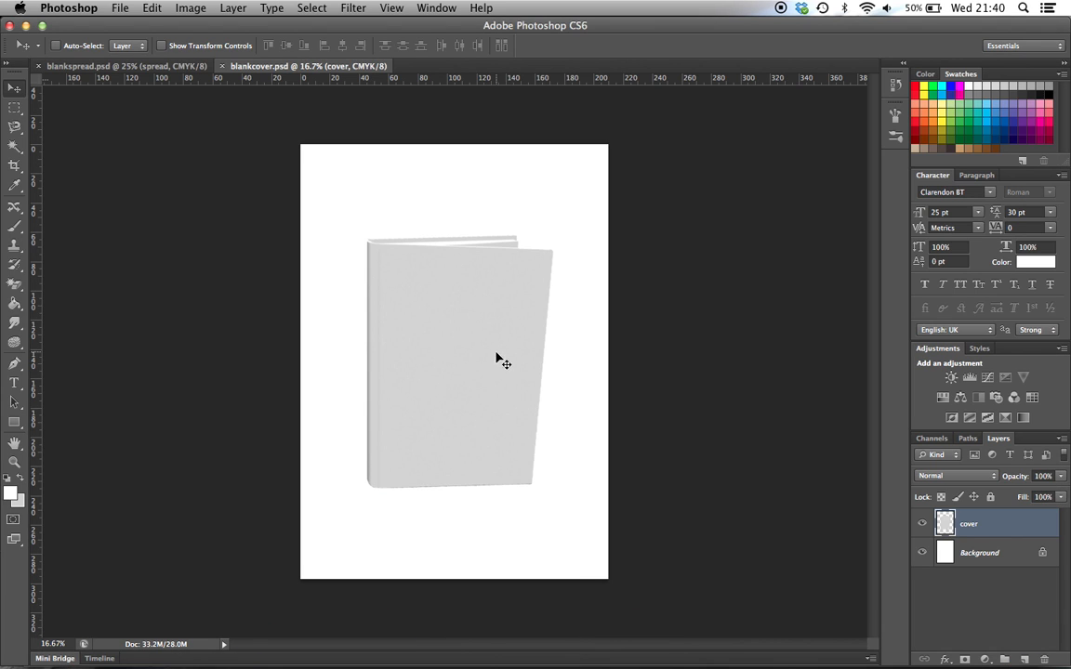
key("super+v")
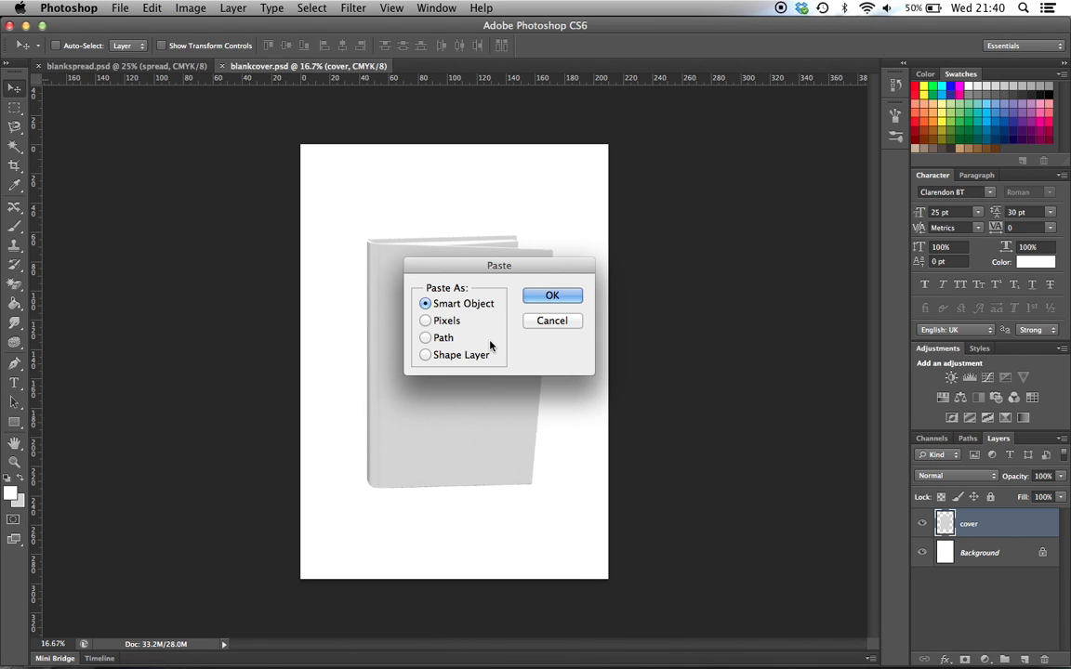
left_click(553, 295)
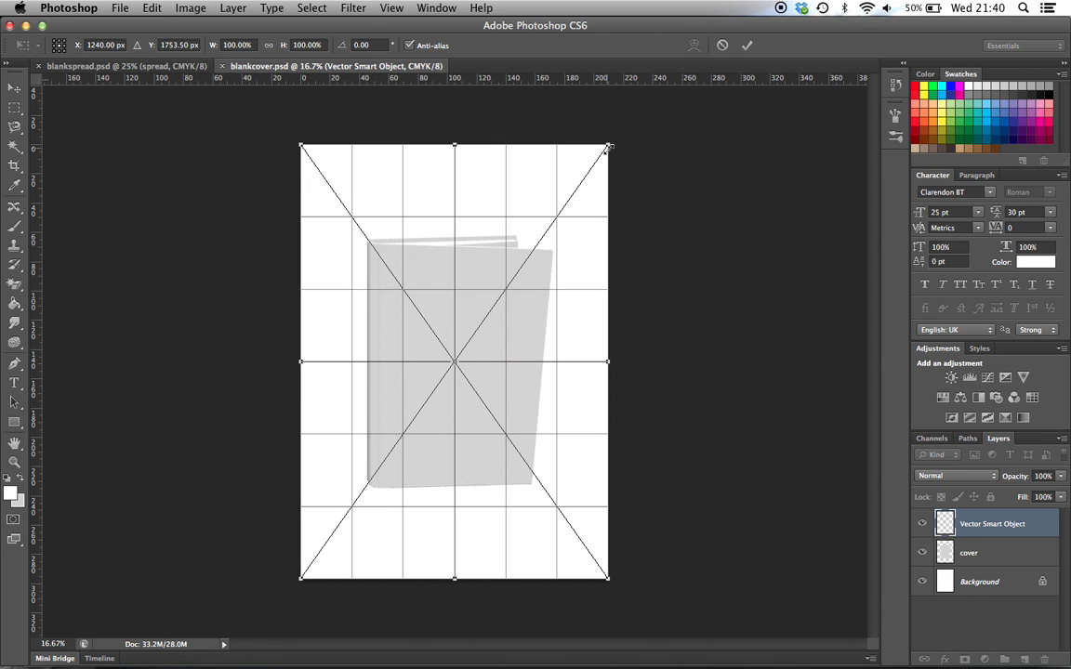
Scale the pasted grid to about 55% over the book cover and convert its layer to a Smart Object
left_click_drag(607, 147, 542, 244)
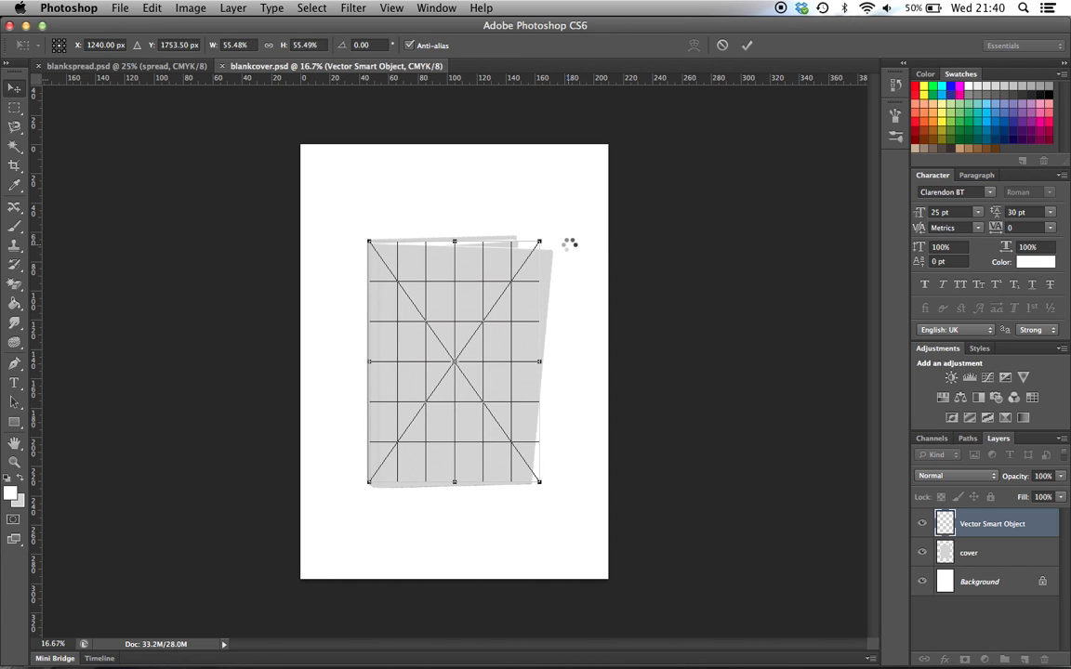
key("Return")
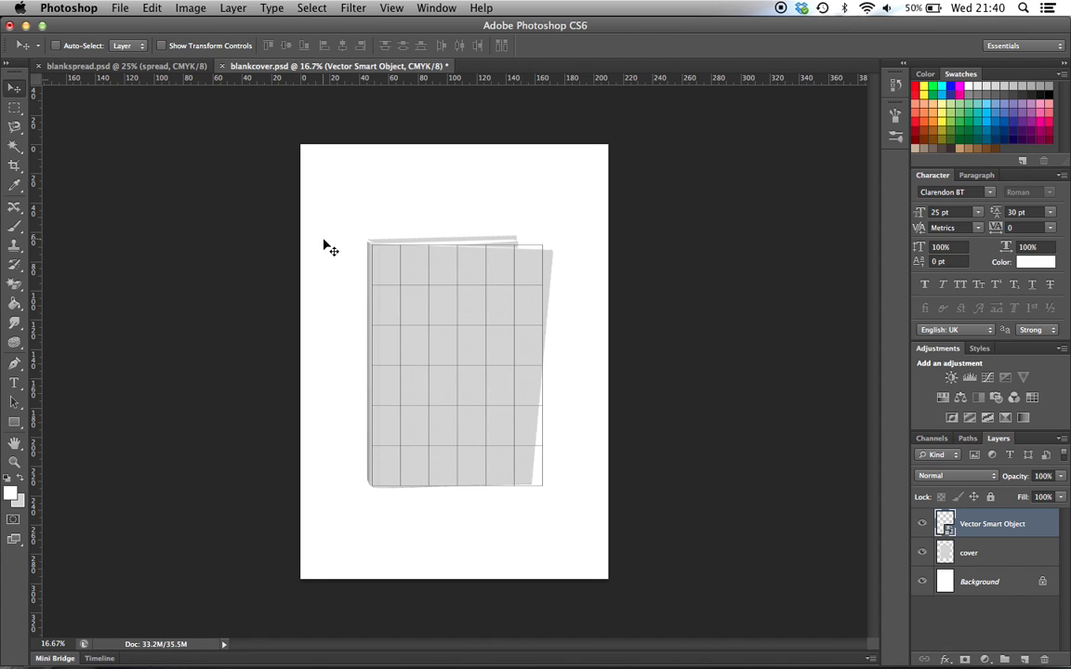
right_click(1009, 527)
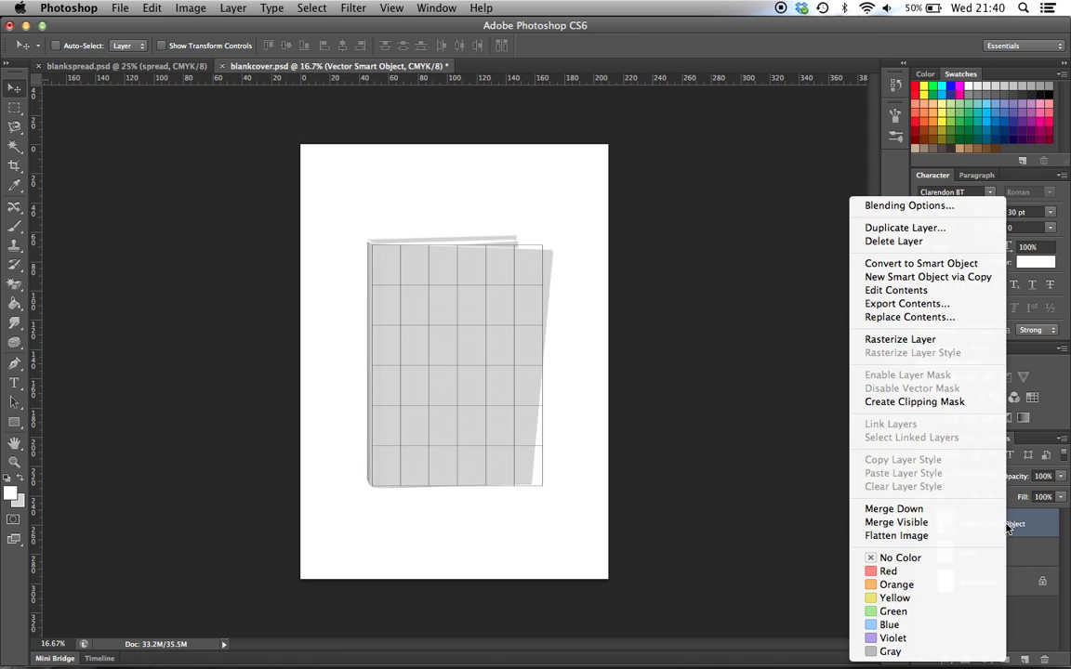
left_click(962, 265)
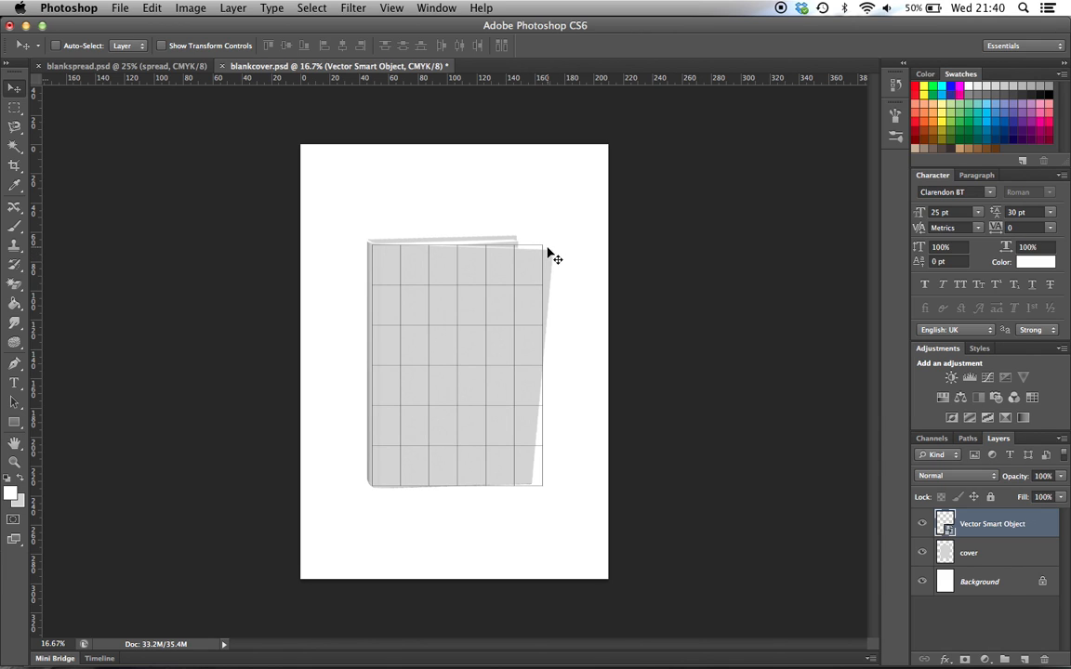
Distort the grid layer so its corners match the corners of the angled book cover
left_click(151, 10)
mouse_move(267, 339)
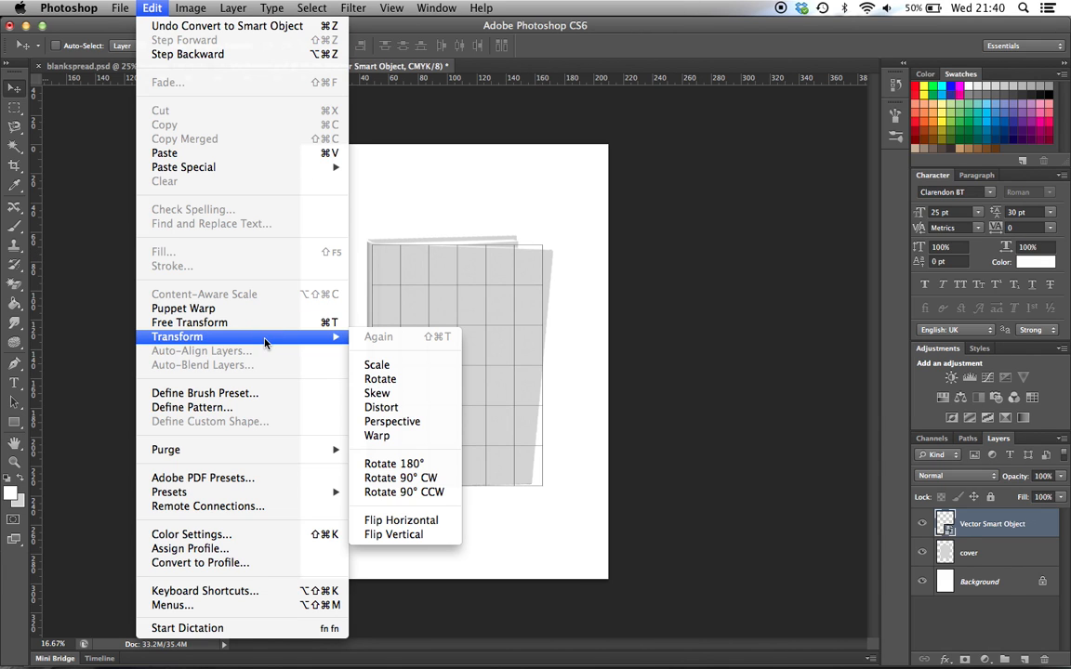
left_click(422, 410)
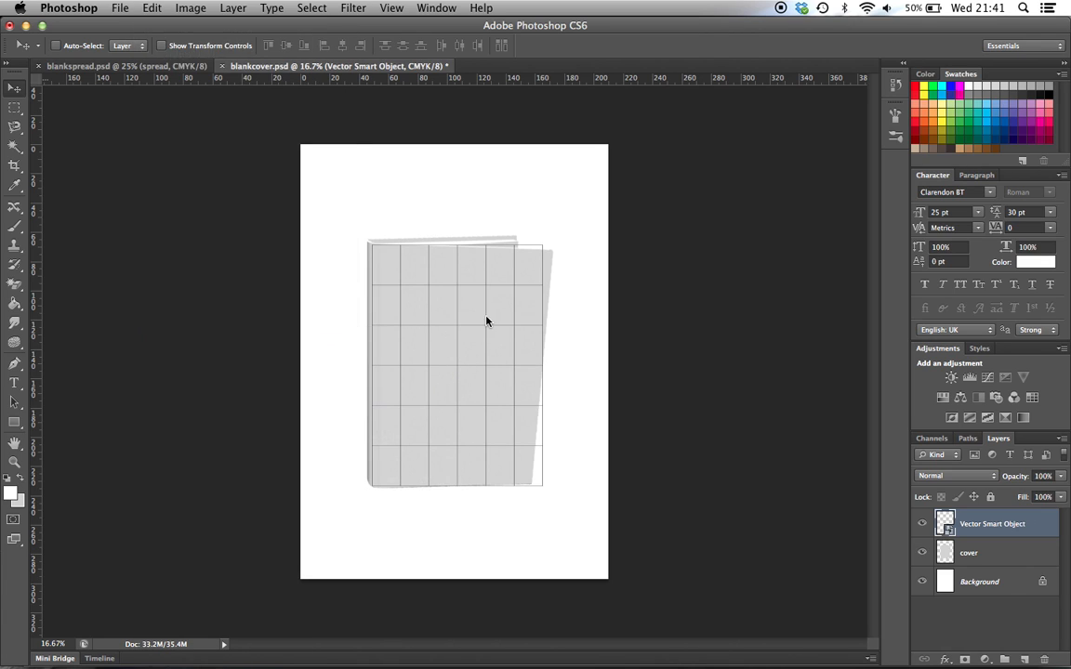
left_click_drag(544, 249, 553, 250)
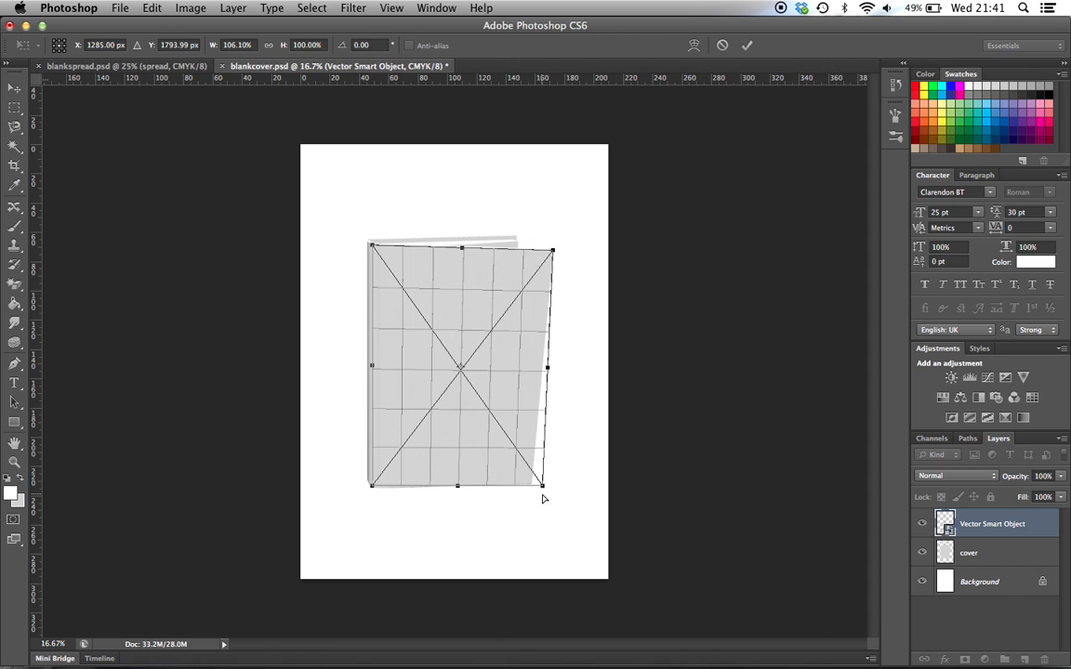
left_click_drag(544, 489, 532, 481)
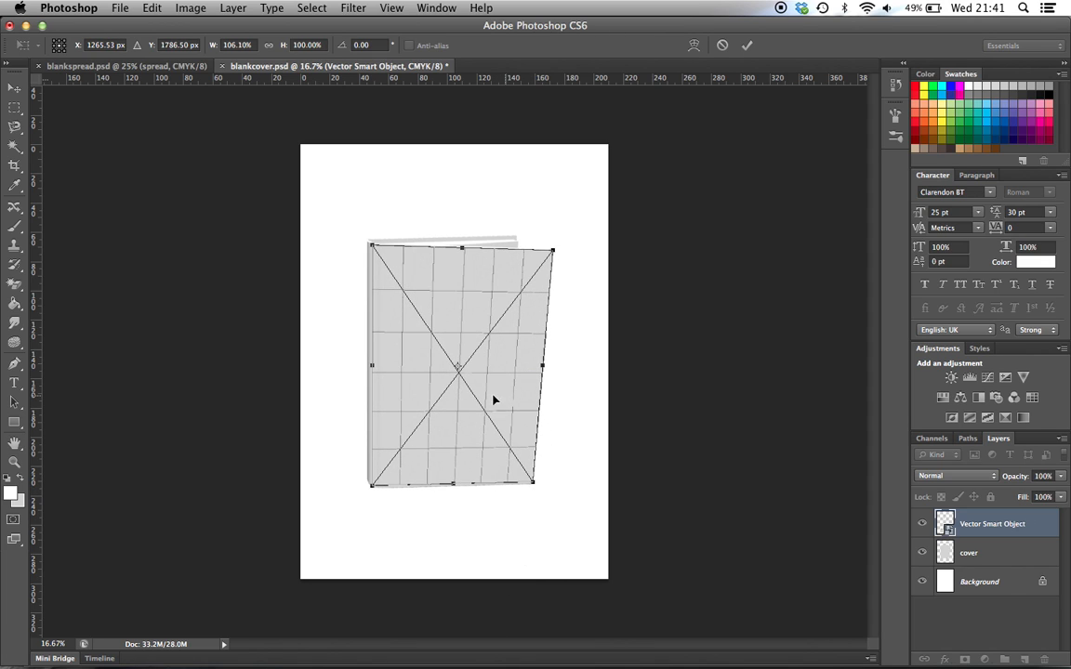
left_click_drag(372, 489, 372, 489)
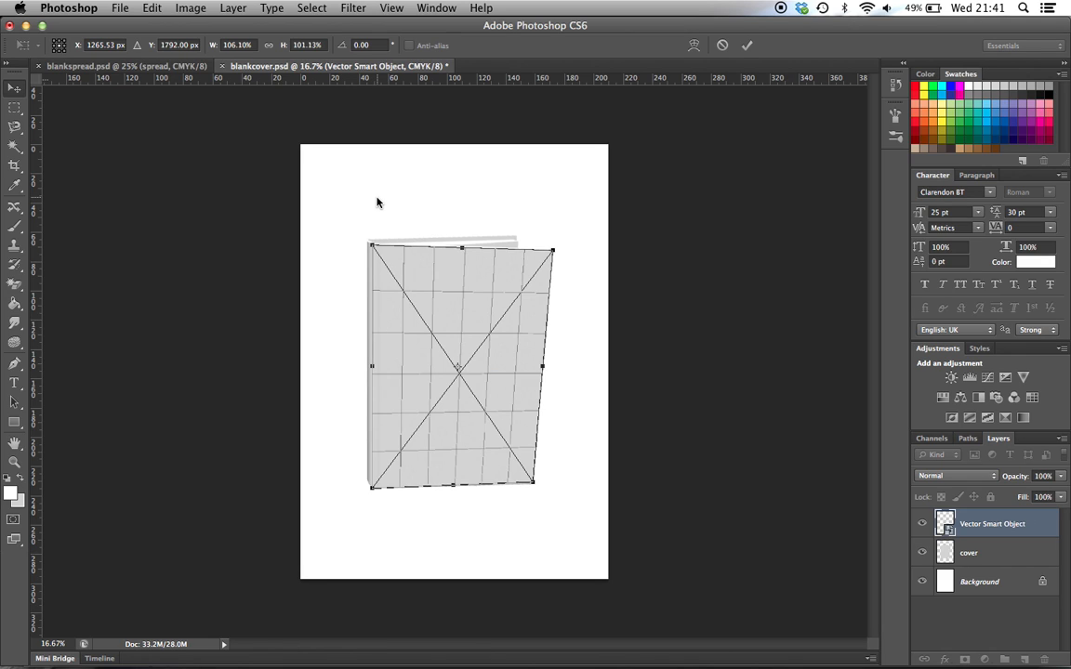
key("Return")
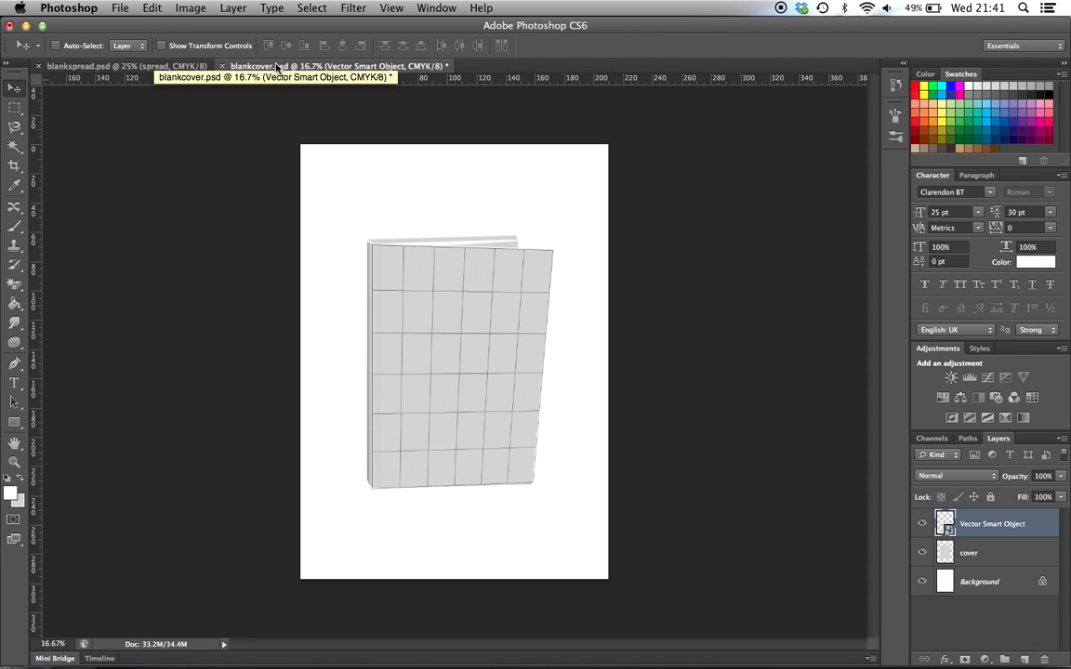
Float both mockup documents in separate windows, shrink blankspread.psd to 8.33%, and place blankcover.psd beside it
left_click_drag(276, 70, 288, 138)
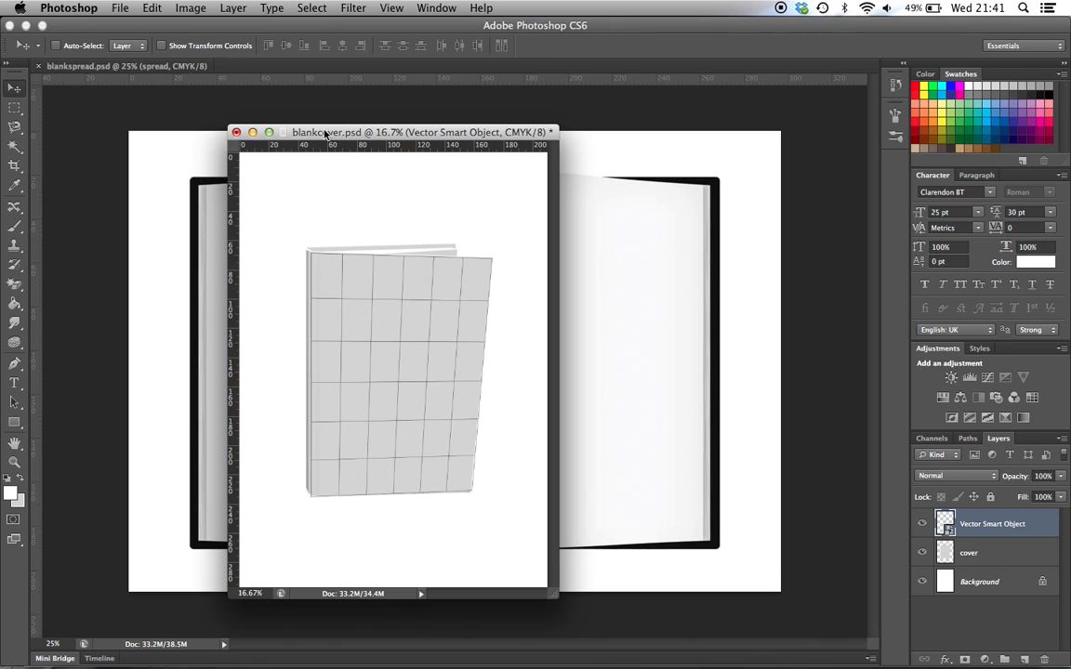
left_click_drag(170, 75, 158, 114)
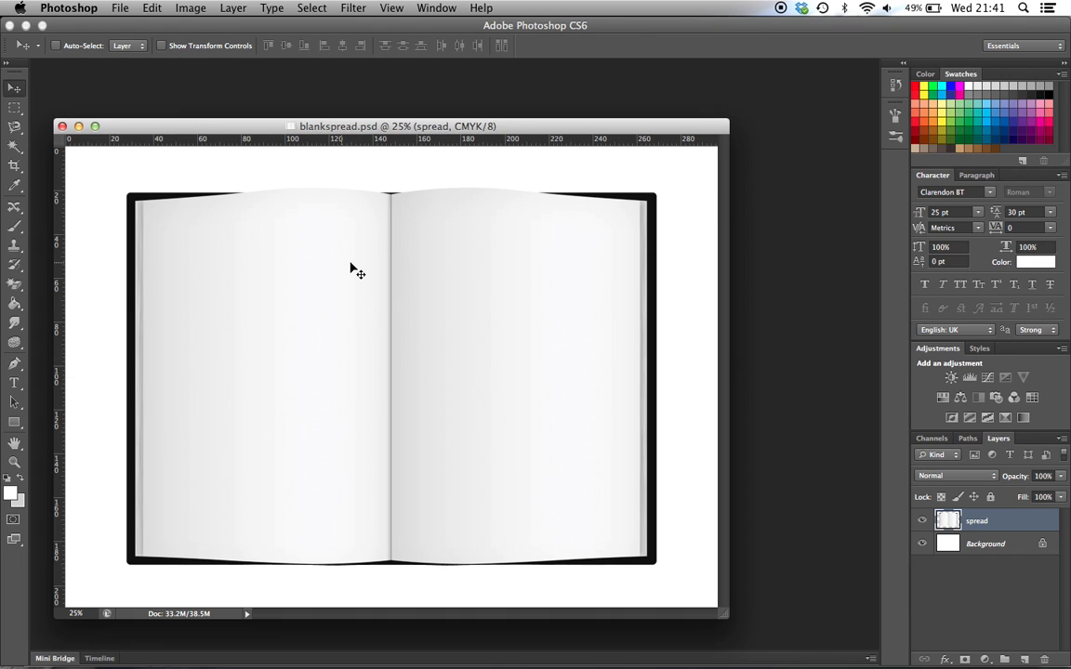
key("super+minus")
key("super+minus")
key("super+minus")
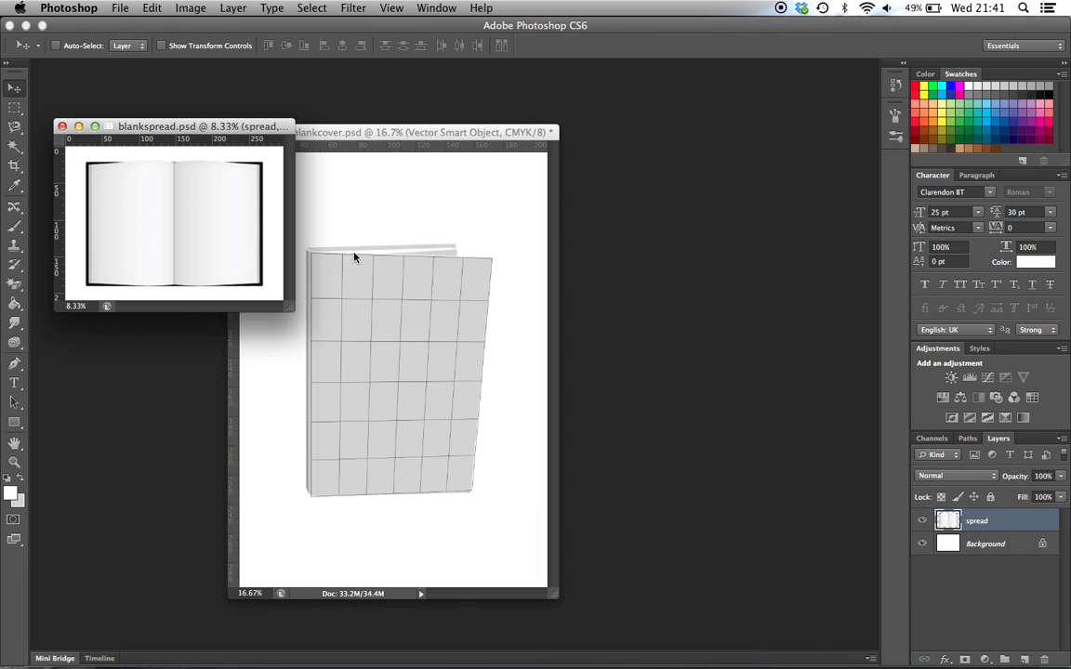
left_click(332, 133)
left_click_drag(332, 133, 579, 109)
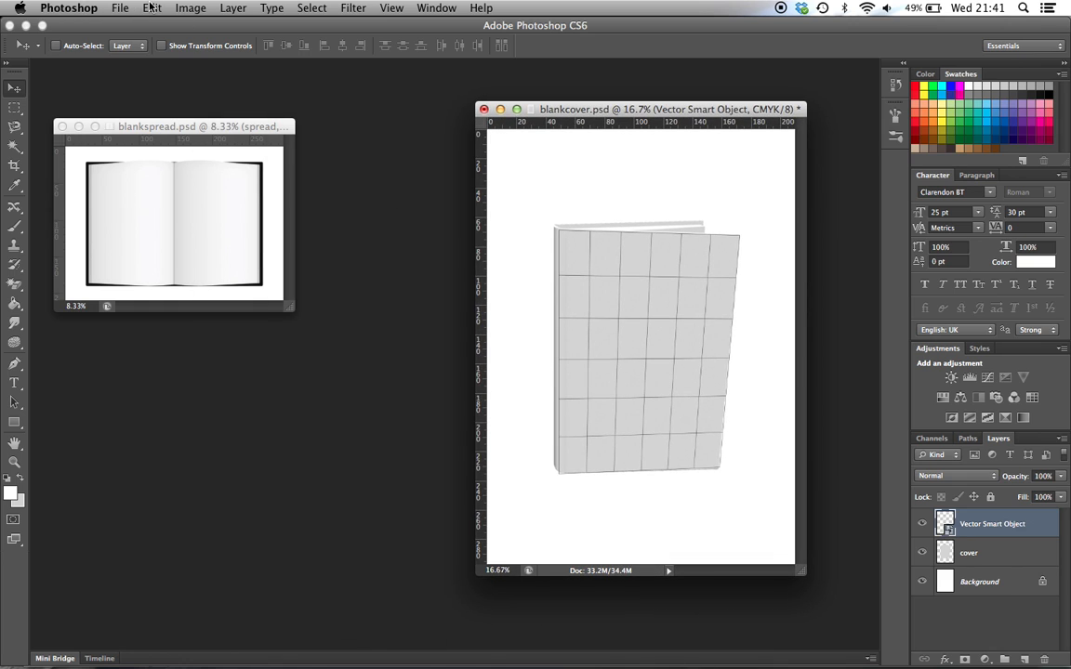
Open sample_cover.pdf from the Desktop, importing its page at 300 pixels/inch in CMYK Color mode
left_click(120, 7)
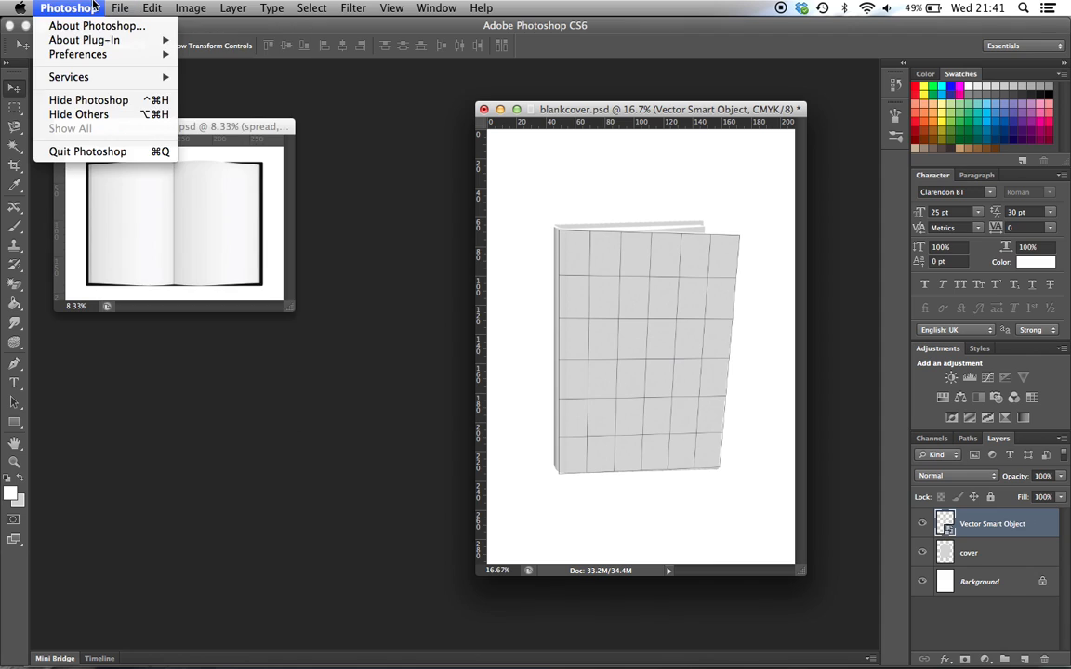
left_click(147, 42)
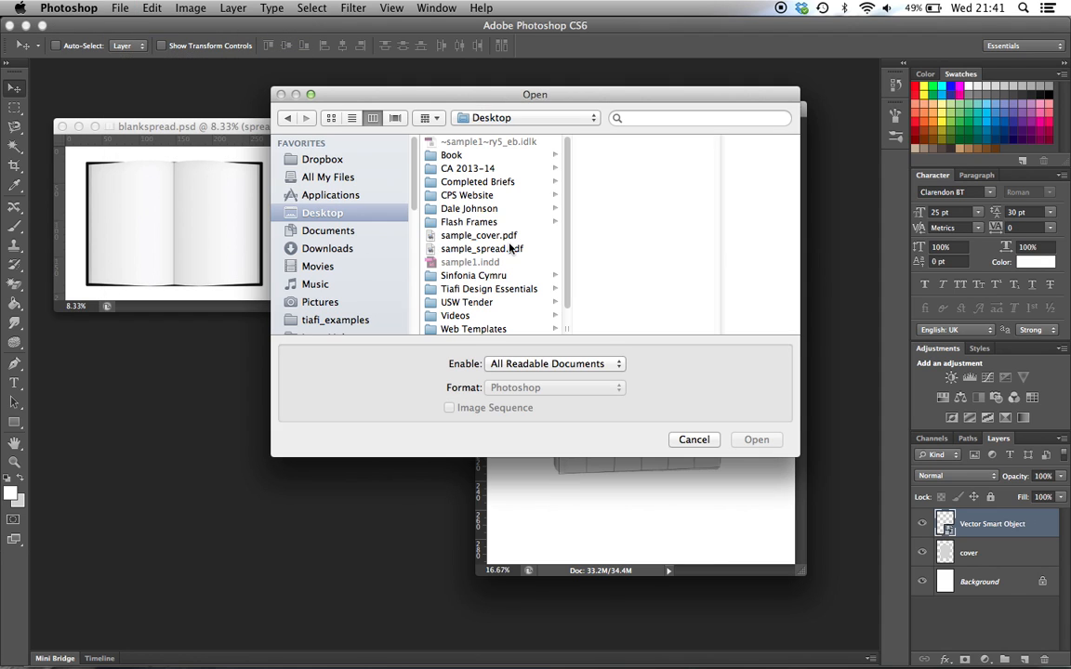
left_click(483, 236)
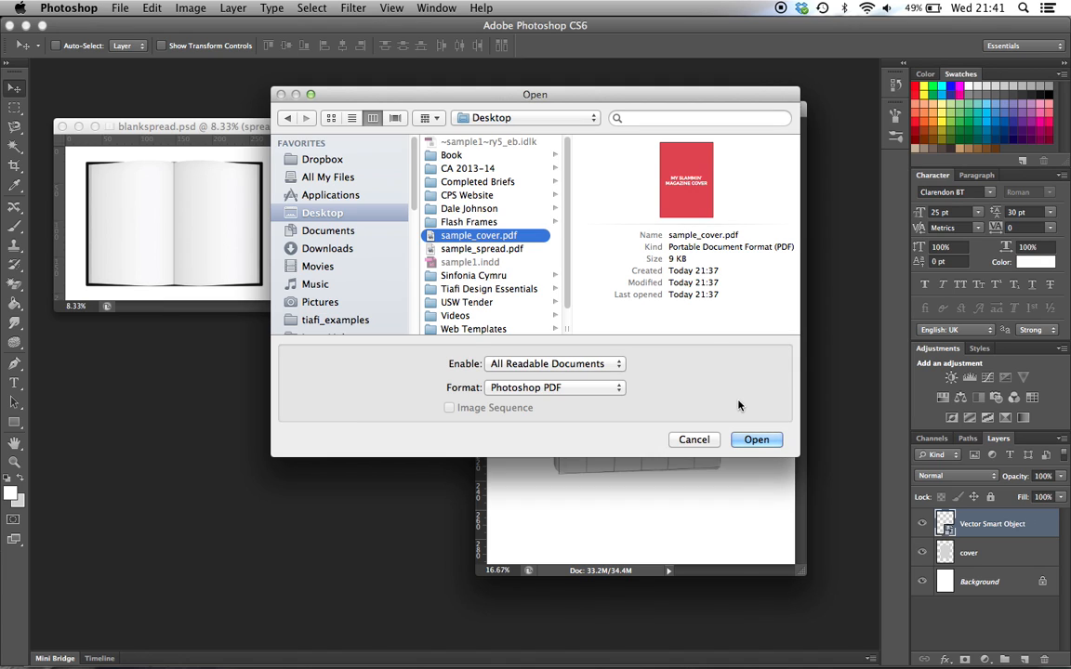
left_click(755, 440)
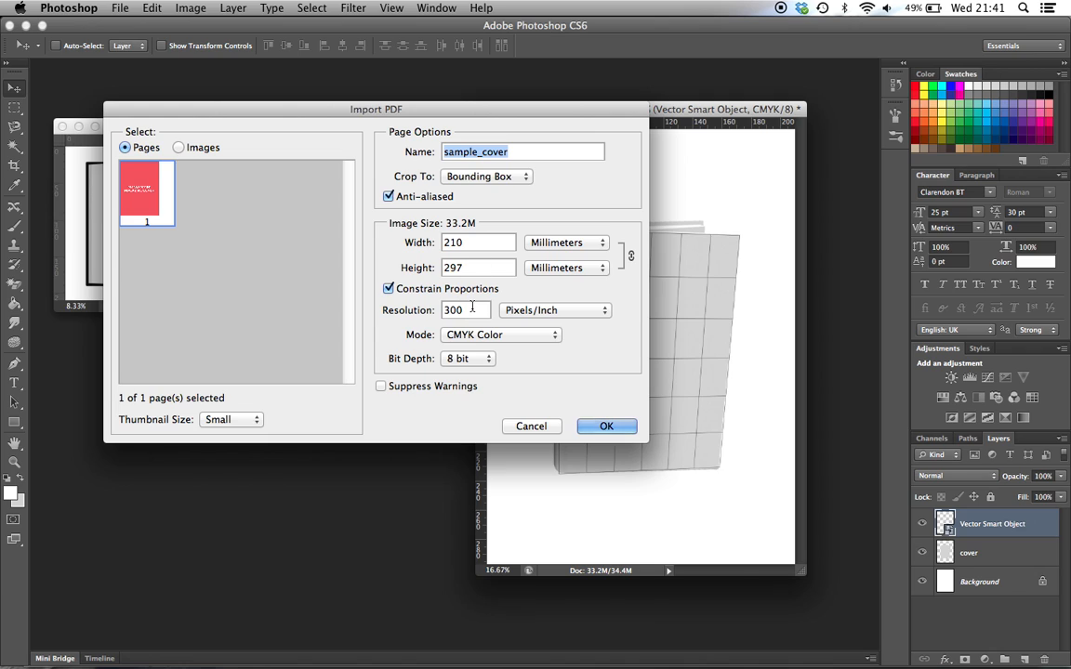
left_click(456, 335)
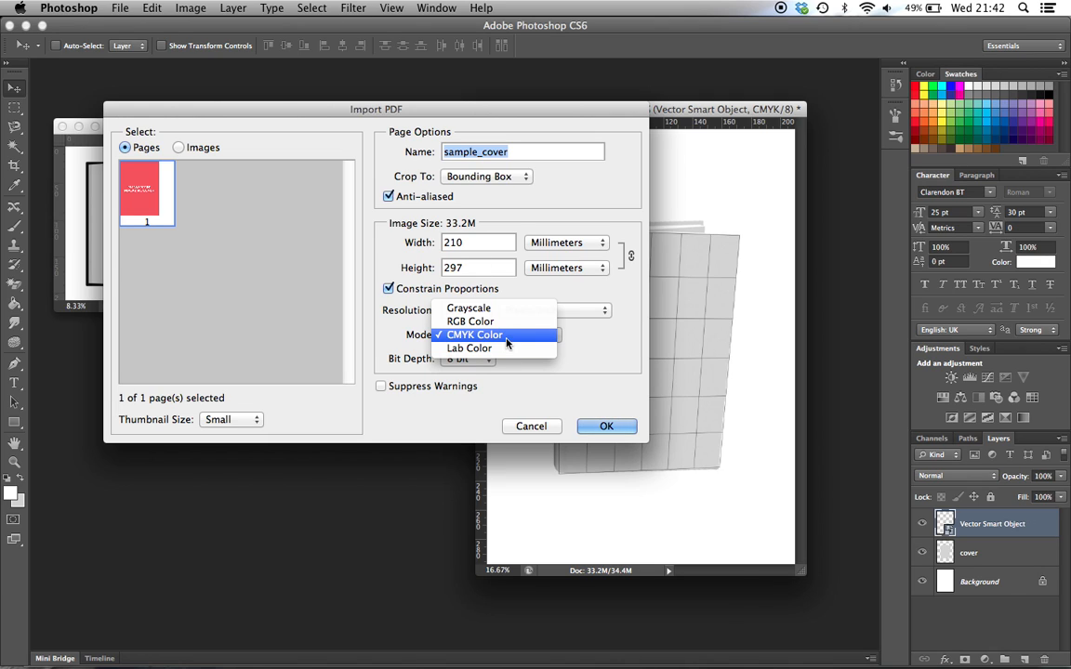
left_click(502, 334)
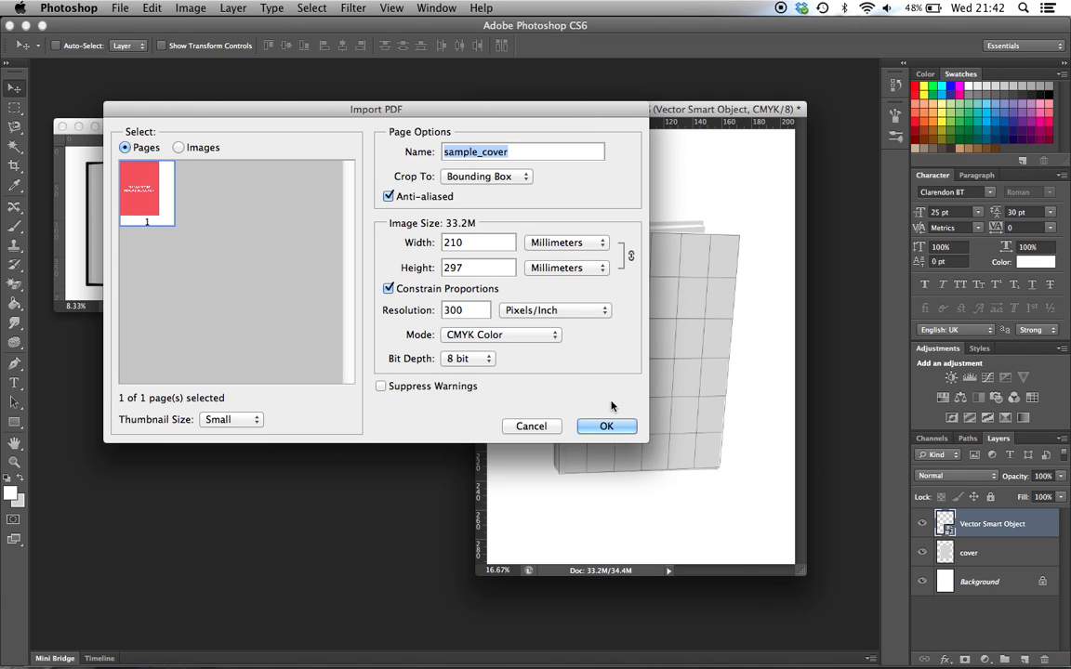
left_click(613, 425)
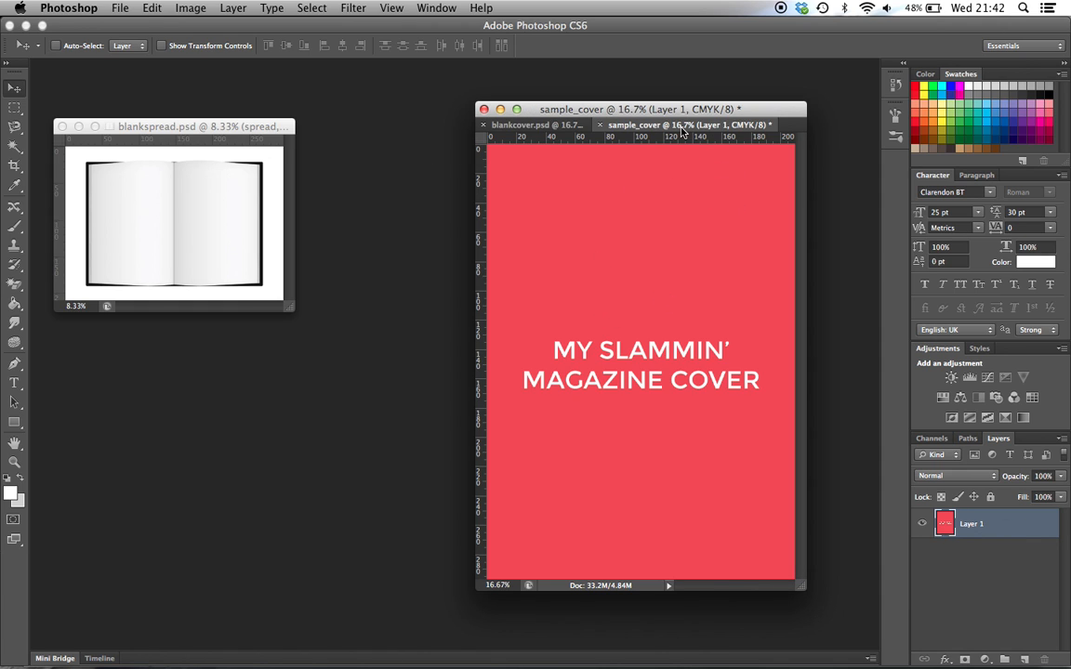
Float sample_cover in its own window, zoom it out to 12.5% and place it beside the blankcover.psd mockup
left_click_drag(682, 130, 221, 186)
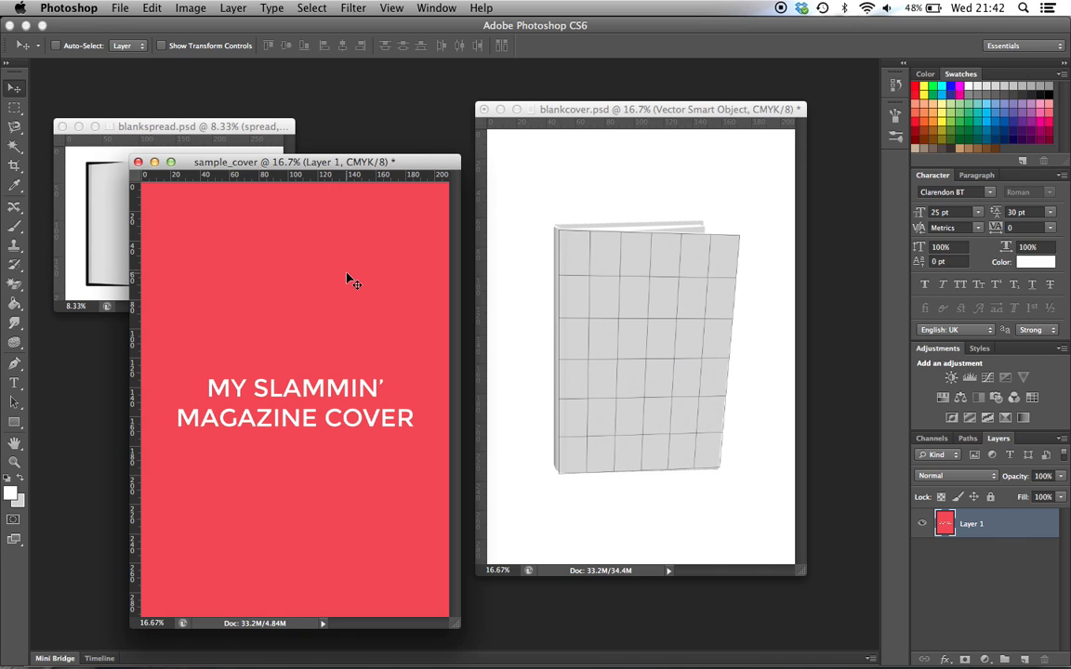
key("super+minus")
left_click_drag(295, 163, 329, 213)
Open the contents of the grid's Vector Smart Object layer in blankcover.psd for editing
left_click(675, 113)
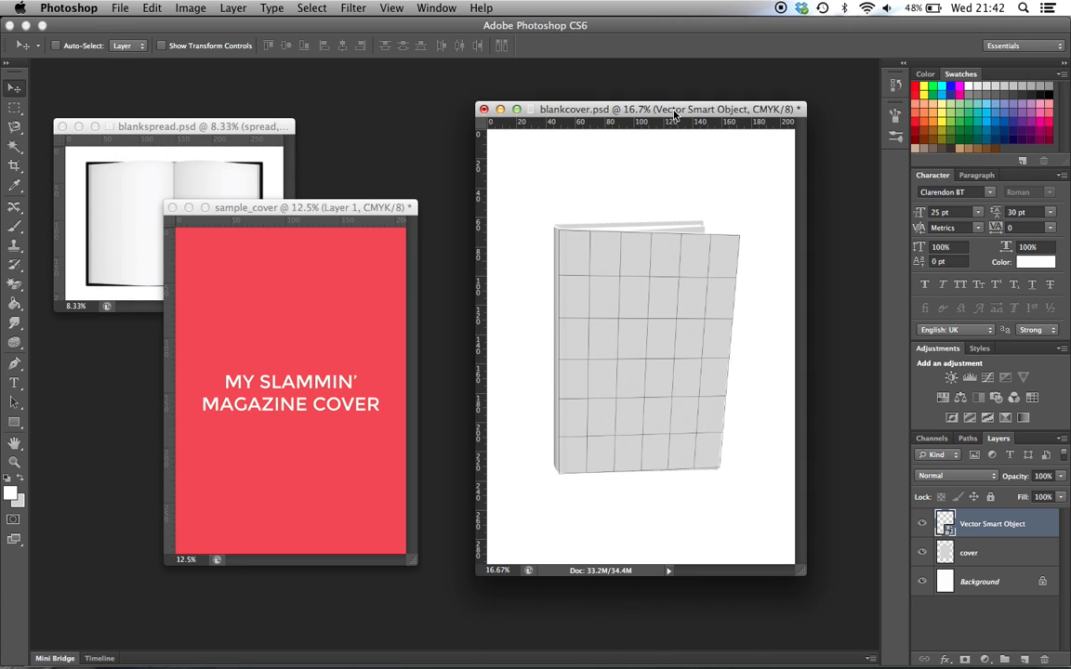
double_click(944, 523)
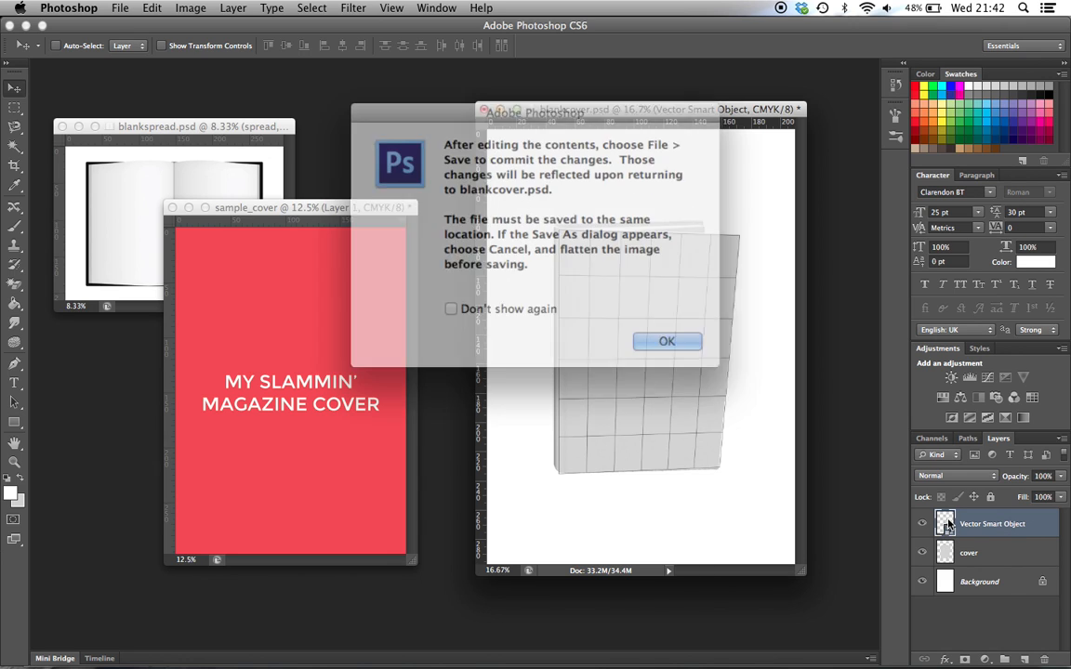
left_click(655, 334)
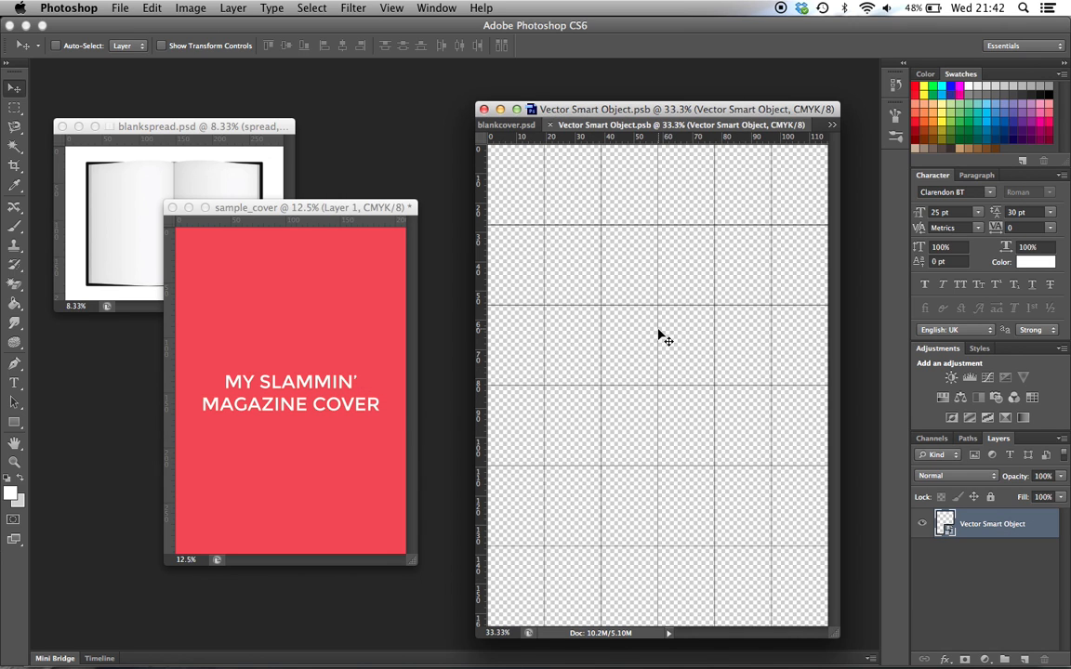
left_click_drag(636, 105, 623, 98)
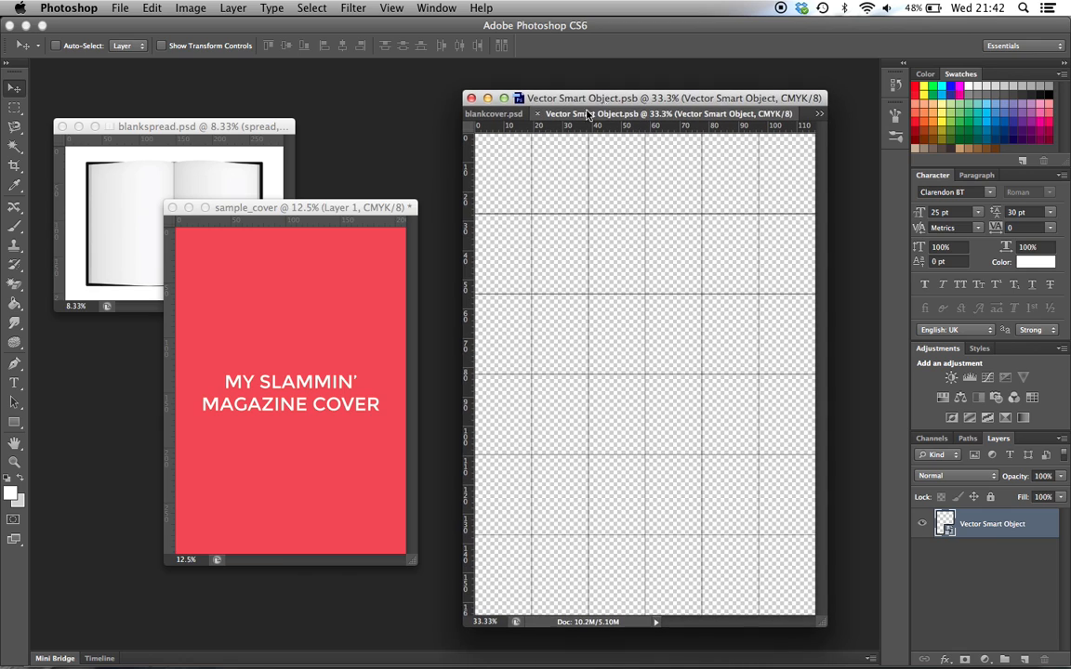
Copy the cover artwork layer from sample_cover into the Smart Object document and position it over the grid
left_click(350, 210)
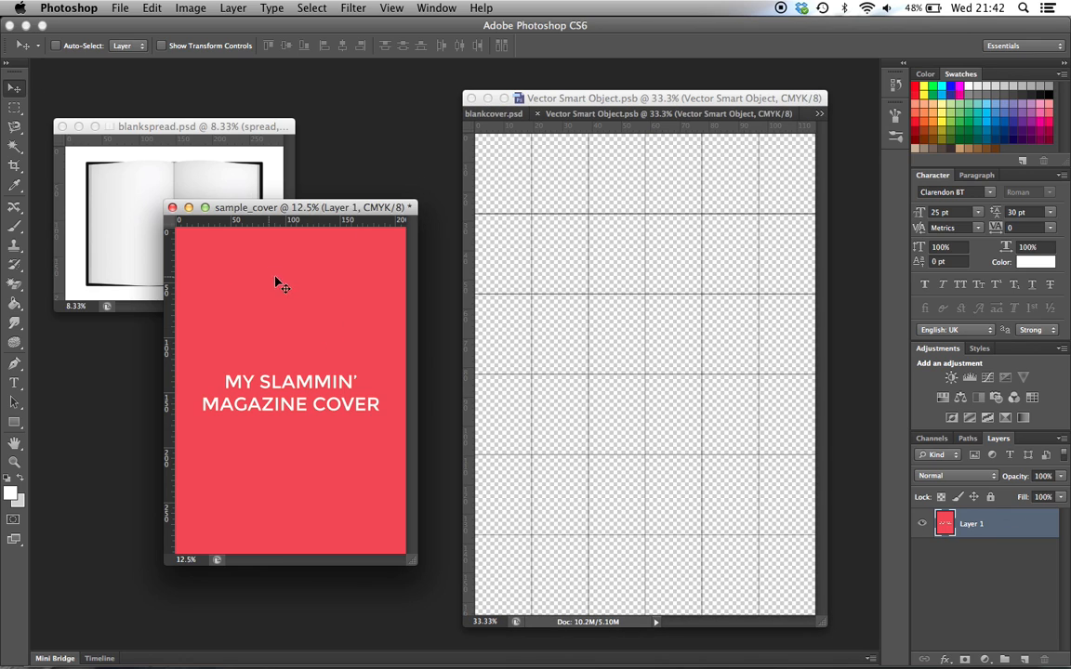
left_click_drag(288, 346, 626, 298)
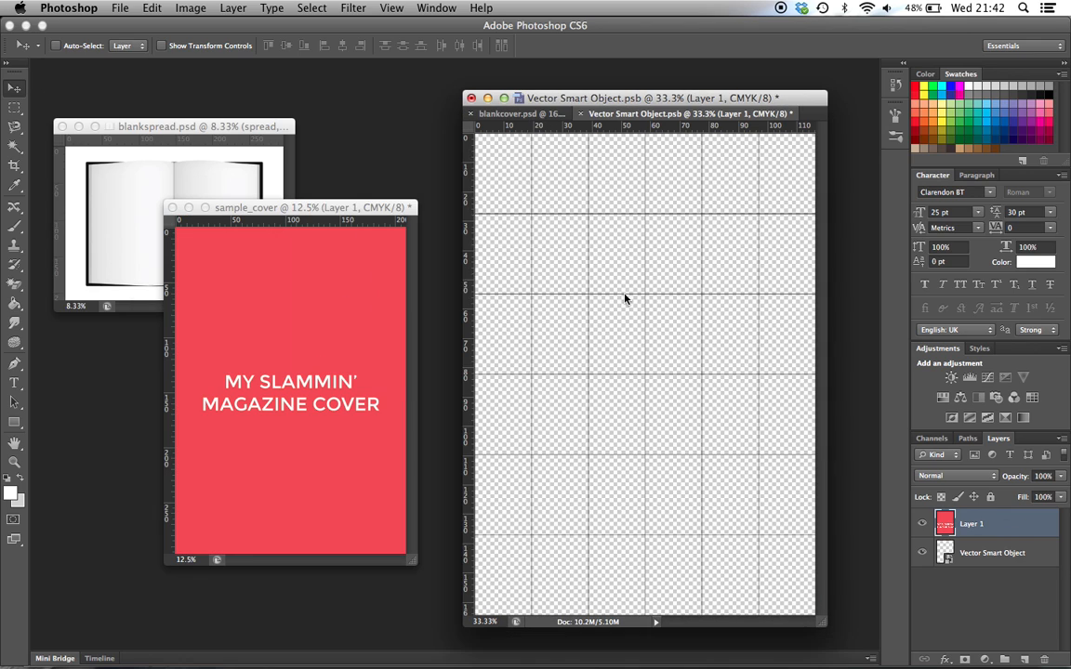
left_click_drag(594, 339, 588, 305)
left_click_drag(743, 322, 591, 354)
Scale the cover artwork proportionally to about 55.5% so that it fills the whole grid canvas
left_click(162, 8)
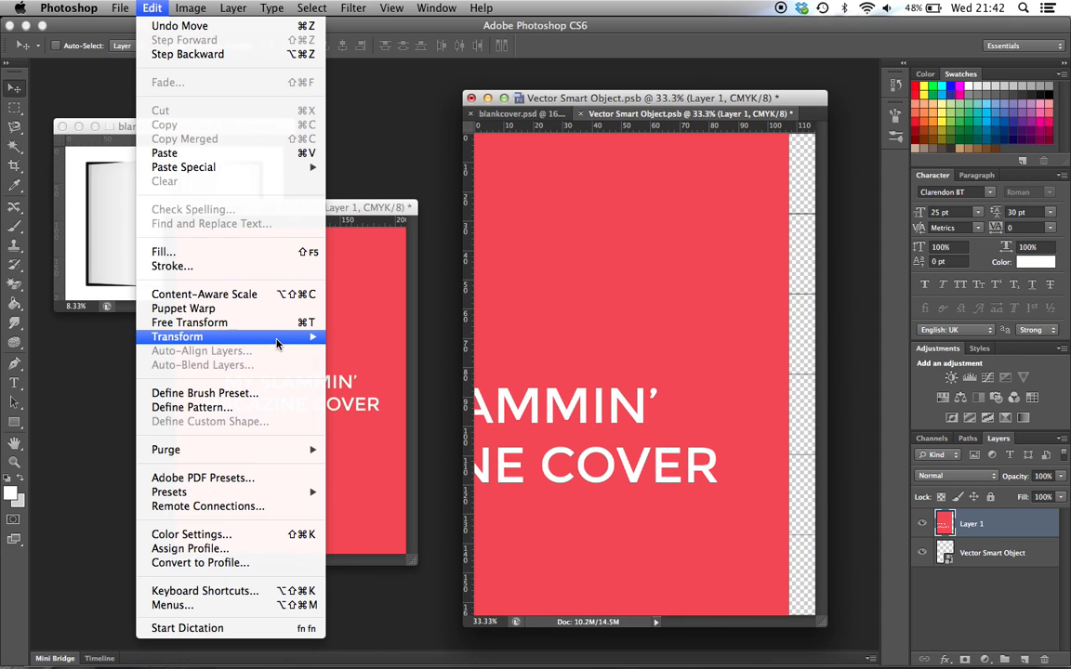
mouse_move(258, 338)
left_click(354, 366)
left_click_drag(686, 260, 686, 401)
left_click_drag(791, 136, 667, 278)
left_click_drag(536, 469, 671, 335)
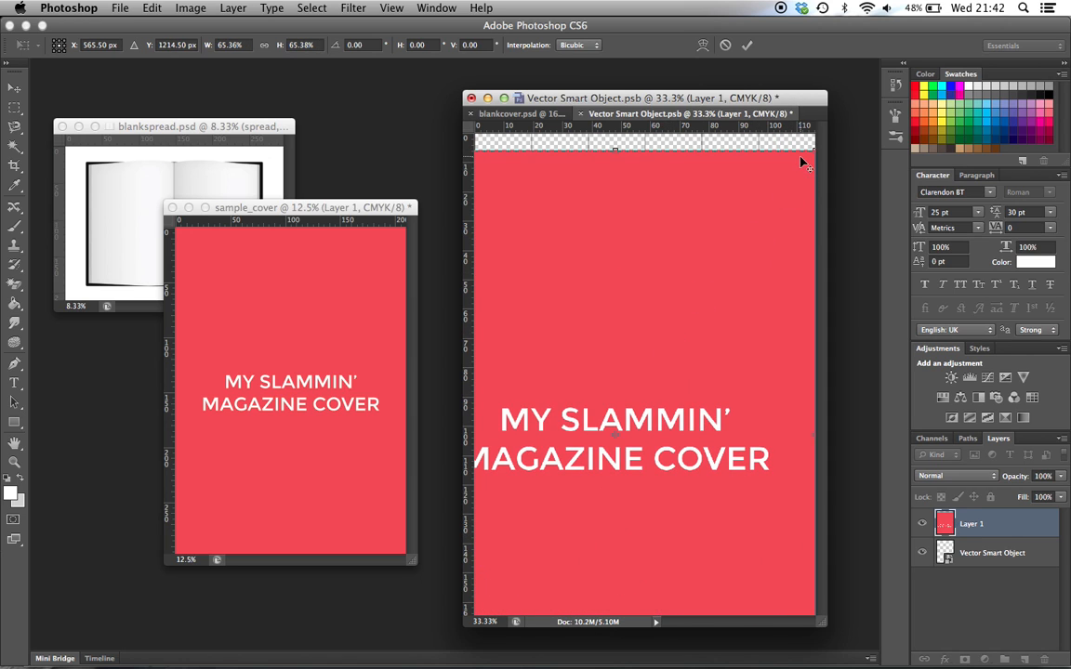
left_click_drag(813, 150, 743, 226)
left_click_drag(625, 380, 628, 285)
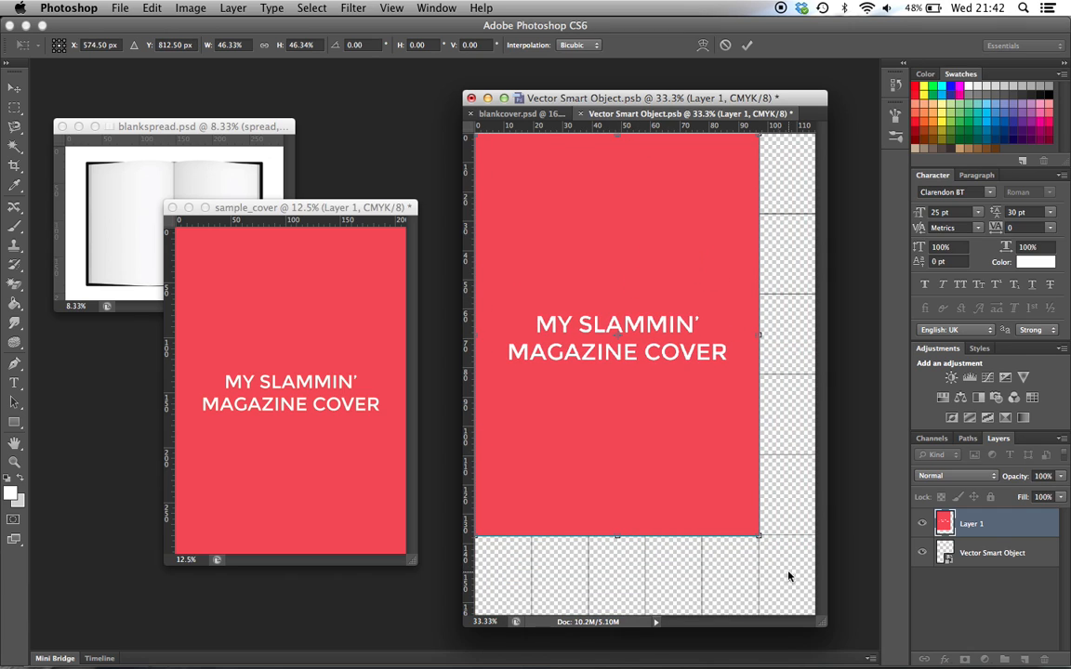
left_click_drag(758, 541, 814, 624)
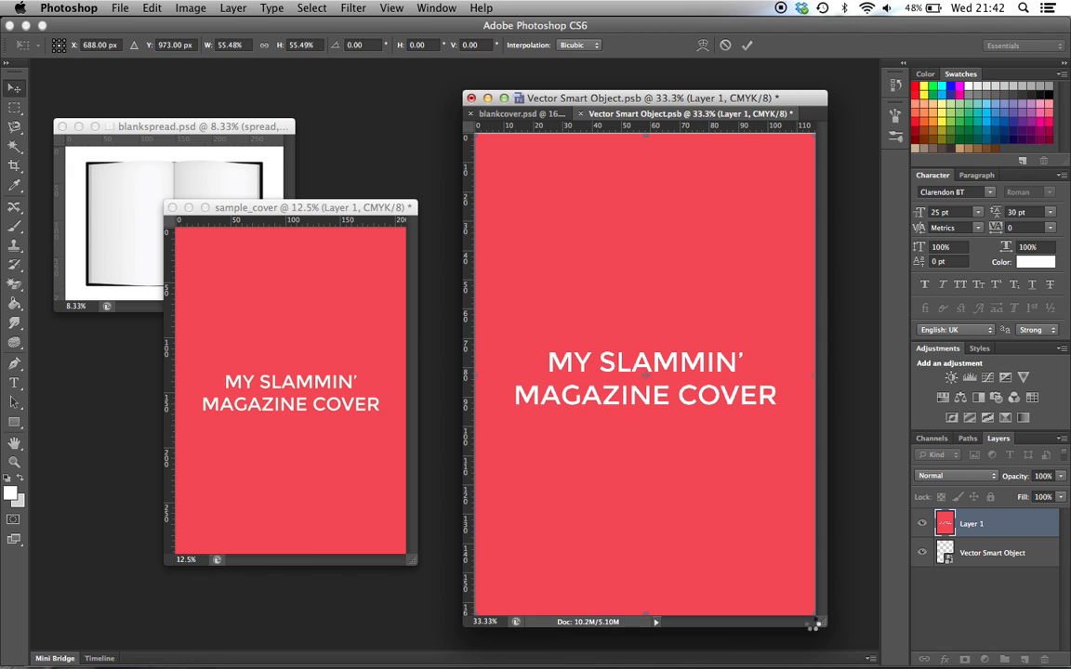
key("Return")
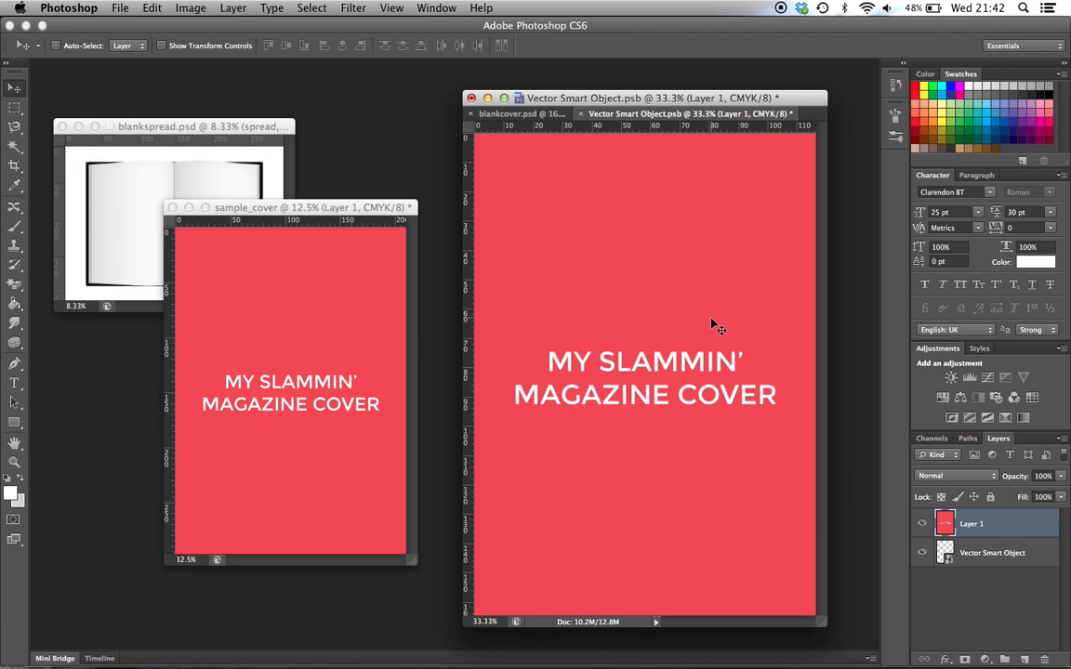
Save the Smart Object's contents to update blankcover.psd, and close sample_cover without saving it
key("super+s")
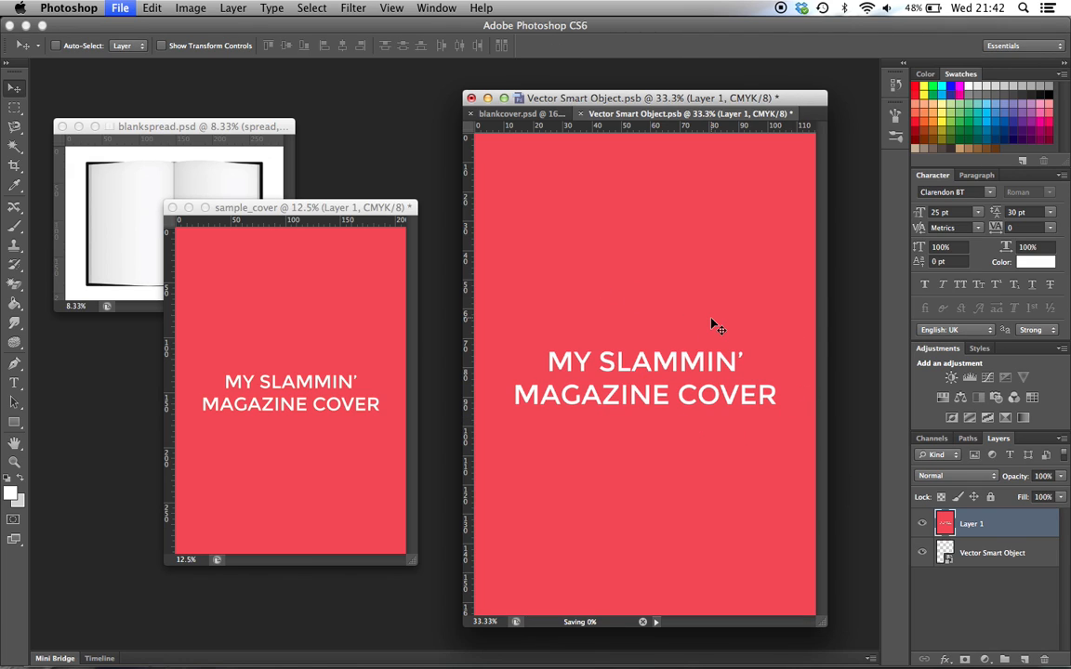
left_click(513, 114)
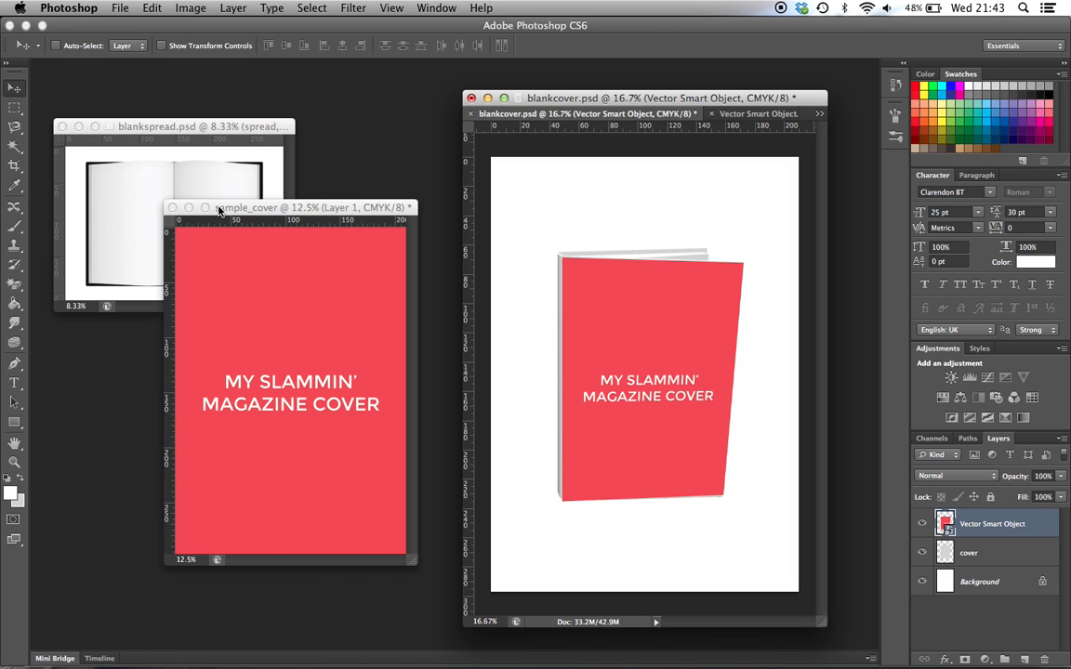
left_click(173, 208)
left_click(173, 208)
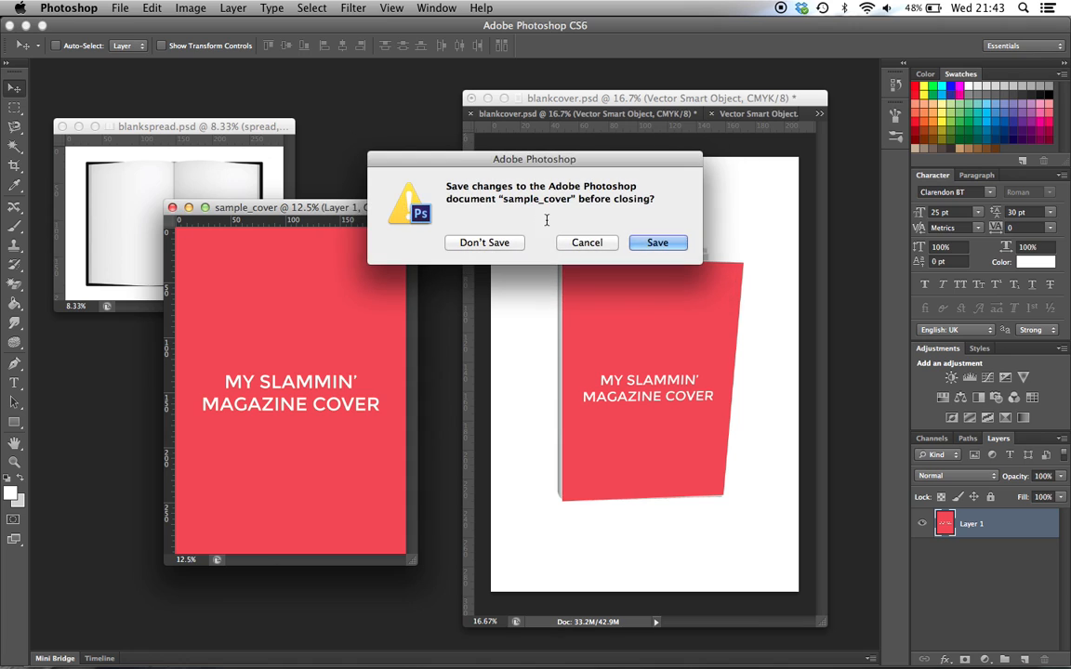
left_click(497, 246)
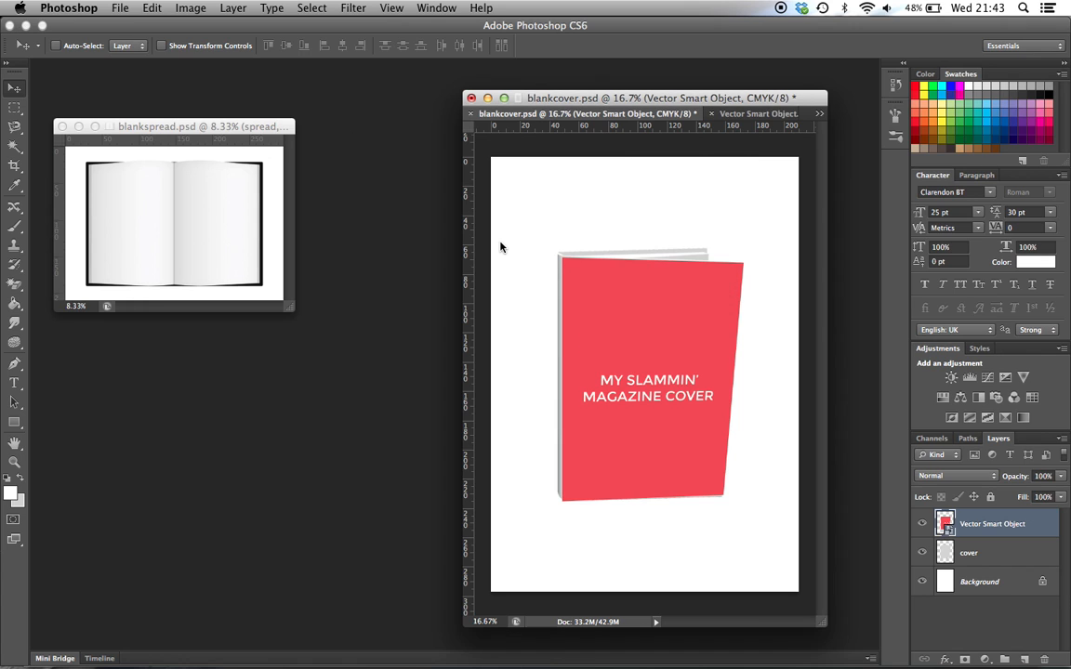
Zoom blankspread.psd in to 16.67% and minimise the blankcover.psd window to clear the workspace
left_click(212, 125)
key("super+equal")
key("super+equal")
key("super+equal")
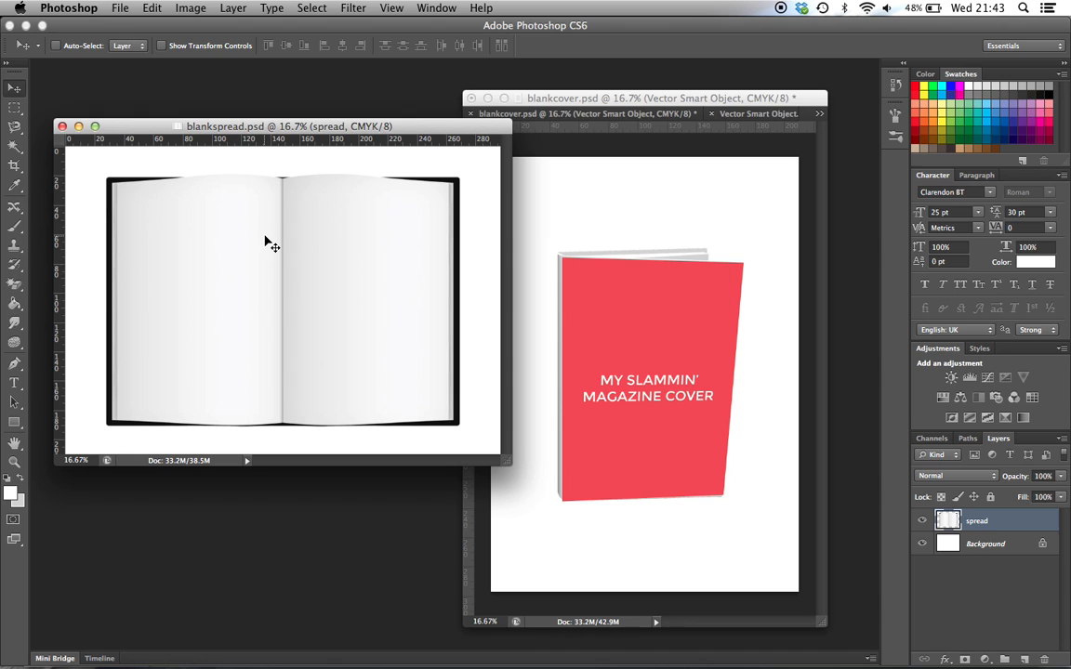
left_click(609, 100)
left_click(487, 99)
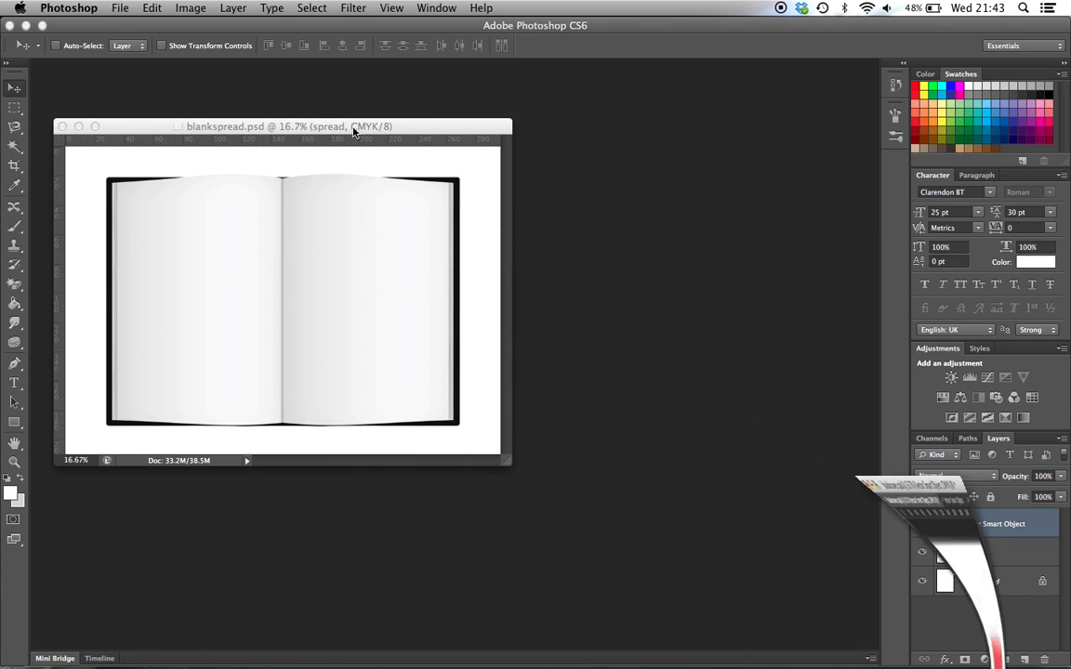
left_click_drag(297, 121, 393, 126)
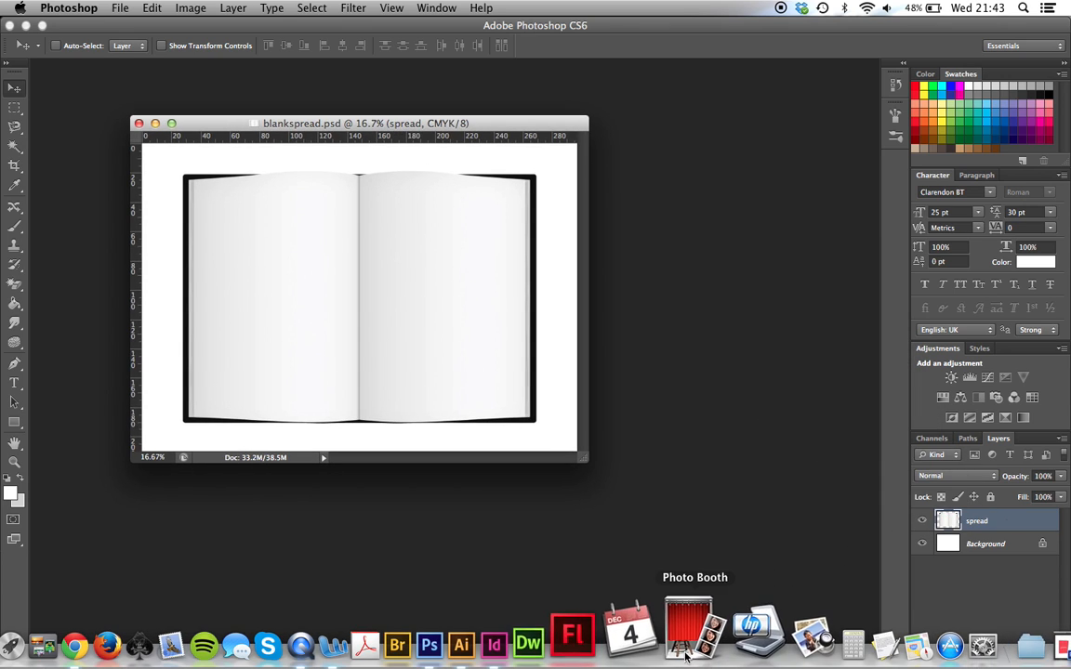
Copy the whole grid from Illustrator and paste it into blankspread.psd in Photoshop as a Smart Object
left_click(533, 642)
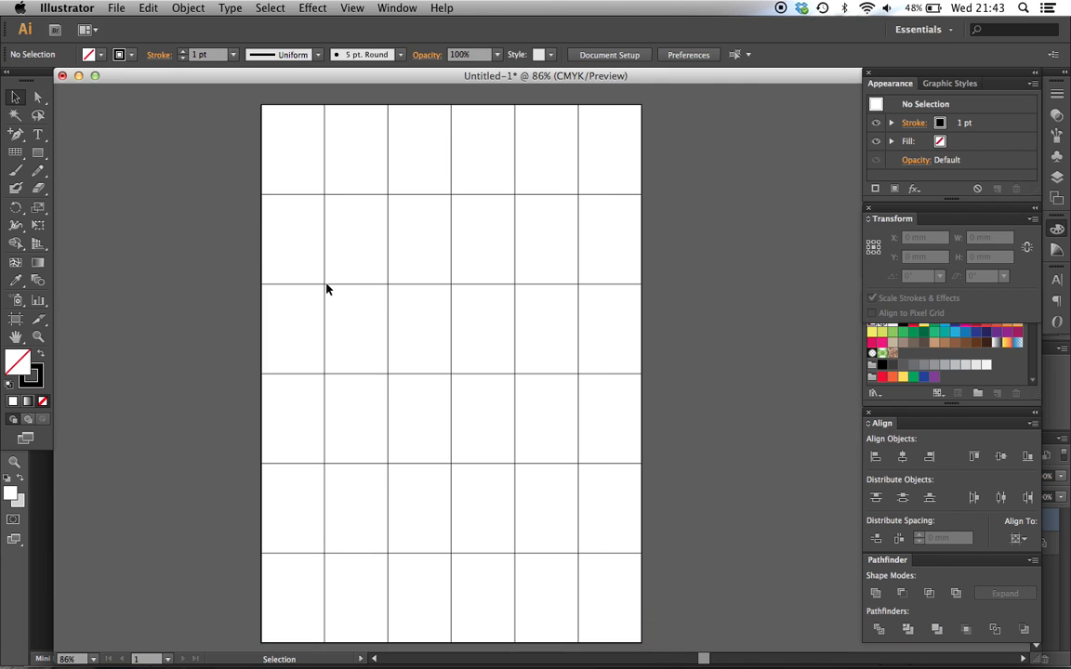
key("super+a")
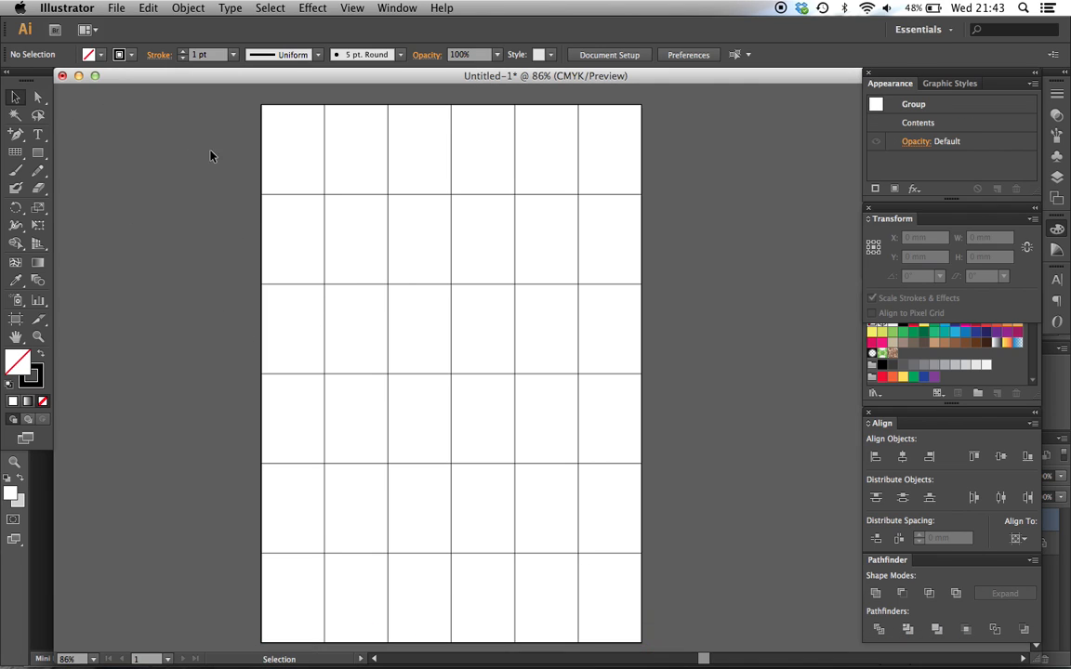
left_click_drag(216, 183, 392, 301)
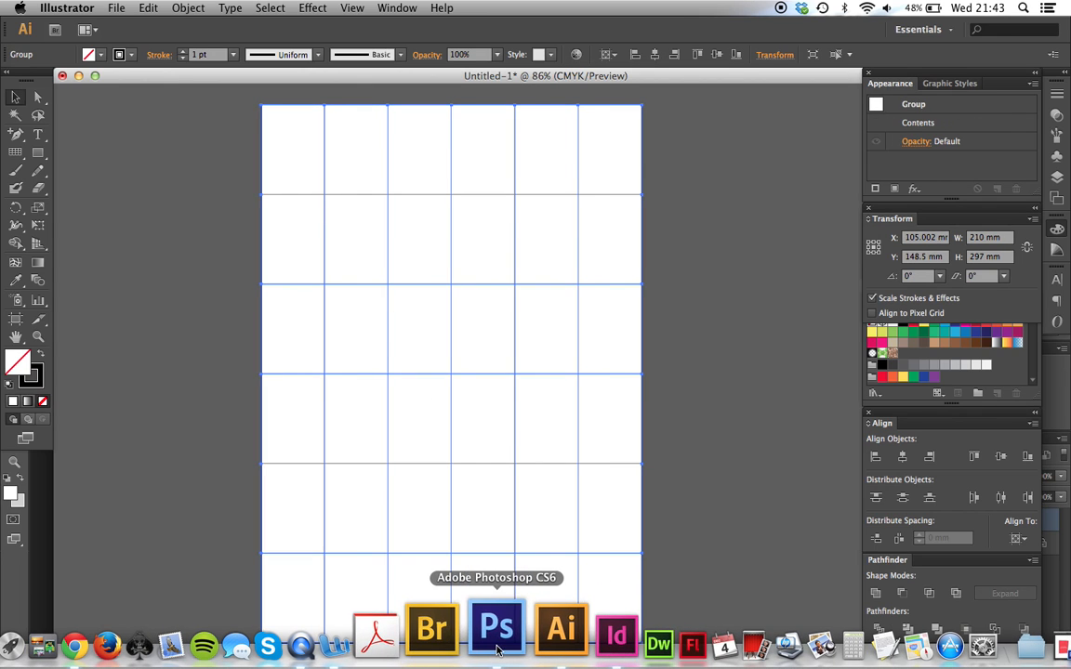
left_click(497, 649)
key("super+v")
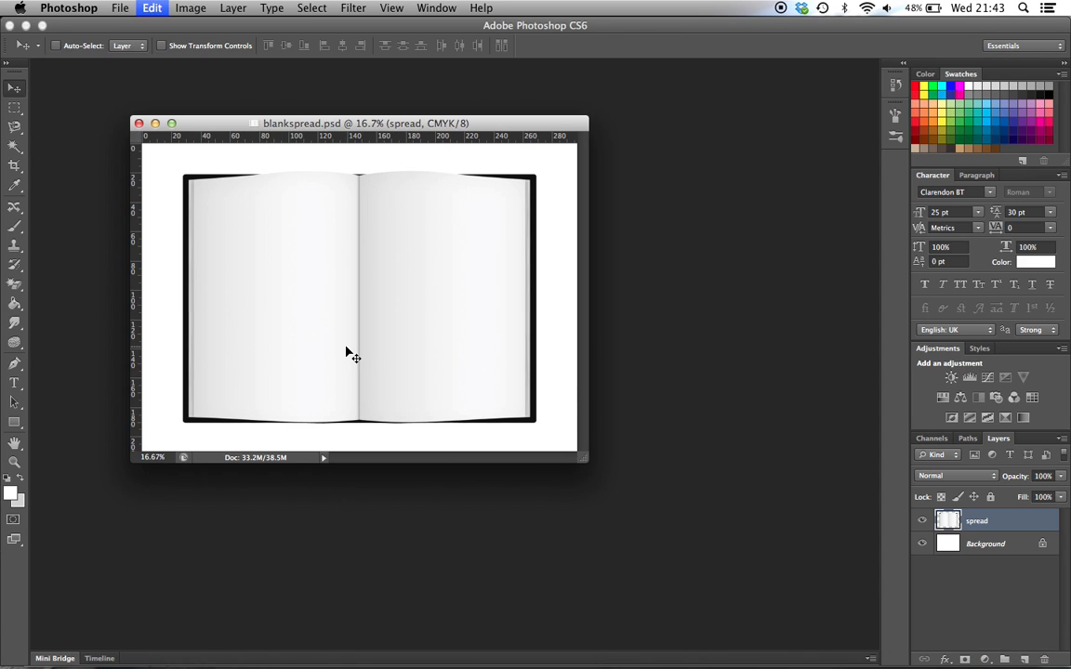
key("Return")
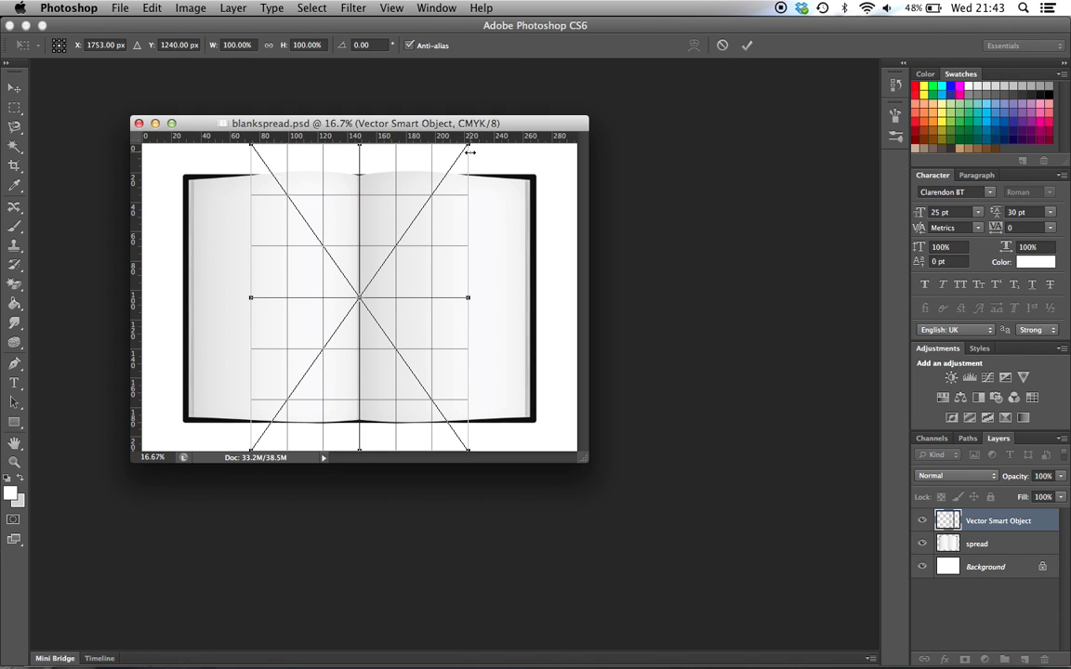
Scale the pasted grid to about 78.6% so that it covers the spread's left page, and convert it to a Smart Object
left_click_drag(469, 148, 332, 188)
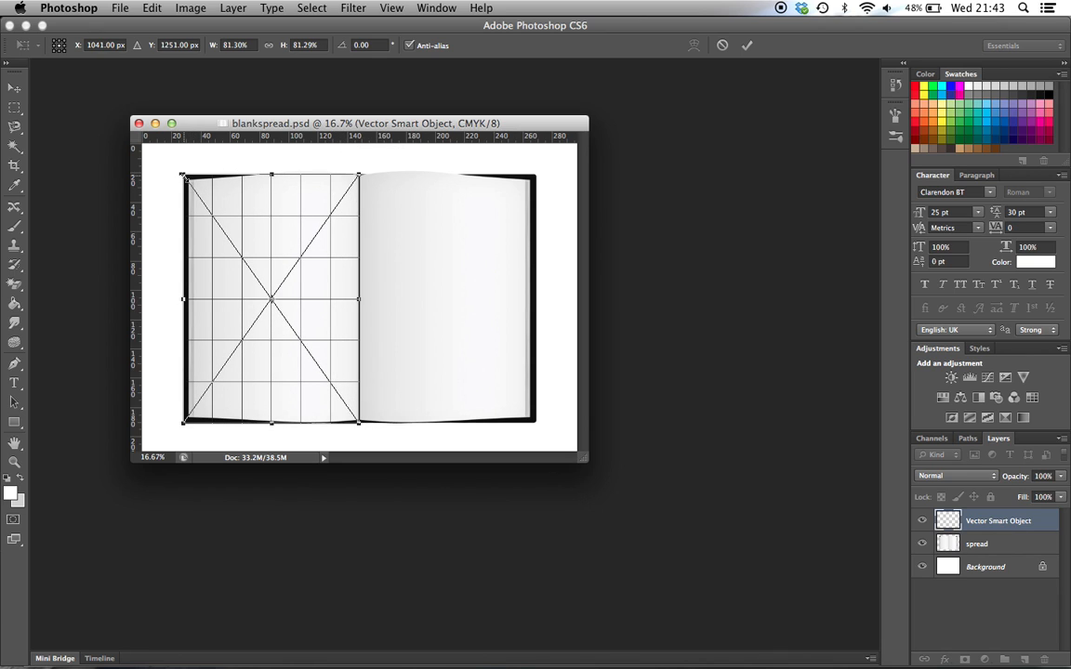
left_click_drag(182, 175, 186, 178)
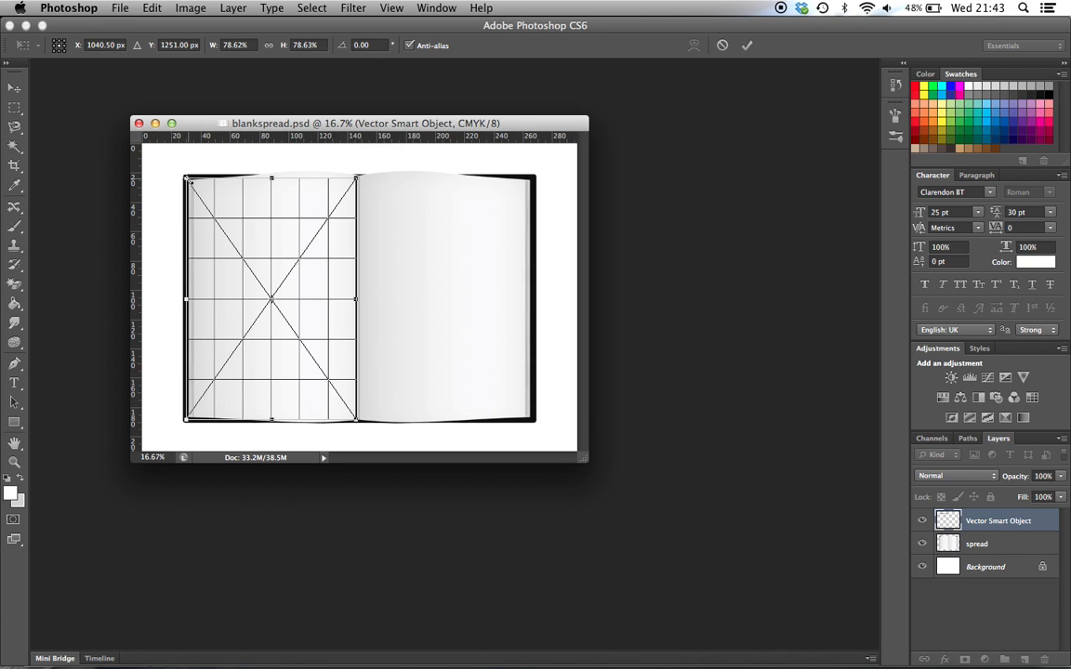
key("Return")
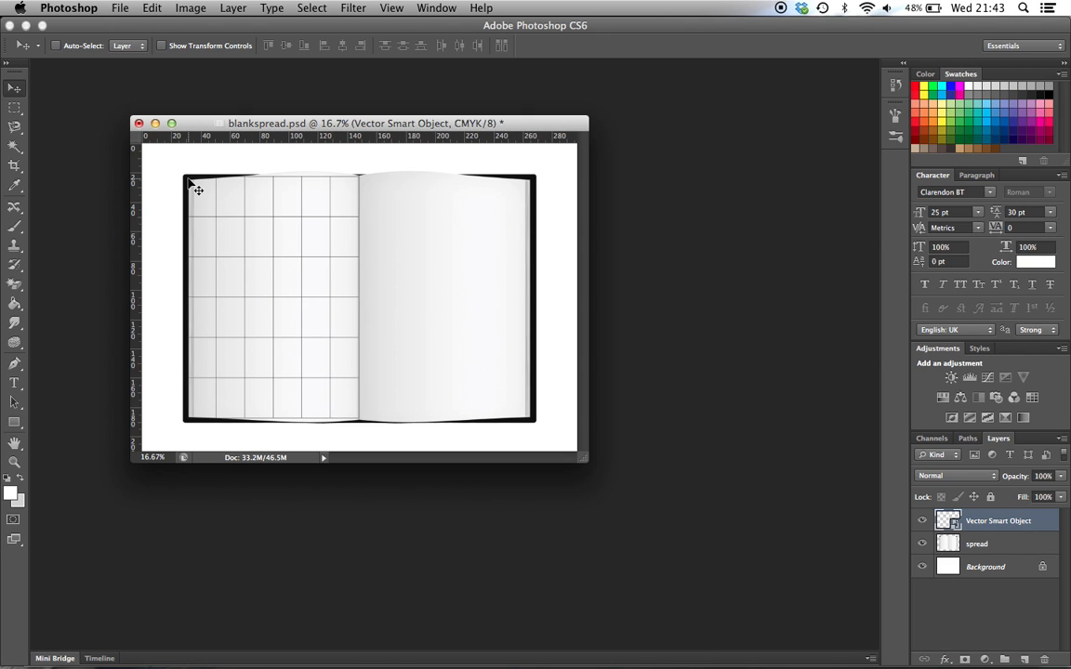
right_click(986, 526)
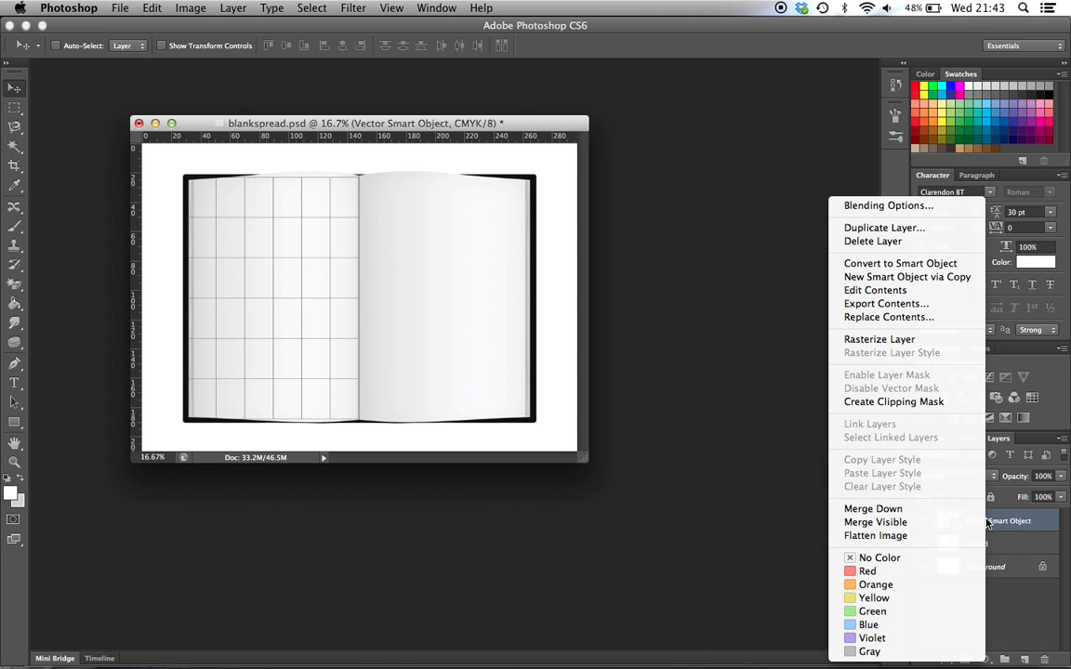
left_click(897, 264)
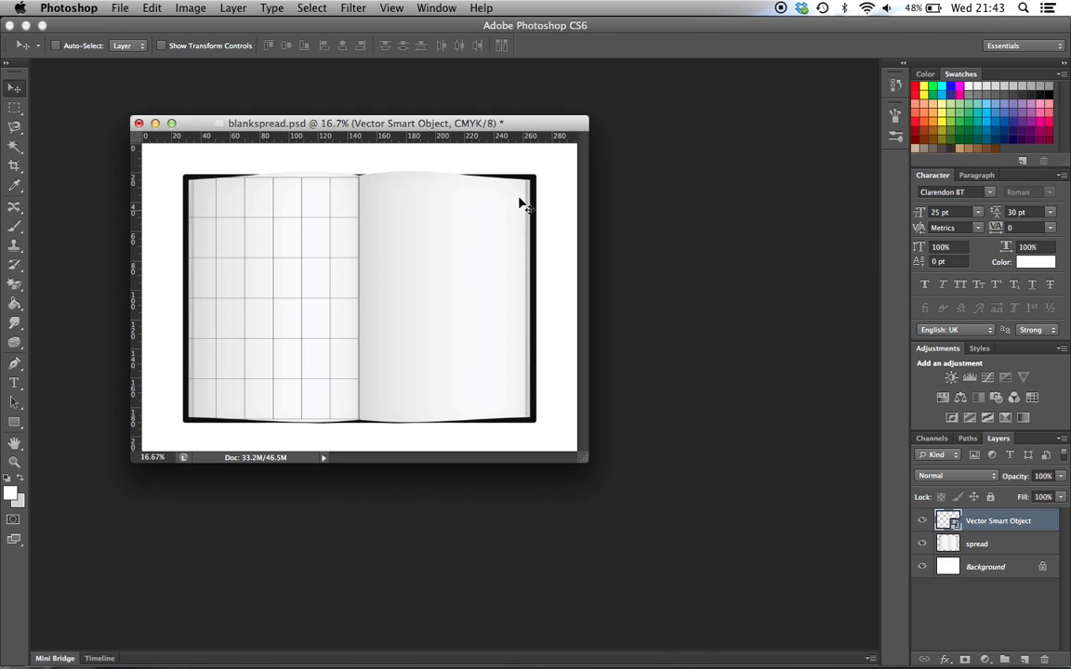
Warp the grid Smart Object so its top edge and top-left corner follow the curved top of the left page
left_click(152, 9)
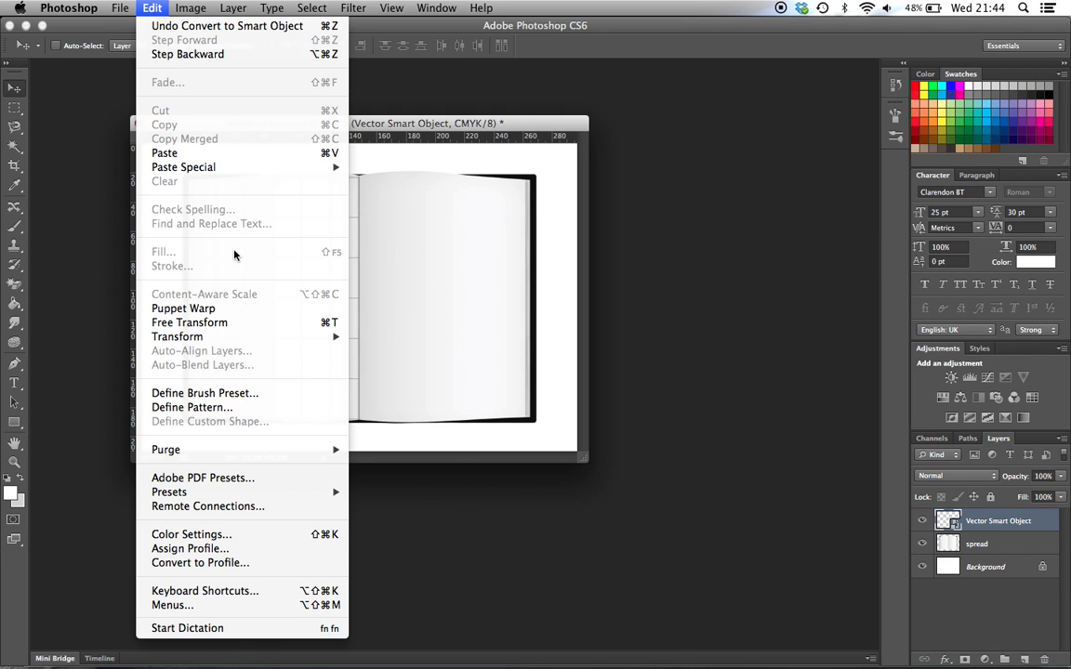
mouse_move(243, 336)
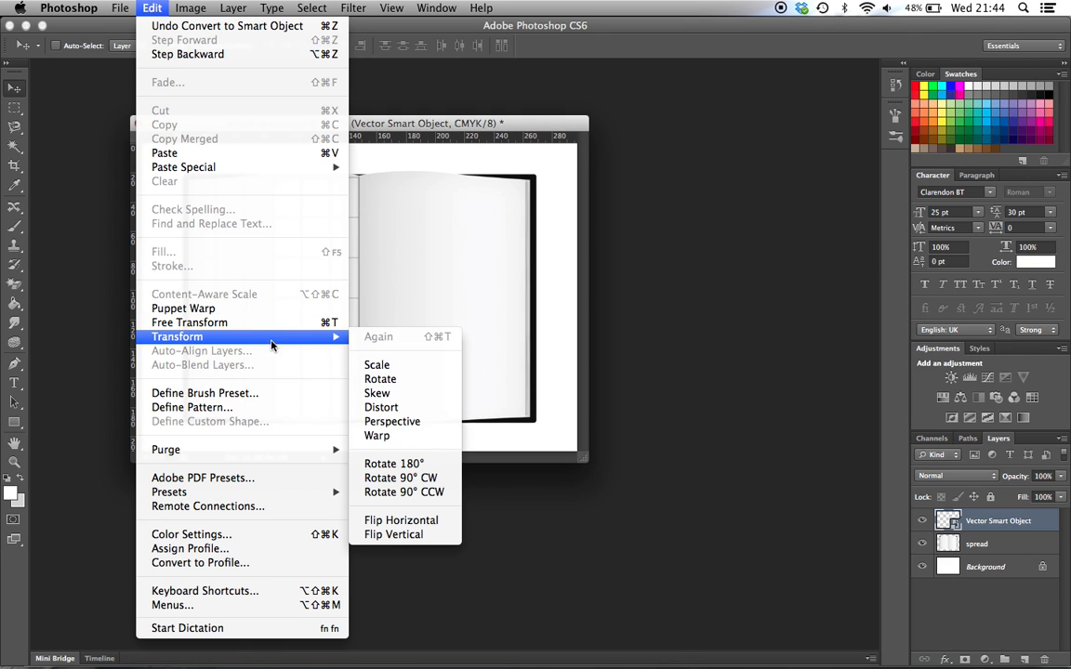
left_click(398, 435)
key("super+equal")
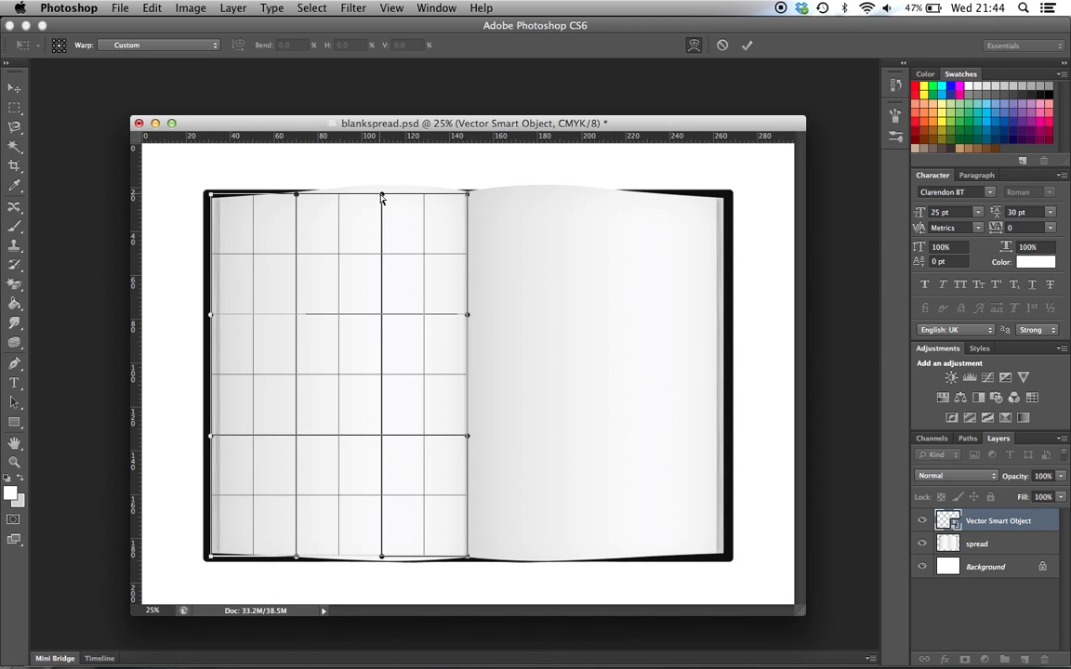
left_click_drag(384, 198, 384, 178)
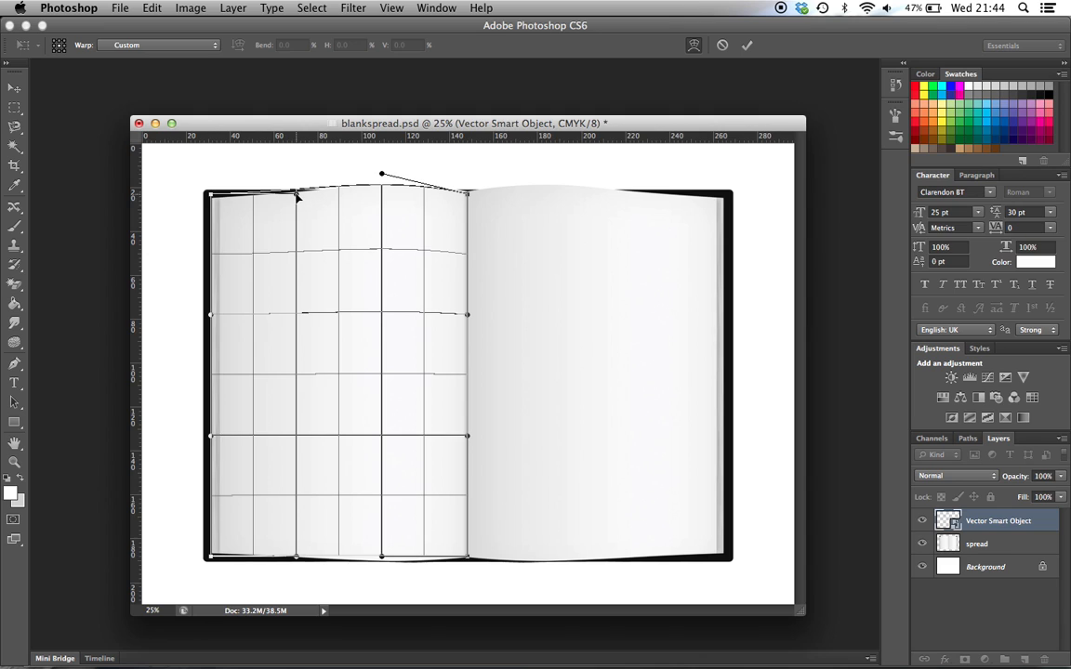
left_click_drag(296, 197, 299, 207)
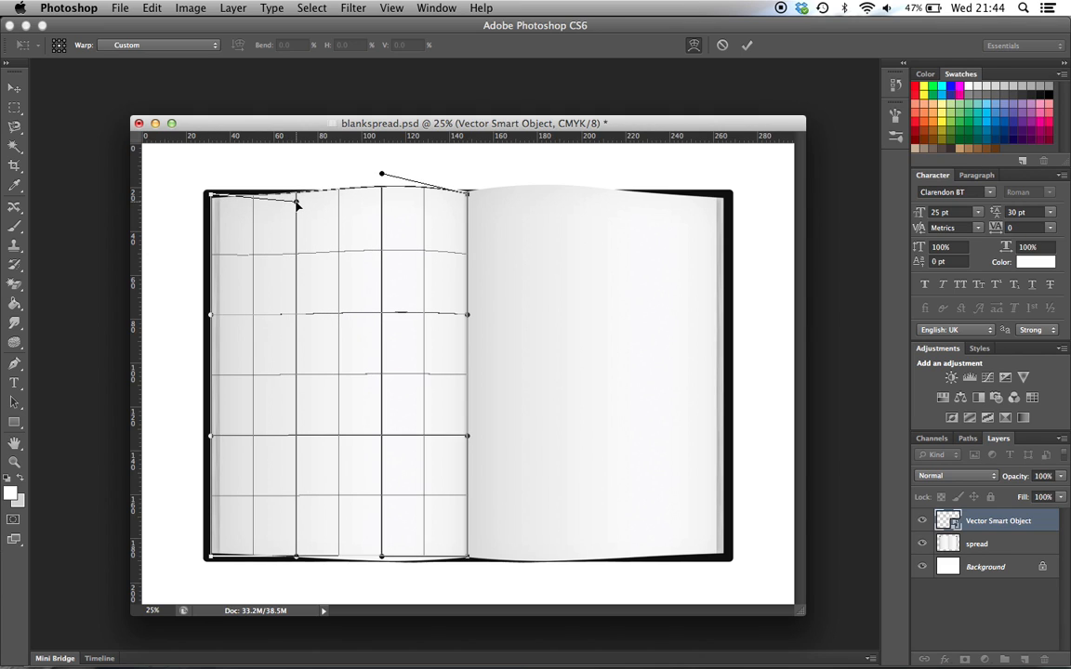
left_click_drag(213, 197, 218, 200)
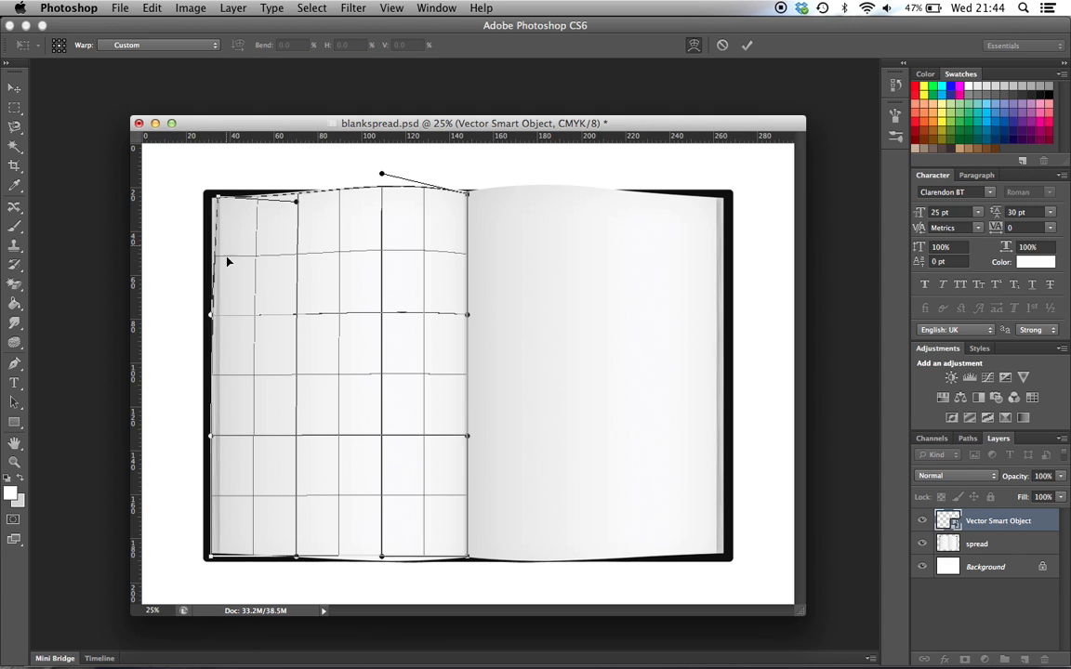
Align the warped grid's left edge with the page's outer edge, curve its bottom edge along the page bottom, and apply the warp
left_click_drag(213, 319, 217, 321)
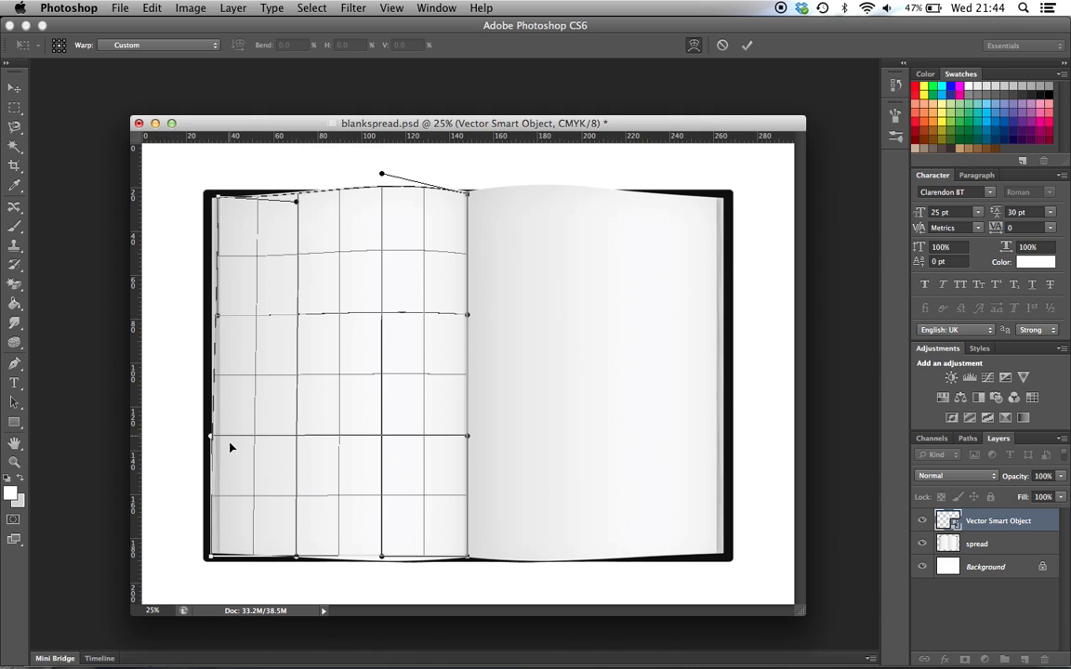
left_click_drag(212, 442, 220, 443)
left_click_drag(211, 562, 219, 557)
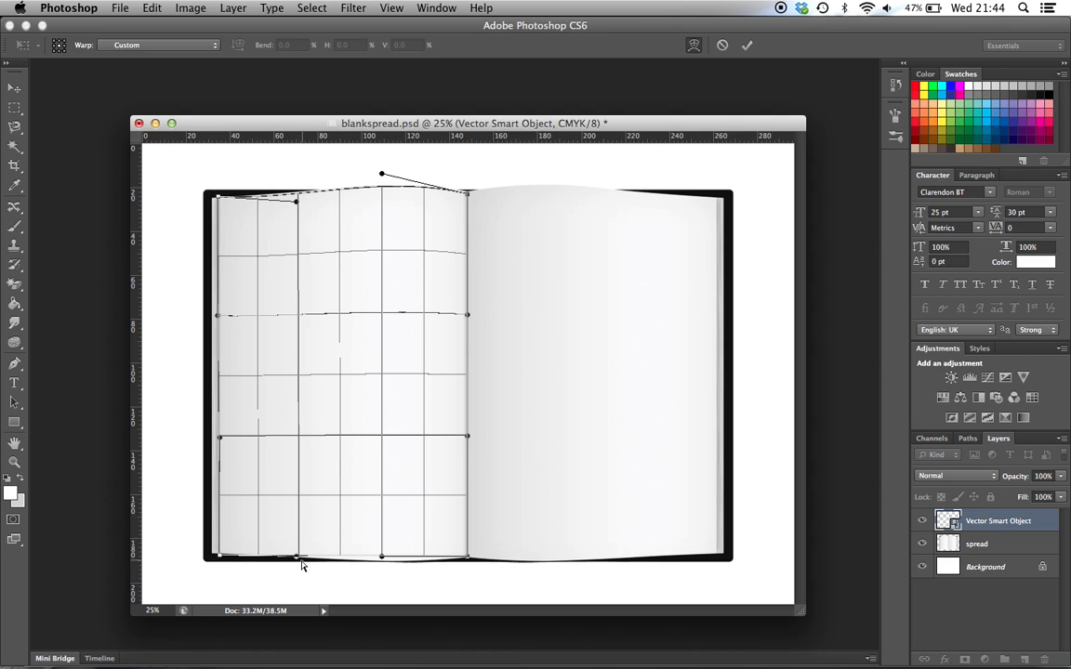
mouse_move(297, 562)
left_mouse_down()
mouse_move(298, 579)
mouse_move(299, 559)
left_mouse_up()
left_click_drag(383, 561, 385, 571)
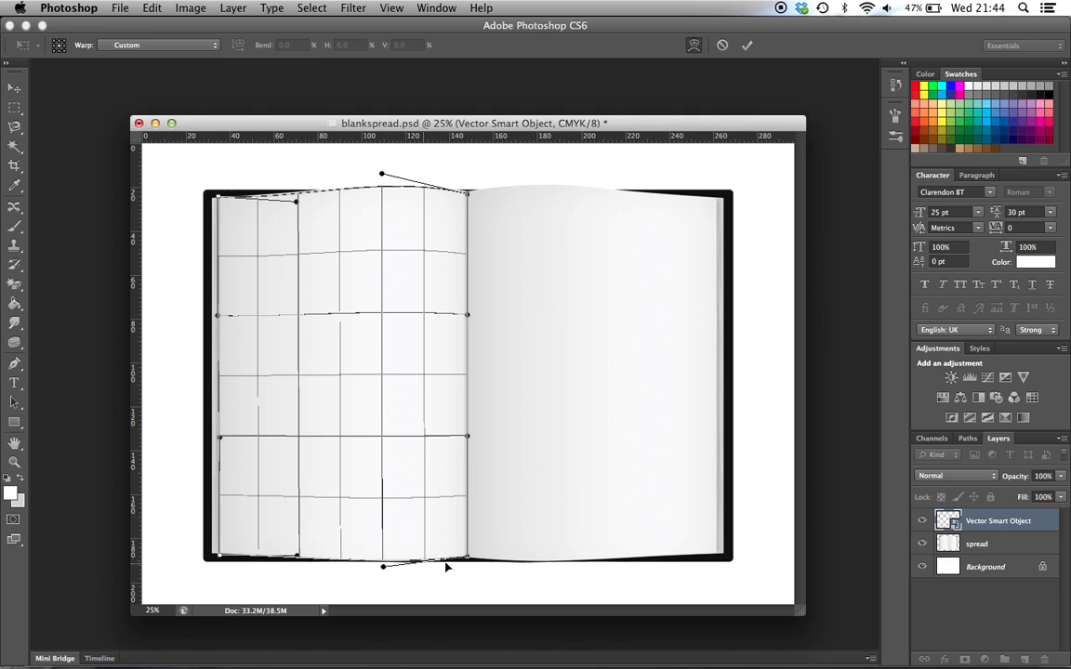
key("Return")
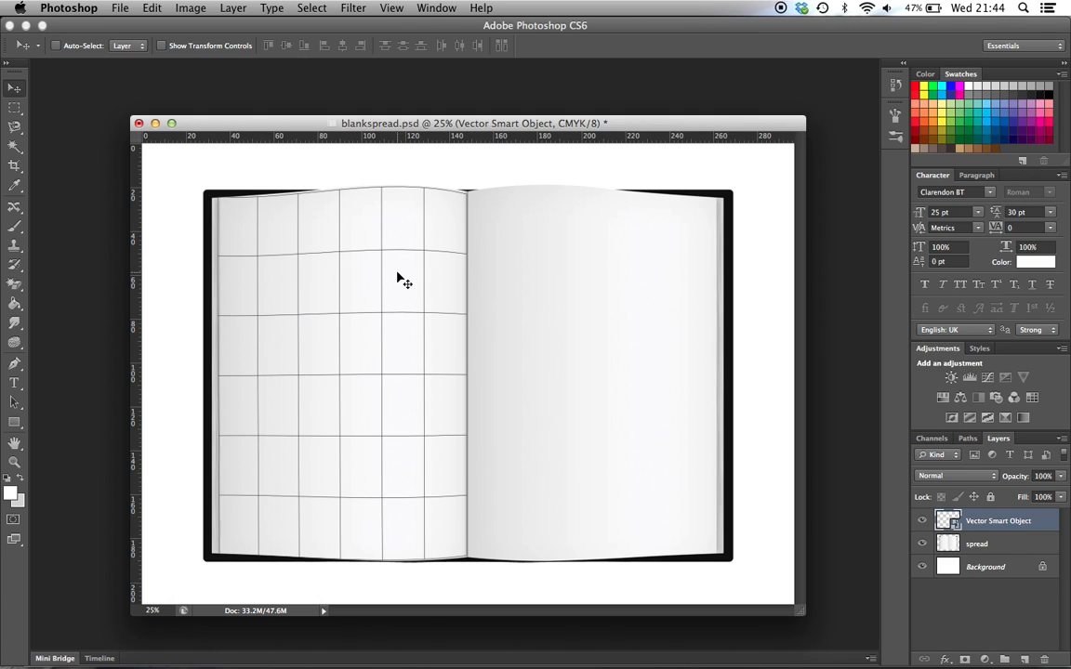
key("super+minus")
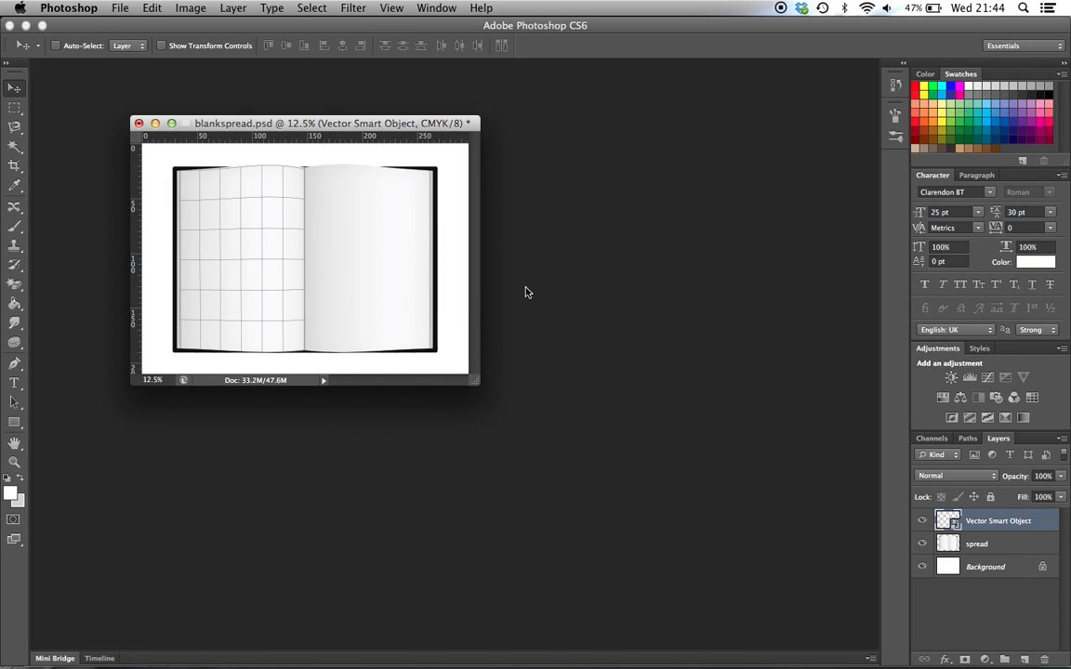
key("super+o")
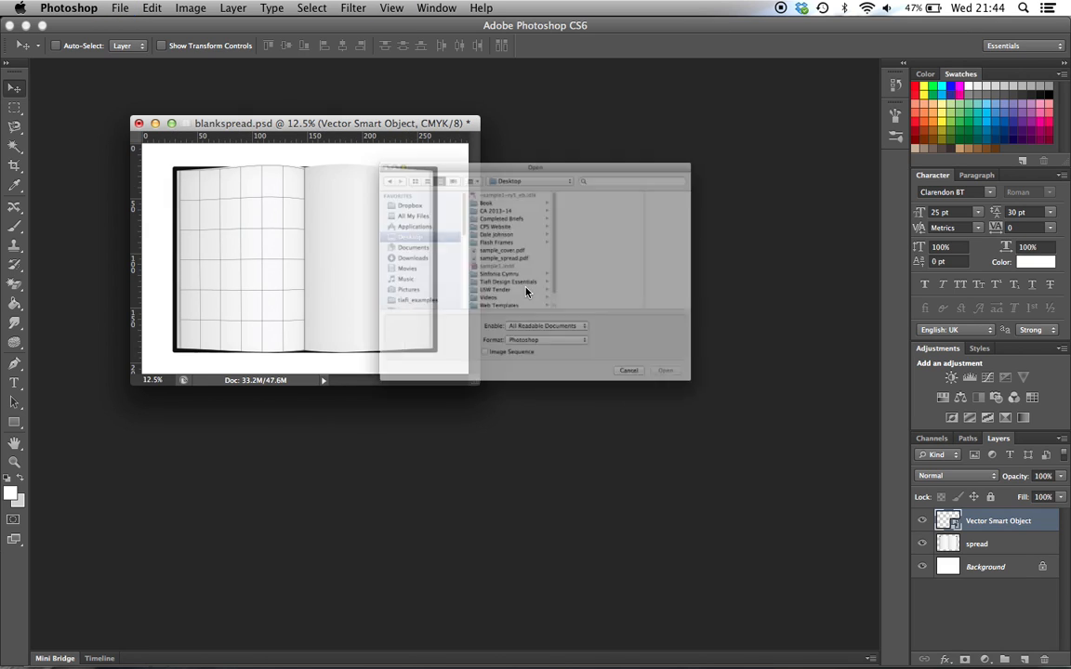
left_click(483, 250)
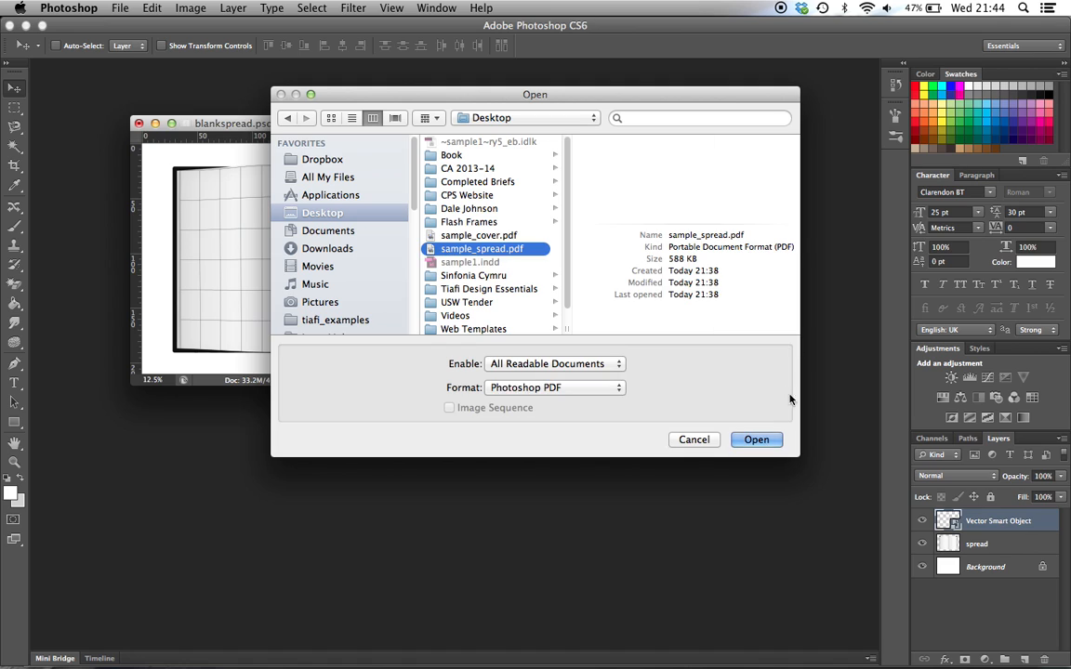
left_click(755, 440)
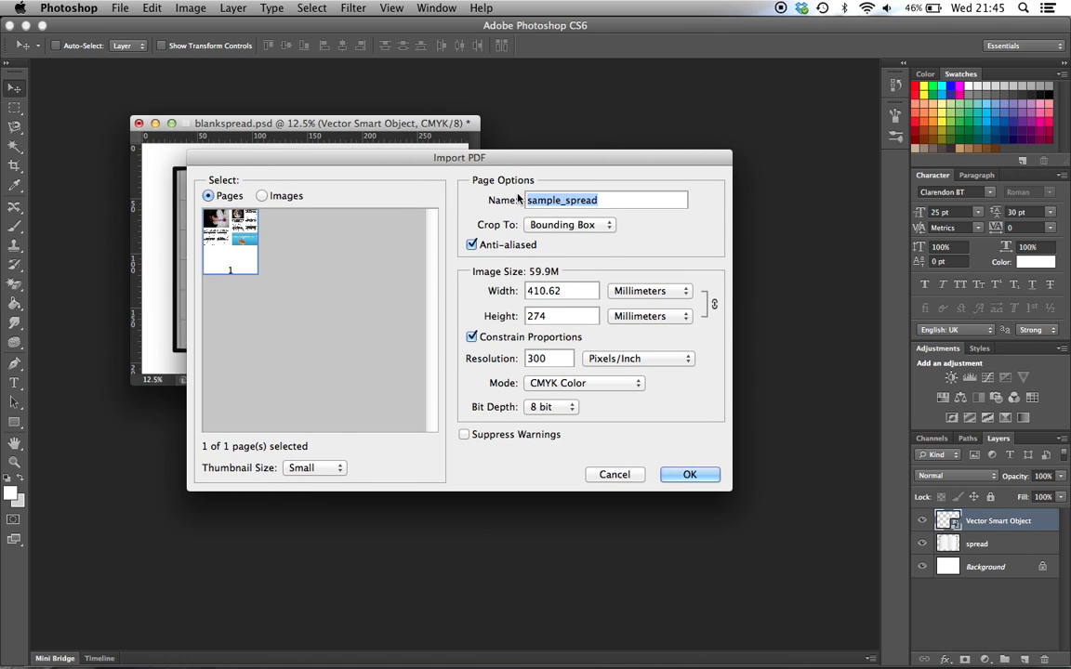
left_click_drag(433, 159, 387, 112)
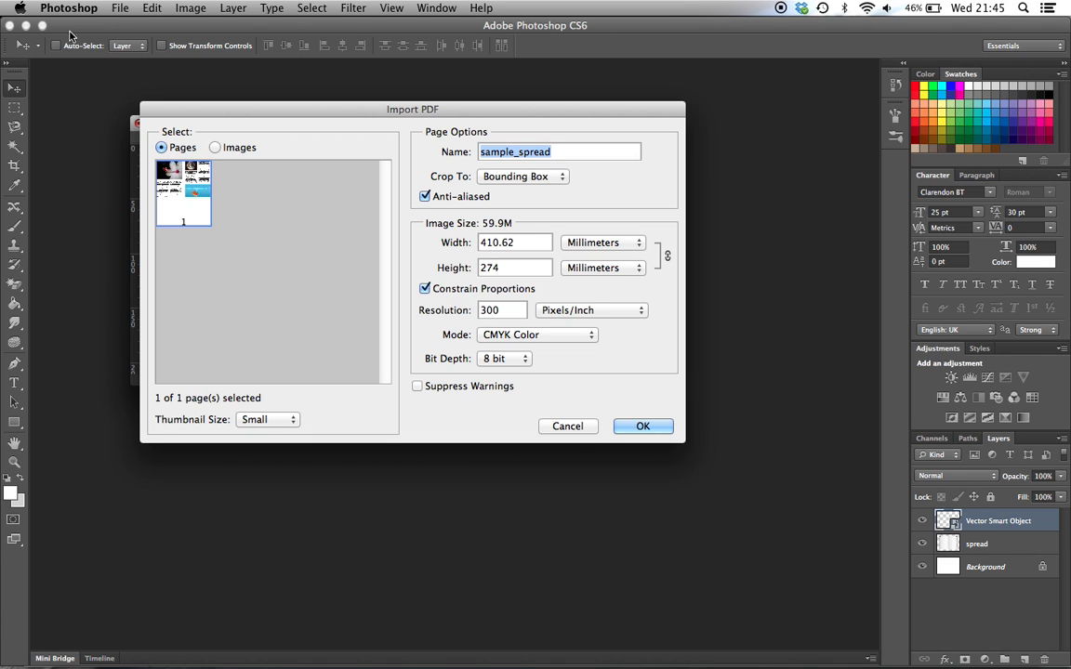
left_click_drag(244, 107, 348, 83)
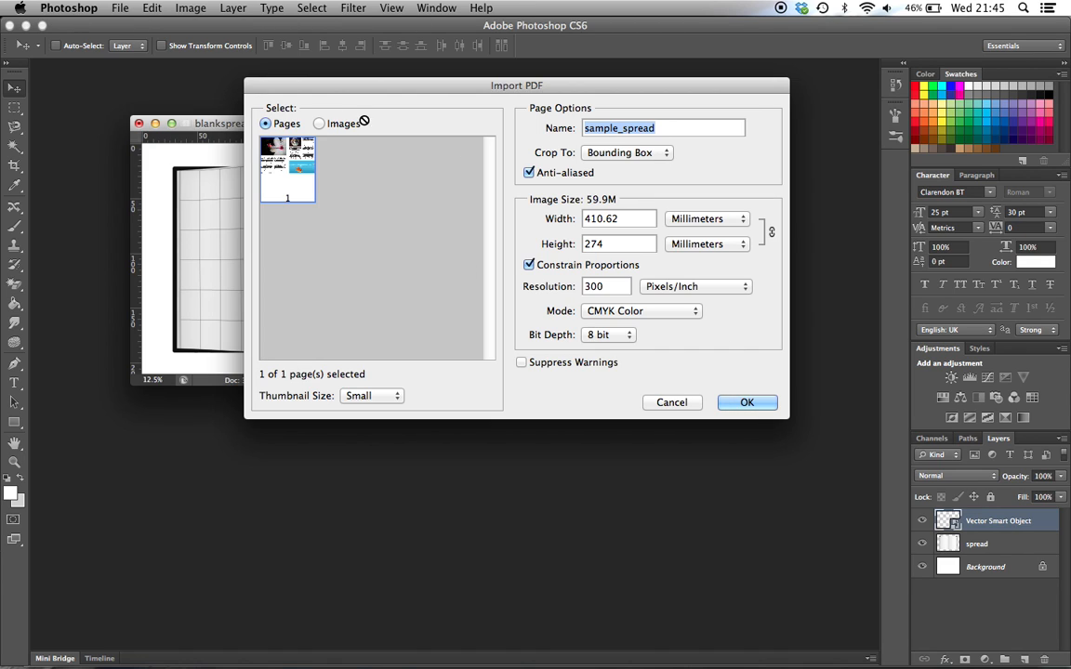
key("Escape")
left_click(74, 9)
left_click(214, 102)
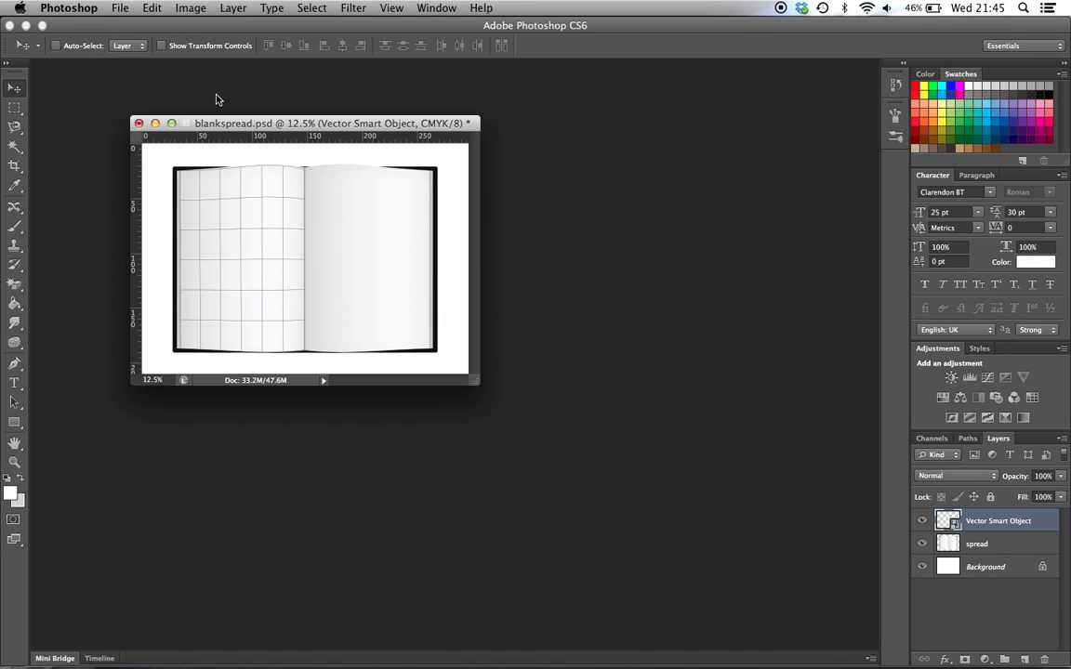
key("ctrl+Up")
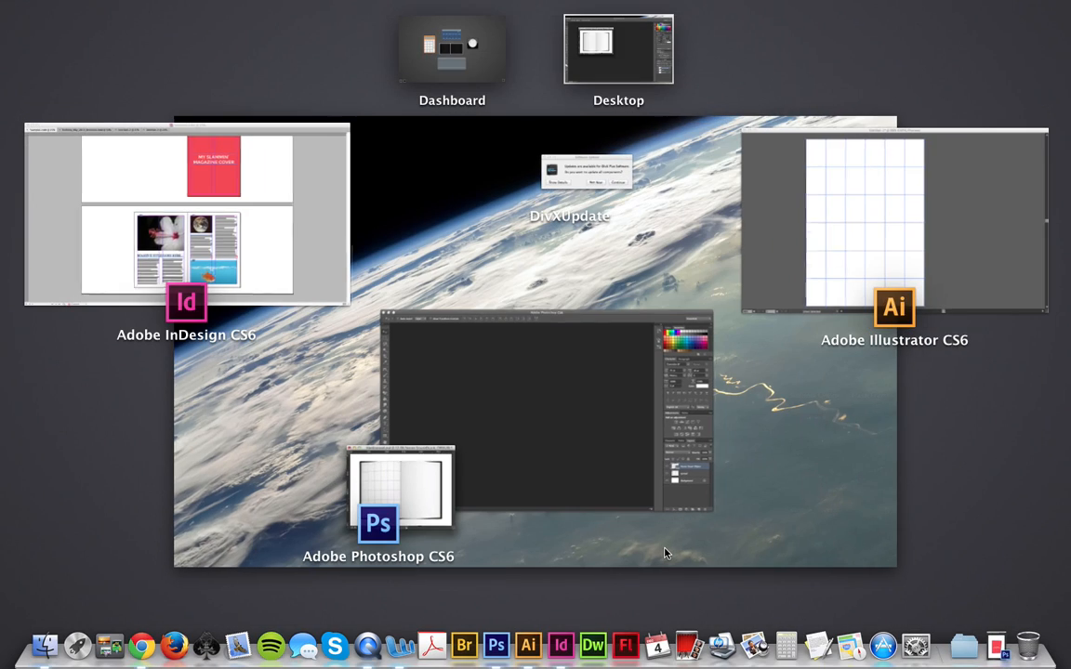
left_click(601, 443)
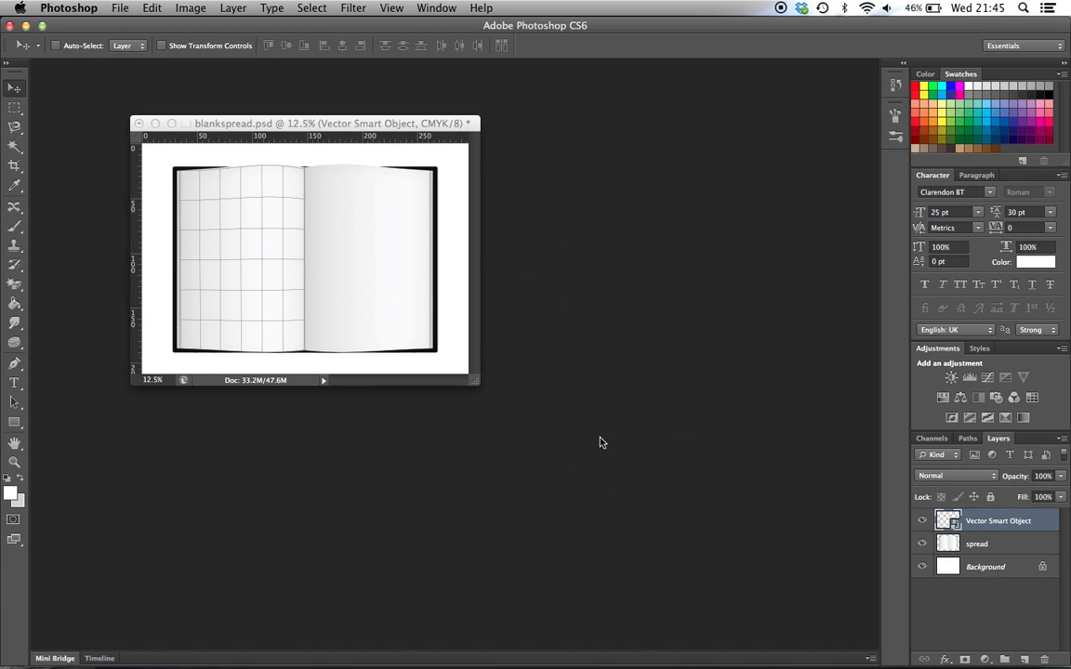
Open sample_spread.pdf from the Desktop at 300 pixels/inch in CMYK Color, and float it in its own window beside blankspread.psd
left_click(119, 9)
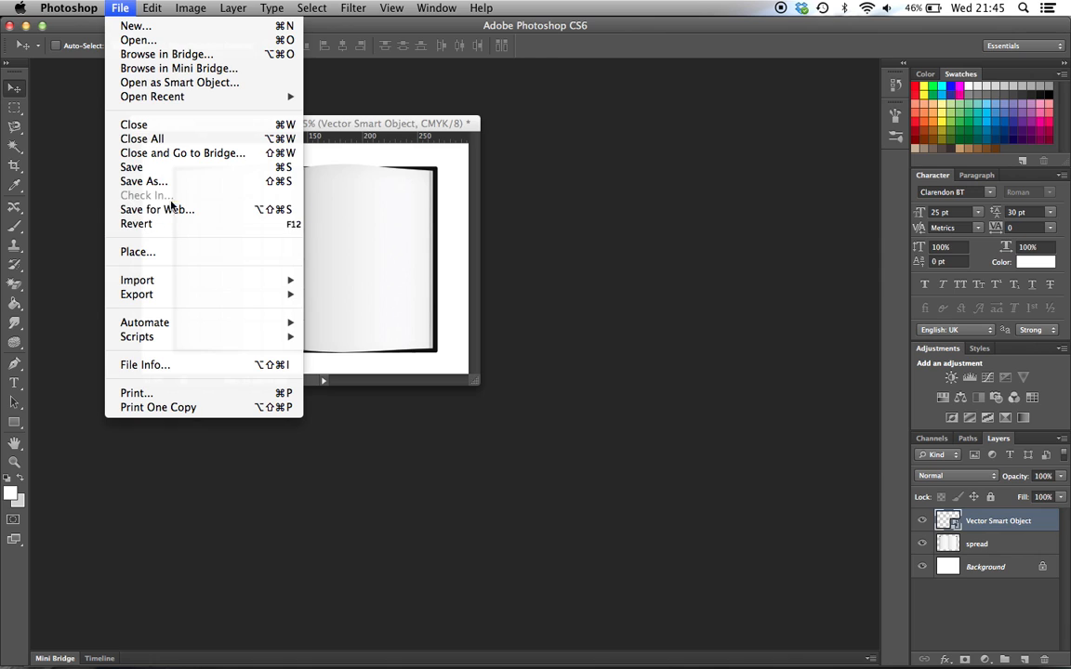
left_click(138, 40)
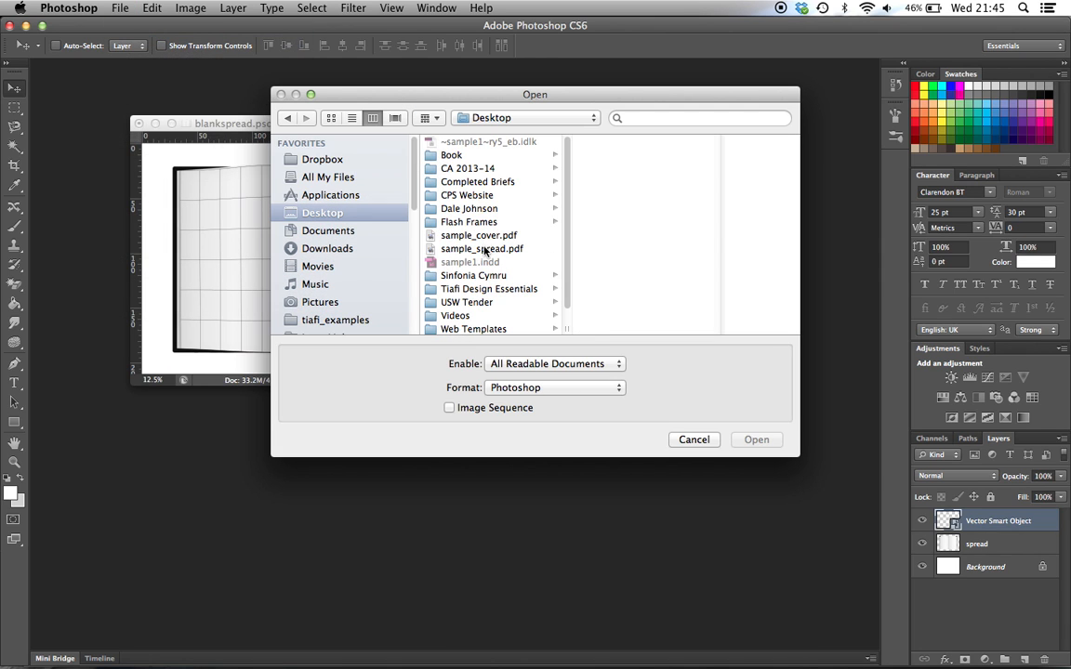
left_click(483, 250)
left_click(756, 440)
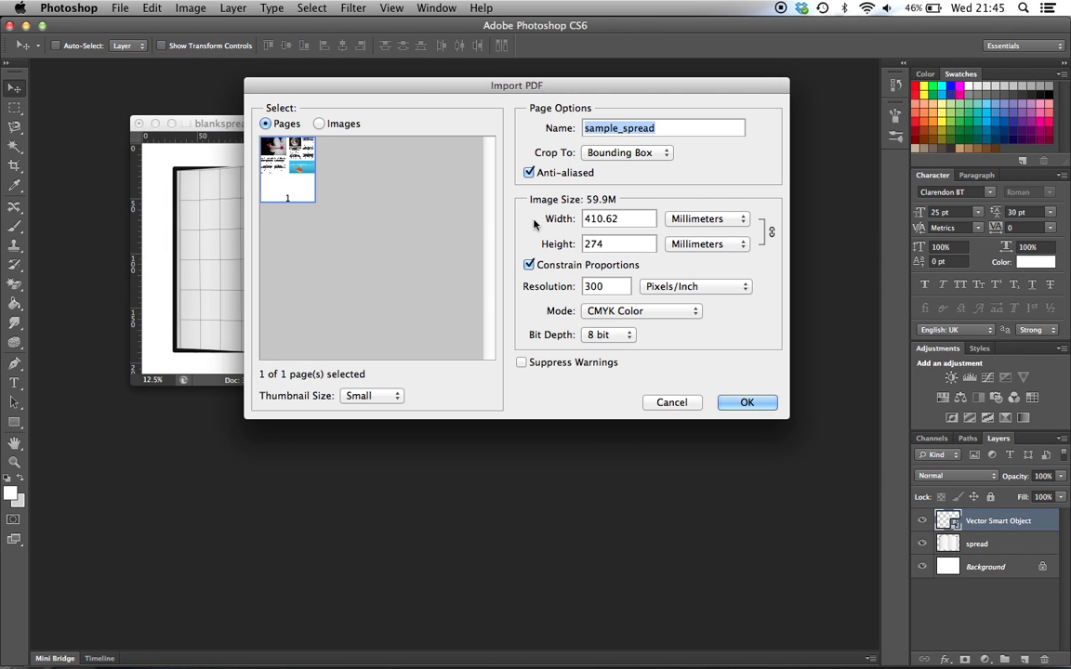
left_click(742, 403)
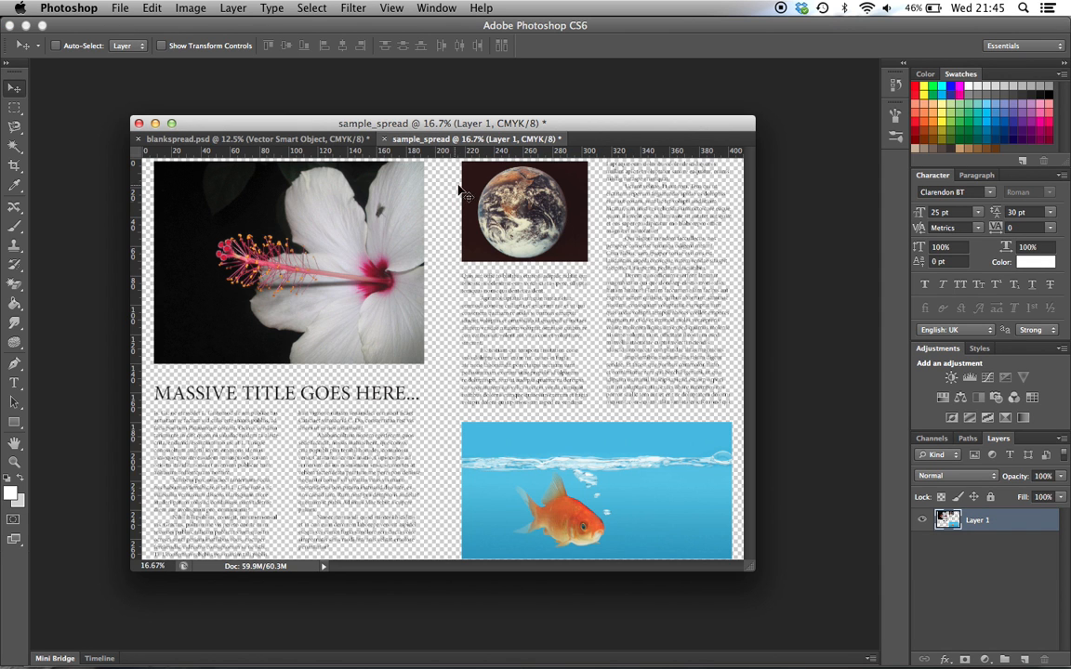
mouse_move(418, 124)
left_mouse_down()
mouse_move(336, 87)
mouse_move(423, 158)
mouse_move(420, 136)
left_mouse_up()
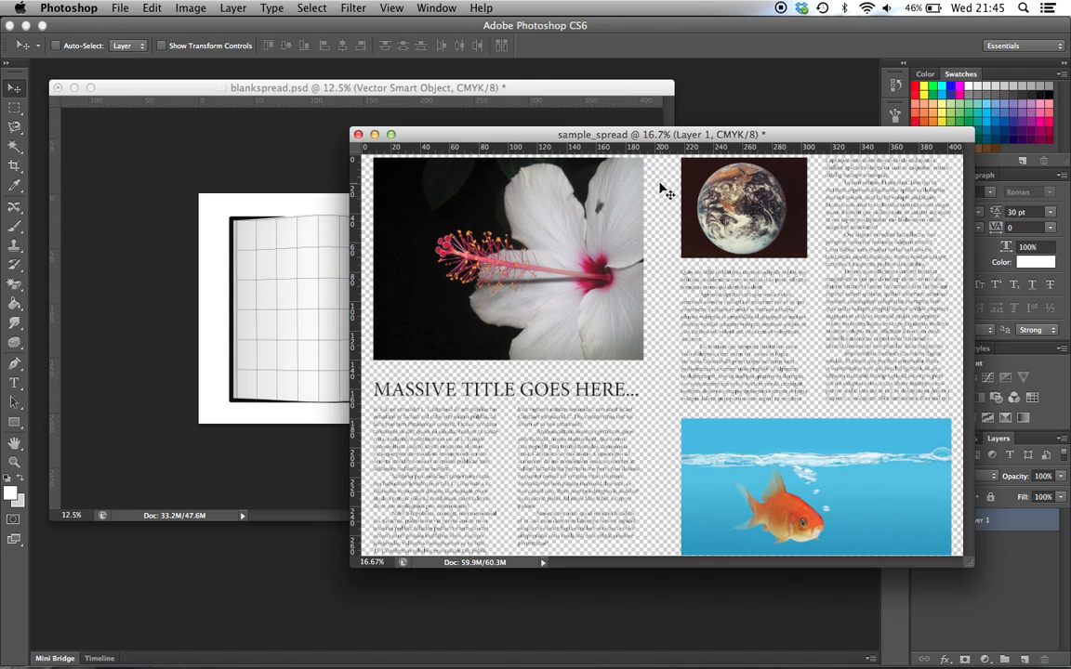
left_click_drag(646, 138, 505, 137)
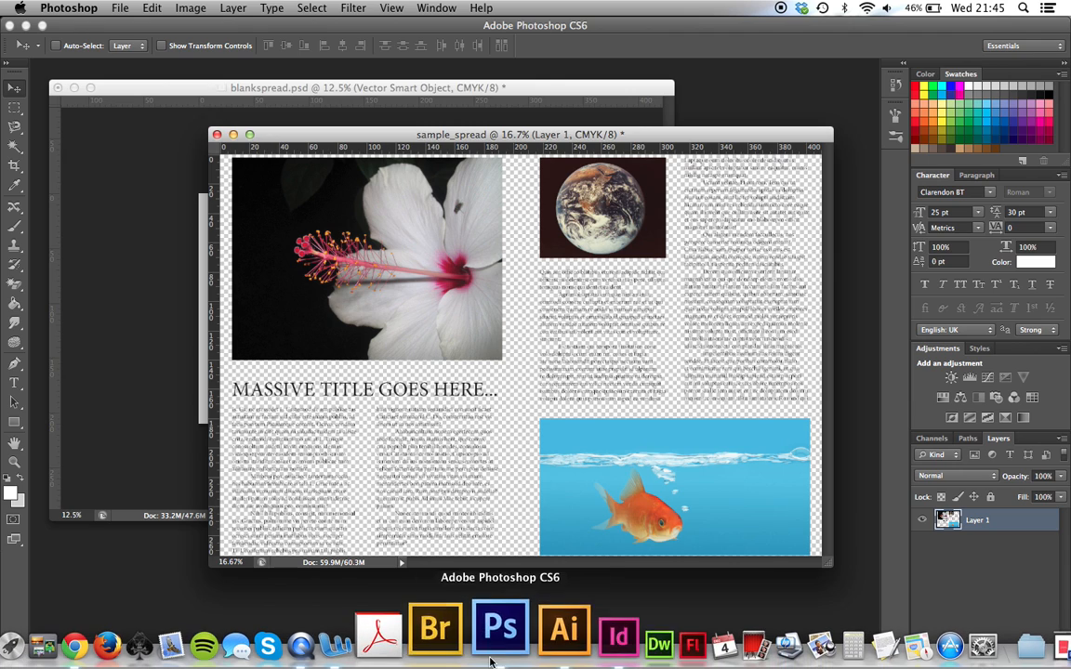
Switch to InDesign to examine the magazine spread's page layout and edges at 50% zoom, and return to Photoshop
left_click(567, 642)
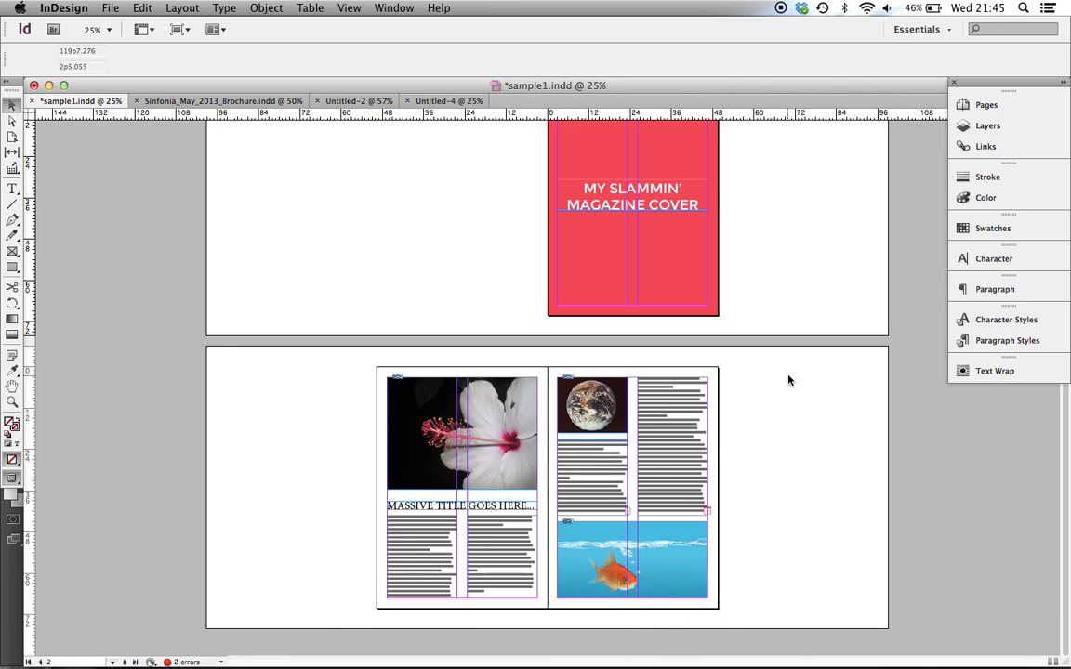
key("super+equal")
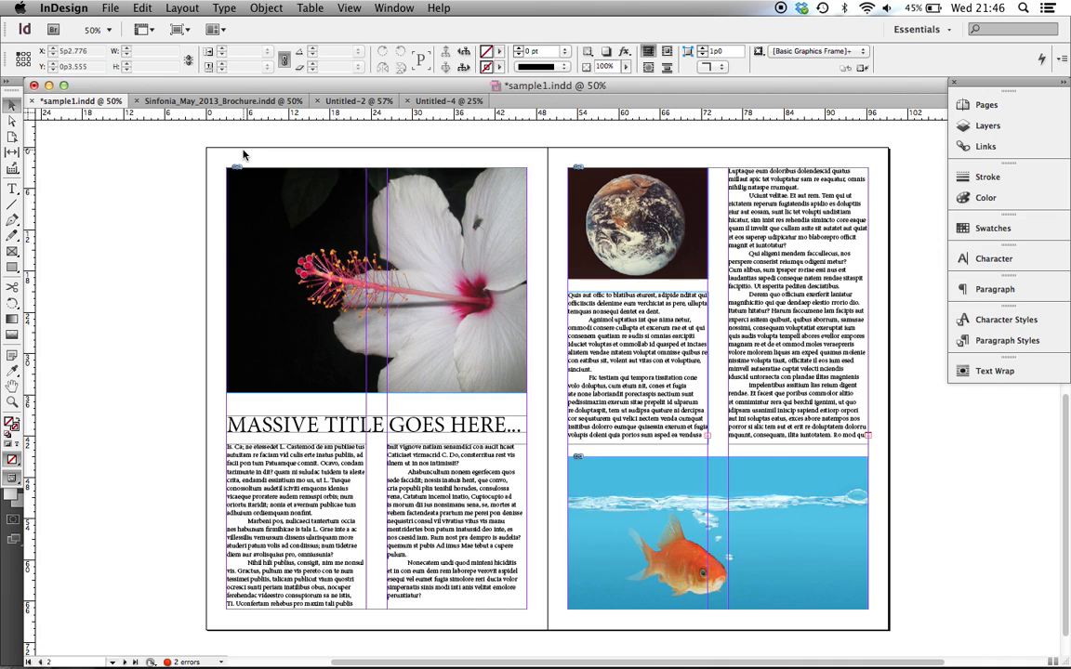
mouse_move(442, 654)
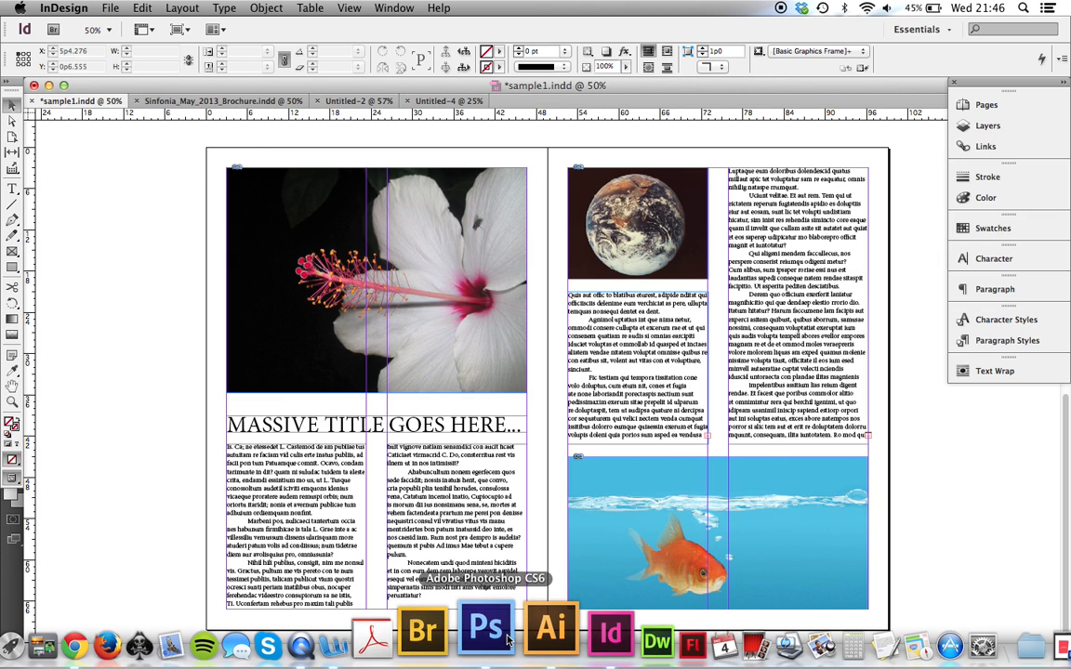
left_click(502, 639)
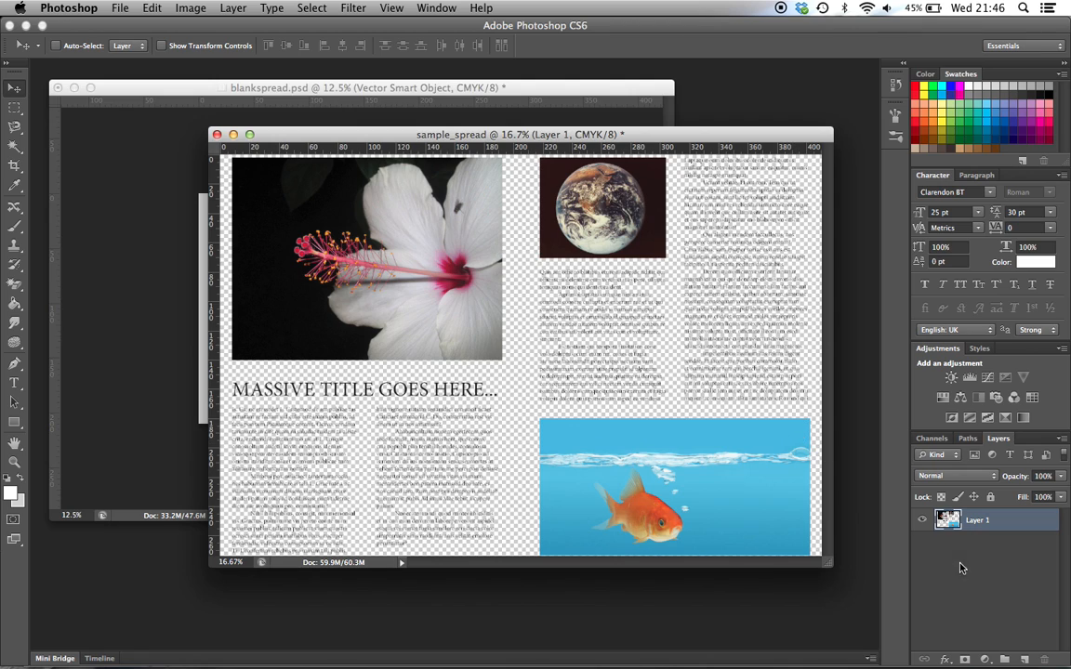
Add a new layer filled with white to sample_spread, place it beneath the spread artwork, and reselect the artwork layer
key("super+shift+n")
key("Return")
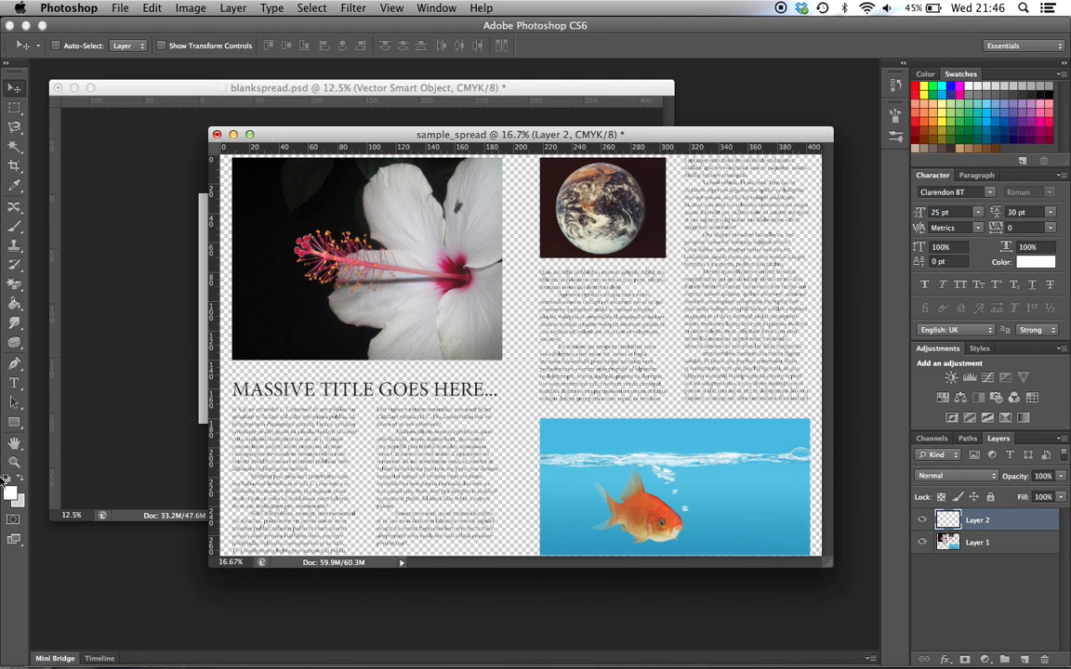
left_click(14, 305)
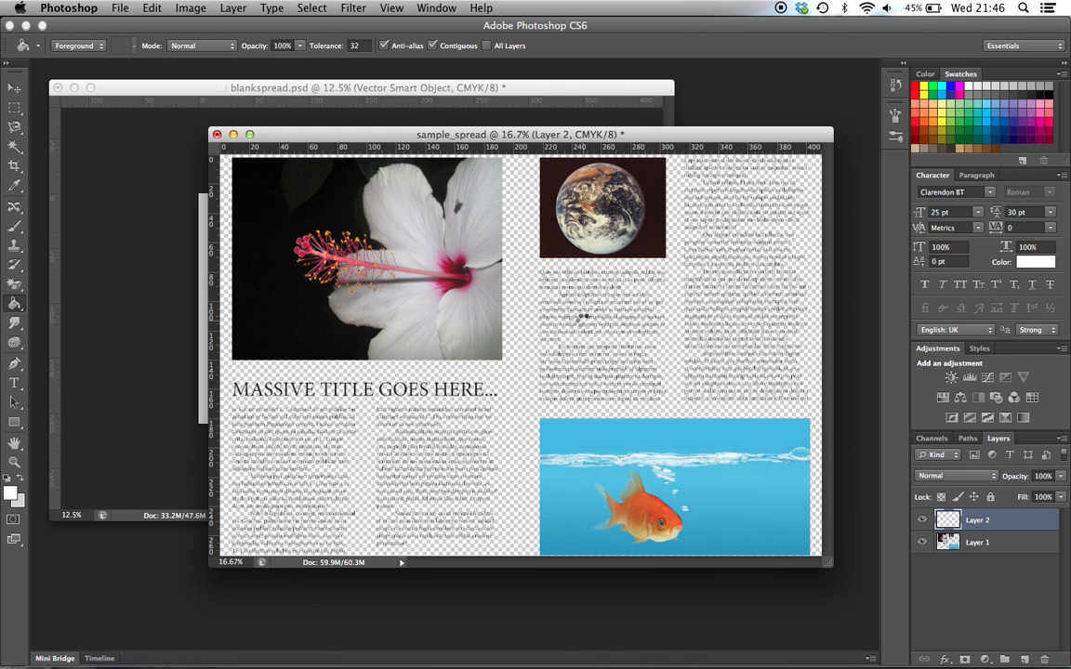
left_click(586, 327)
left_click_drag(1014, 527, 1012, 550)
left_click(1008, 521)
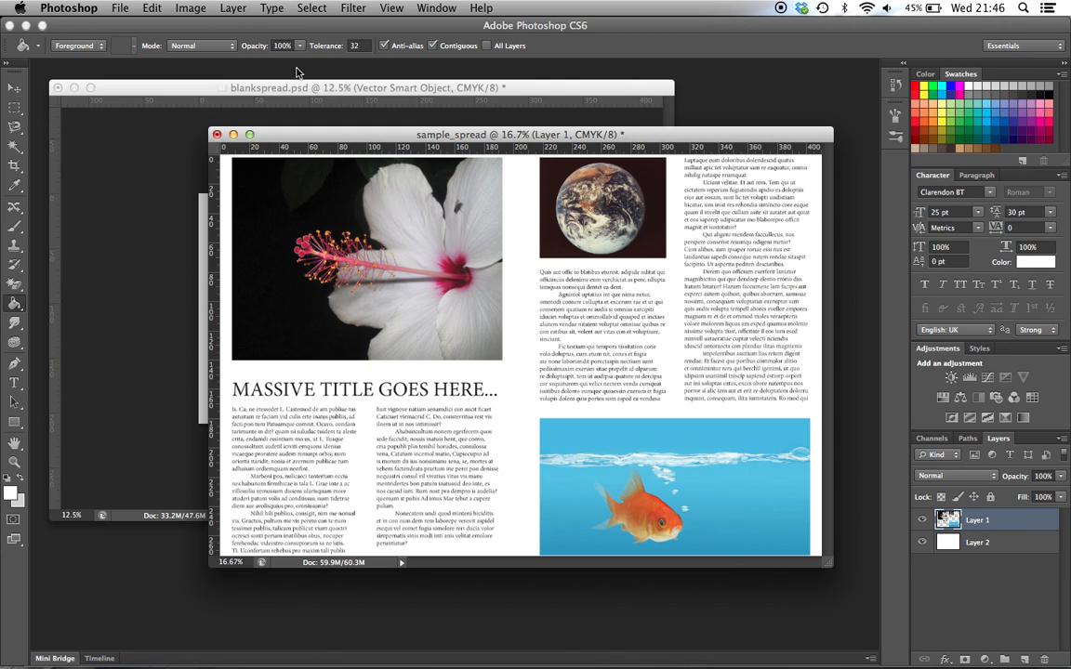
Scale the spread artwork down slightly about its centre so a white margin surrounds it on every side
left_click(152, 9)
mouse_move(279, 337)
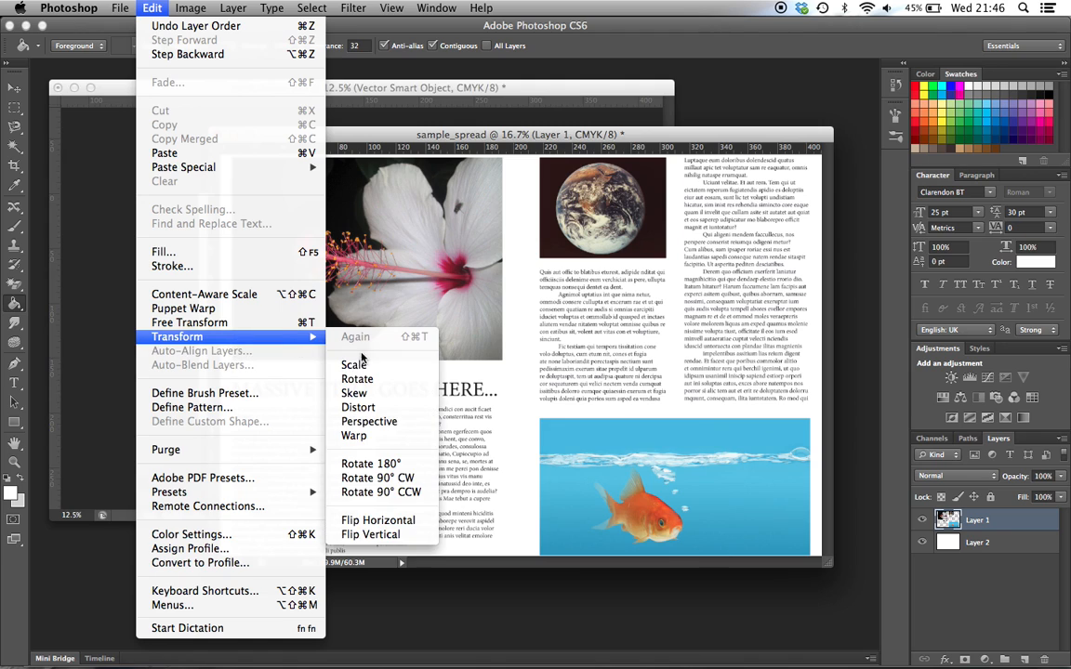
left_click(355, 366)
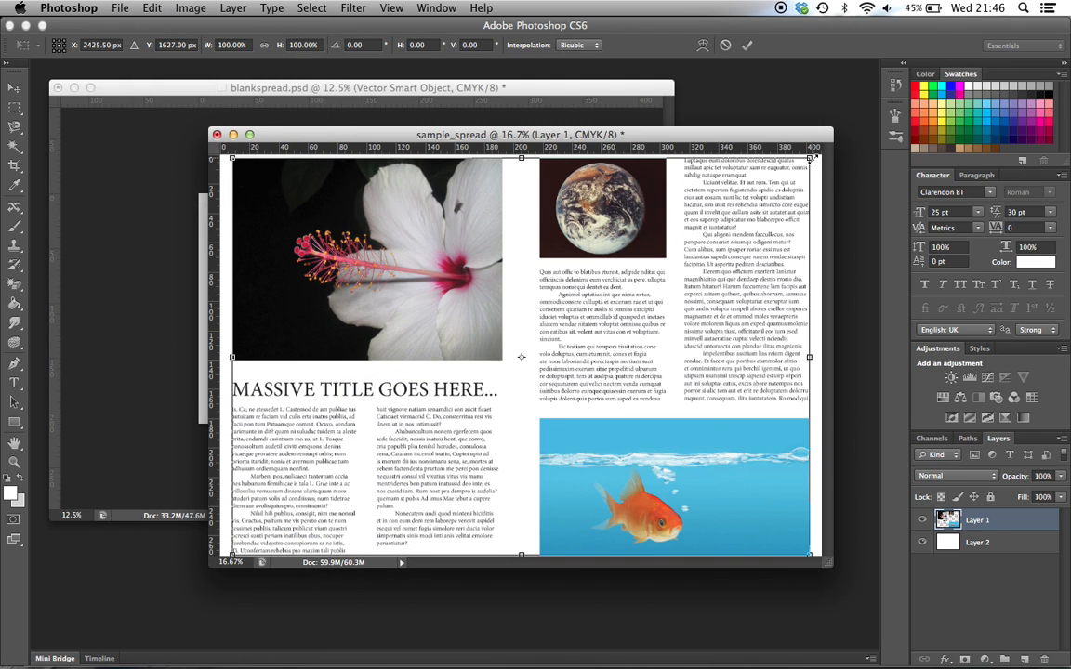
mouse_move(809, 159)
left_mouse_down()
mouse_move(794, 157)
mouse_move(798, 167)
left_mouse_up()
key("Return")
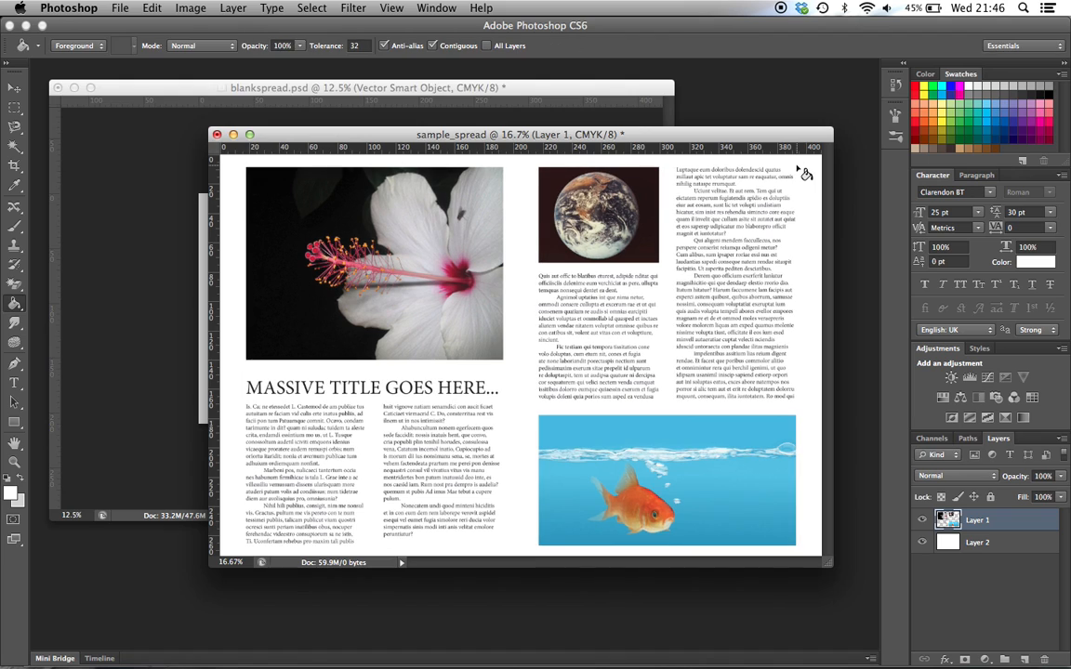
Merge the spread artwork and its white background into a single layer
key("v")
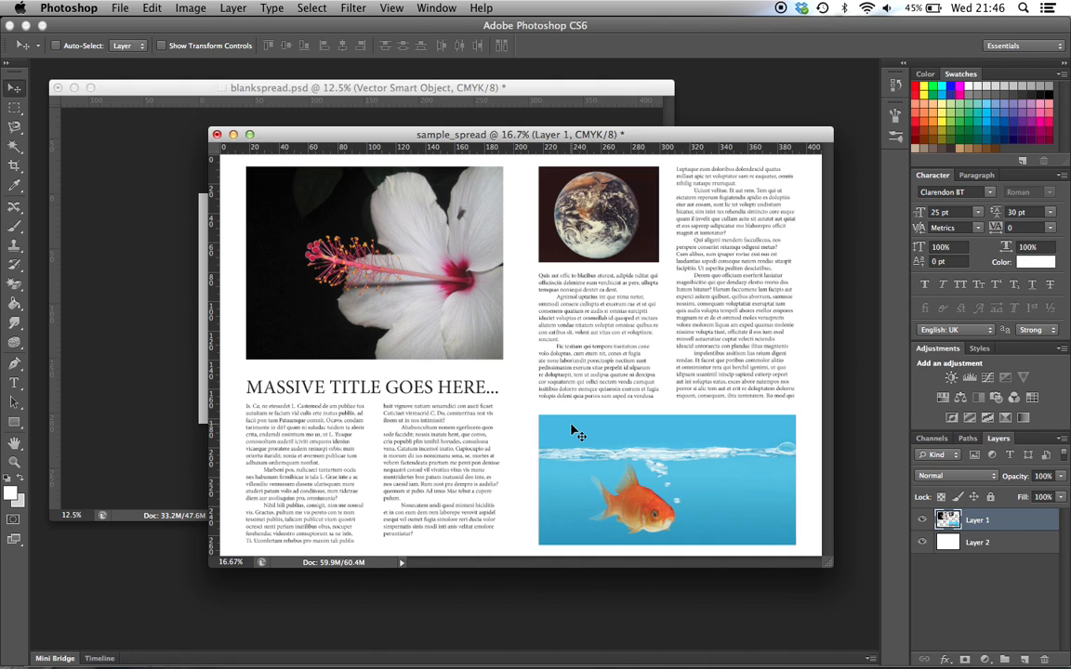
left_click(990, 546, "shift")
right_click(990, 546)
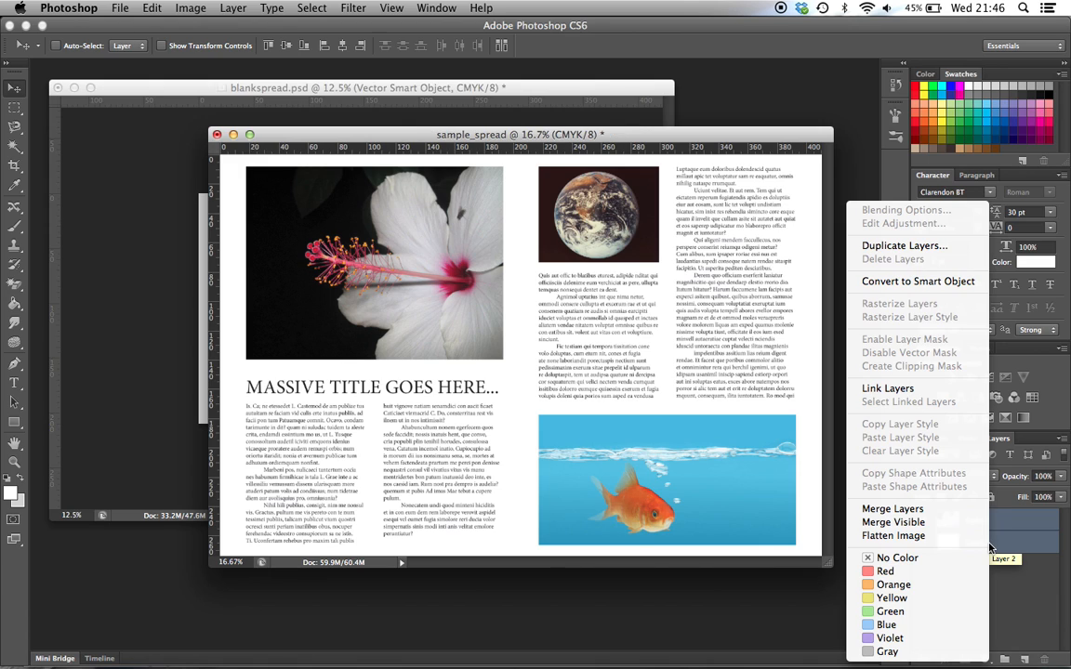
left_click(937, 509)
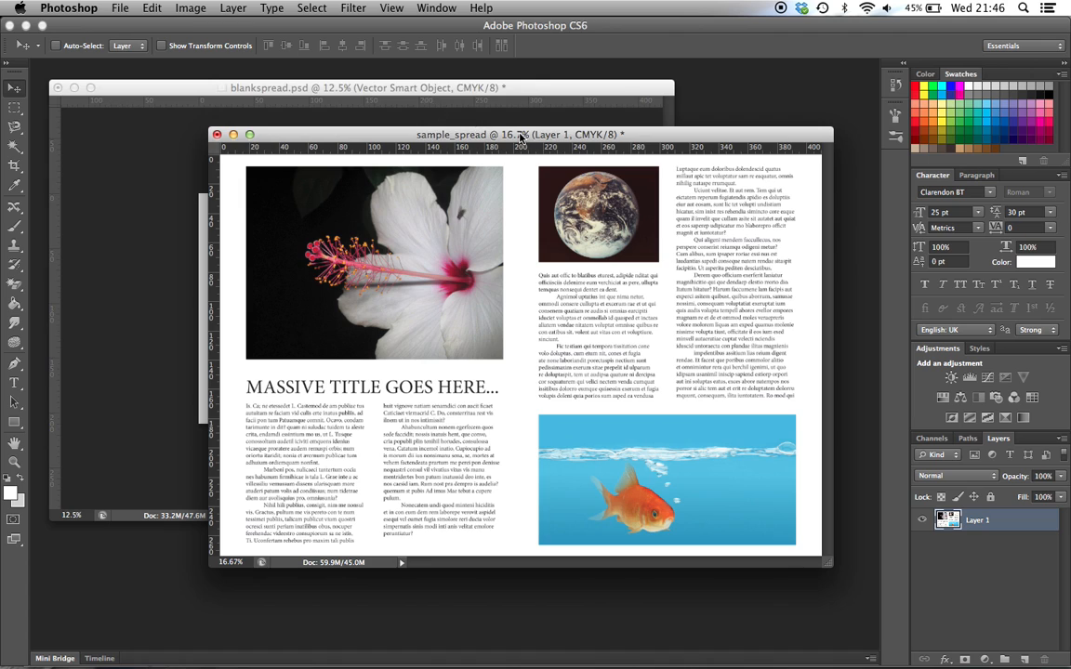
Open the contents of the warped grid Smart Object in blankspread.psd for editing
left_click_drag(463, 130, 490, 133)
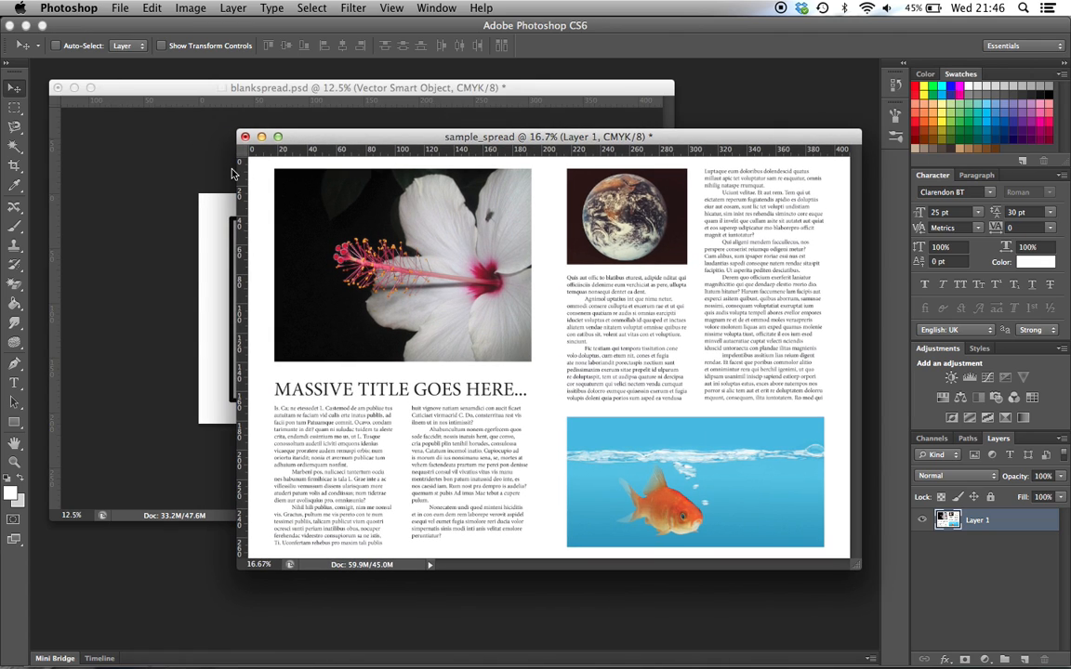
left_click(161, 159)
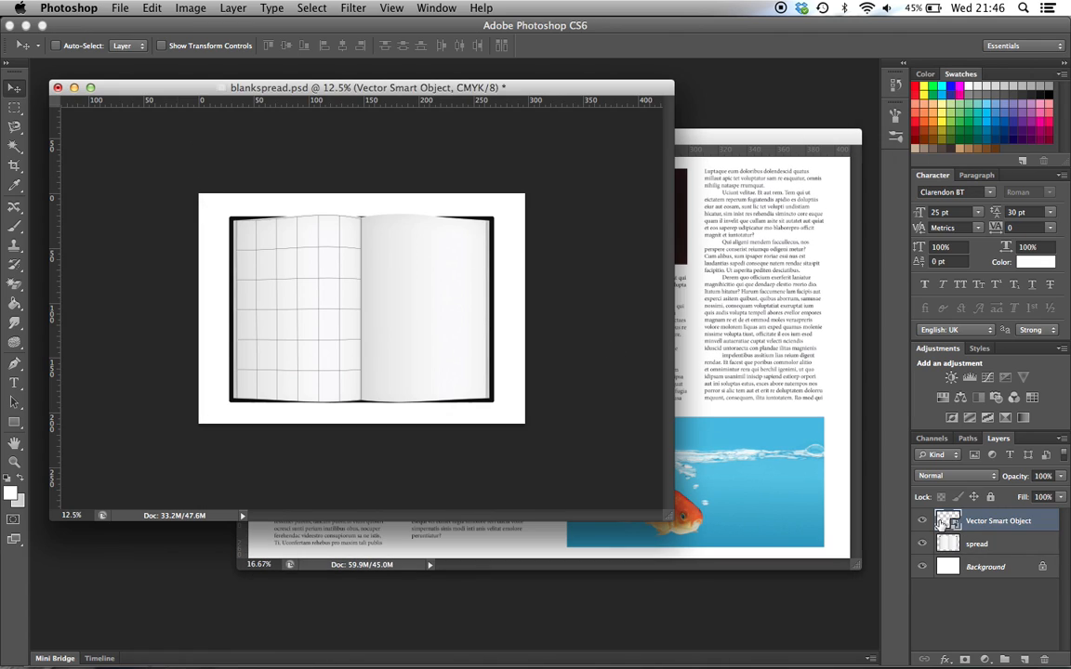
double_click(947, 523)
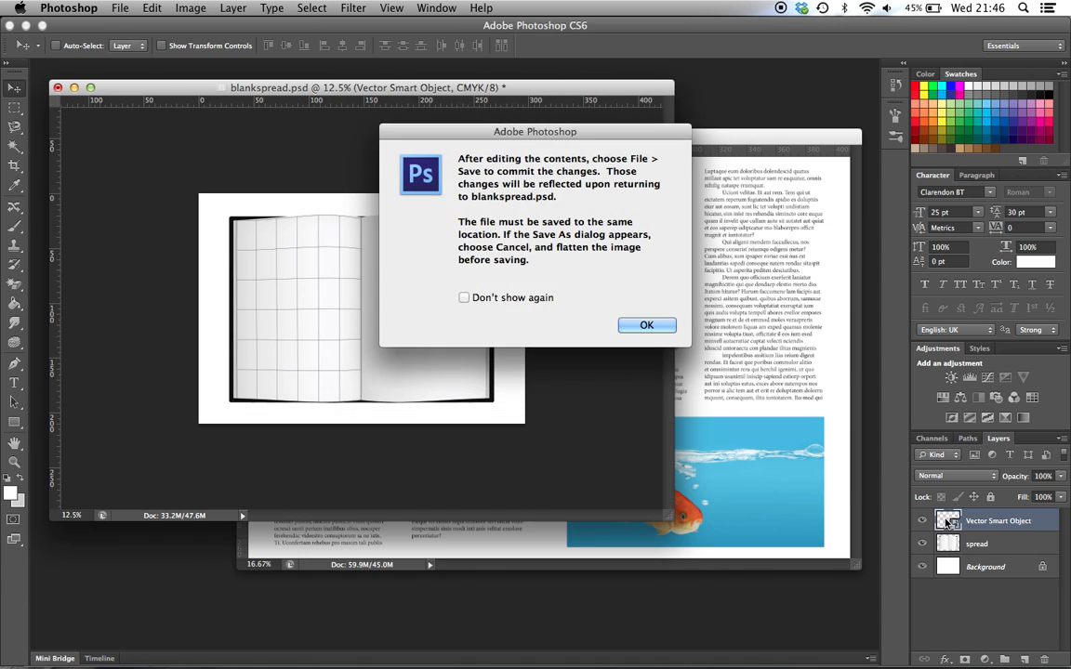
left_click(640, 325)
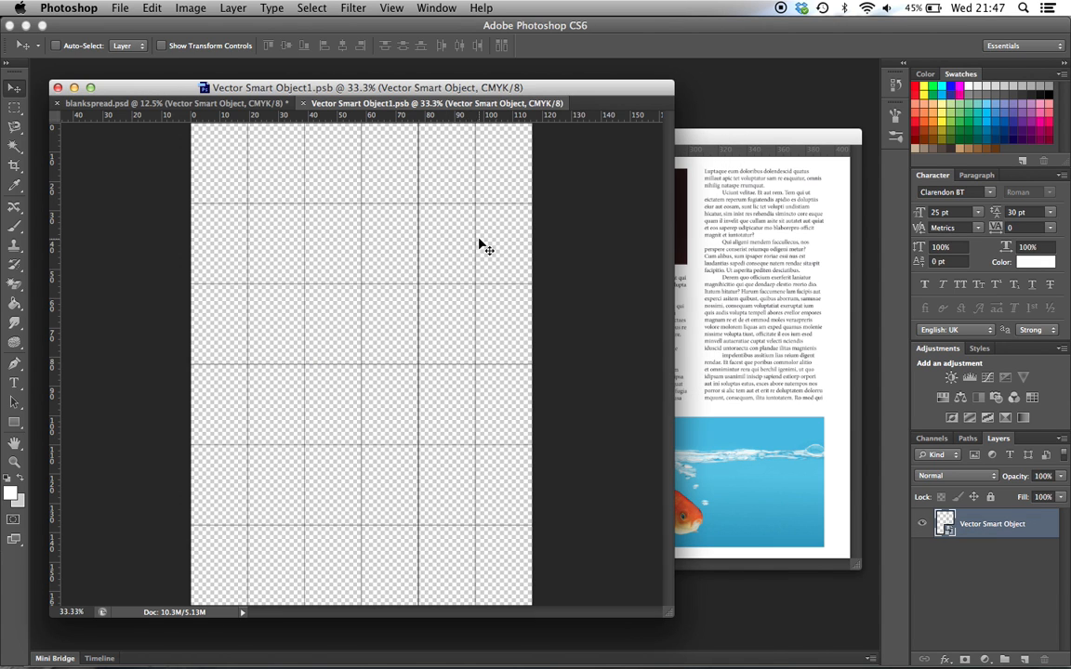
Copy the merged layer from sample_spread into the Vector Smart Object1.psb document, with both windows arranged to overlap less
left_click(723, 270)
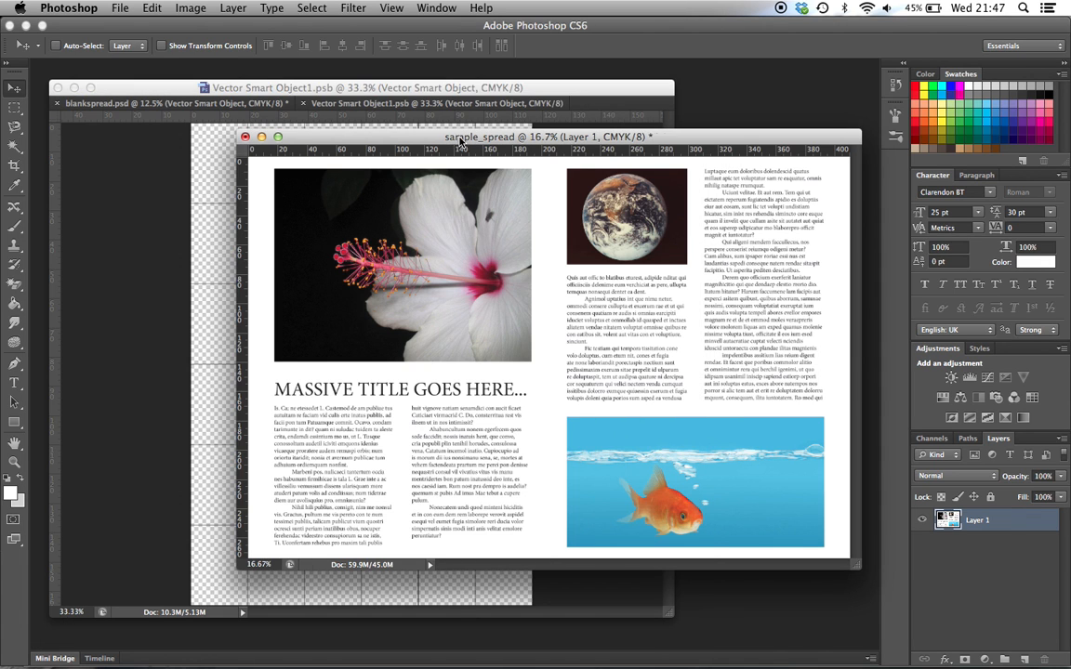
left_click_drag(457, 136, 582, 141)
left_click_drag(699, 296, 465, 357)
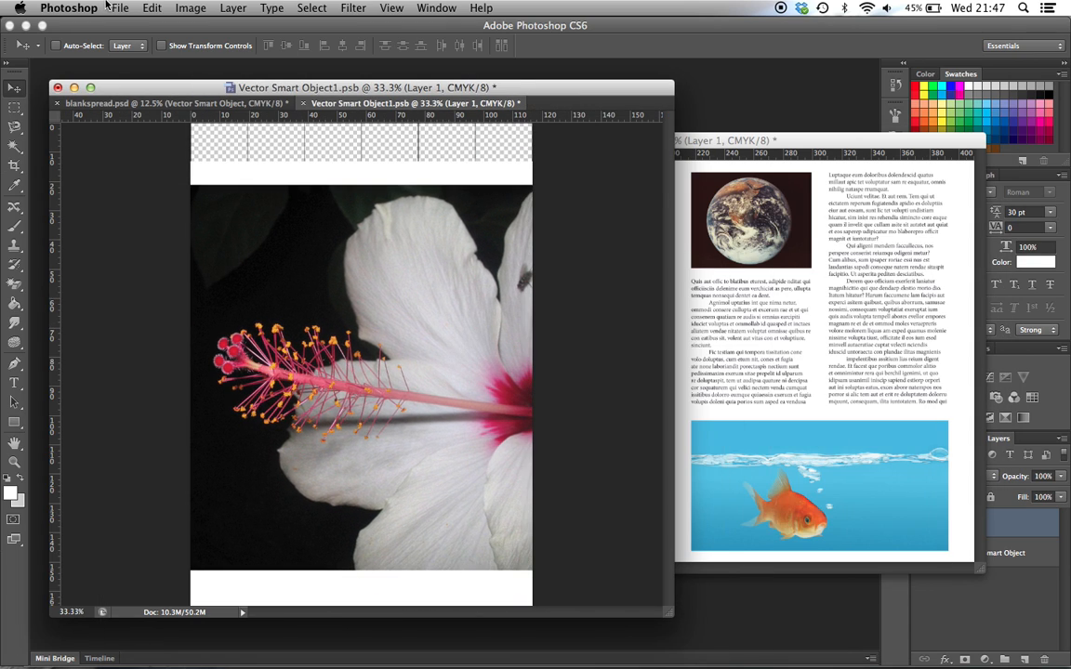
Scale the spread proportionally to about 61% and position it so its left page fills the Smart Object canvas
left_click(151, 7)
mouse_move(232, 337)
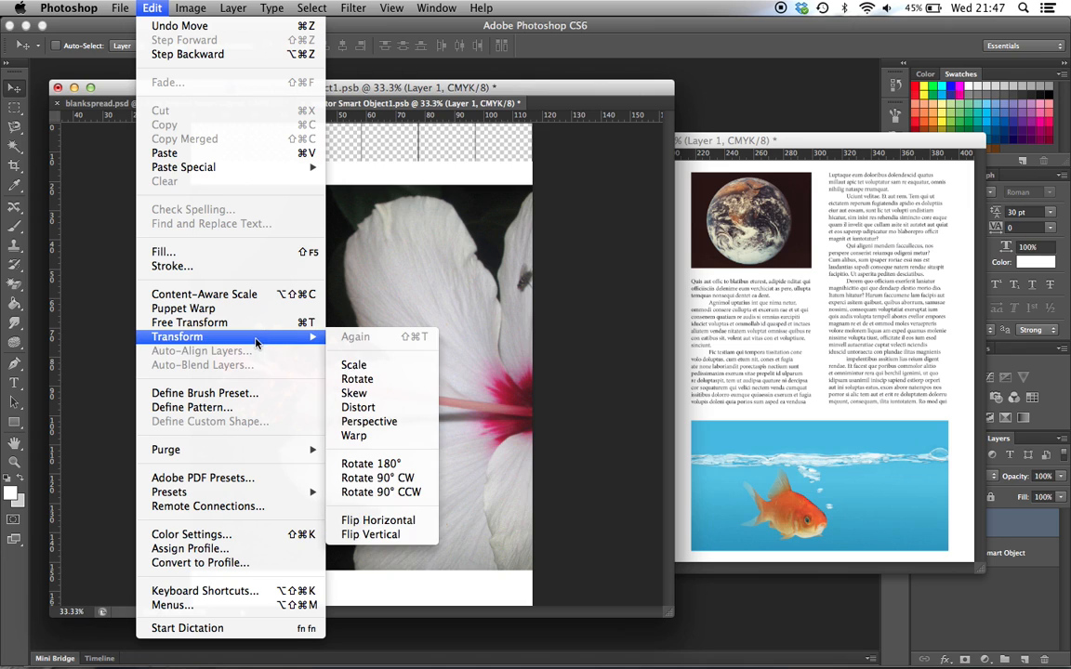
left_click(349, 363)
left_click_drag(274, 263, 428, 266)
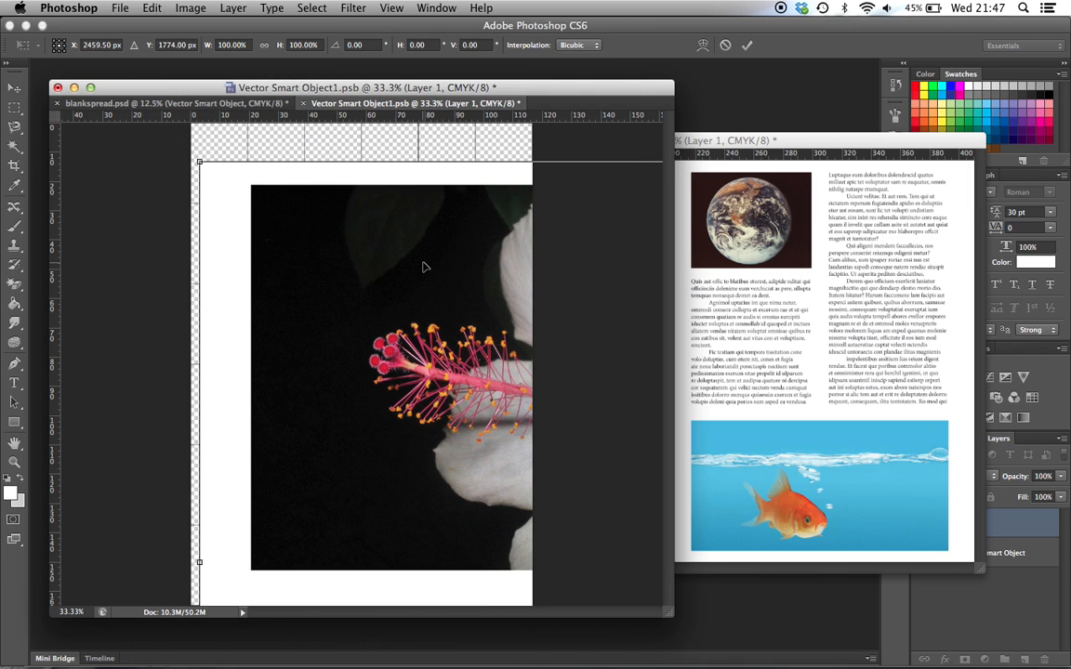
left_click_drag(198, 161, 343, 257)
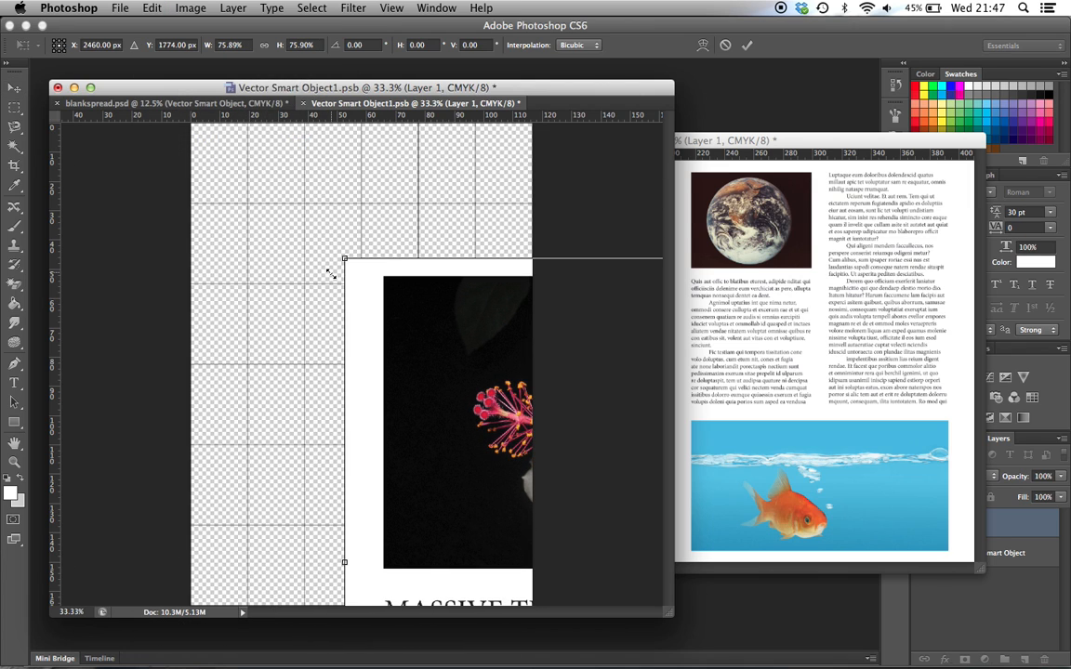
left_click_drag(492, 353, 339, 219)
left_click_drag(189, 124, 317, 210)
left_click_drag(405, 254, 318, 186)
left_click_drag(204, 557, 138, 626)
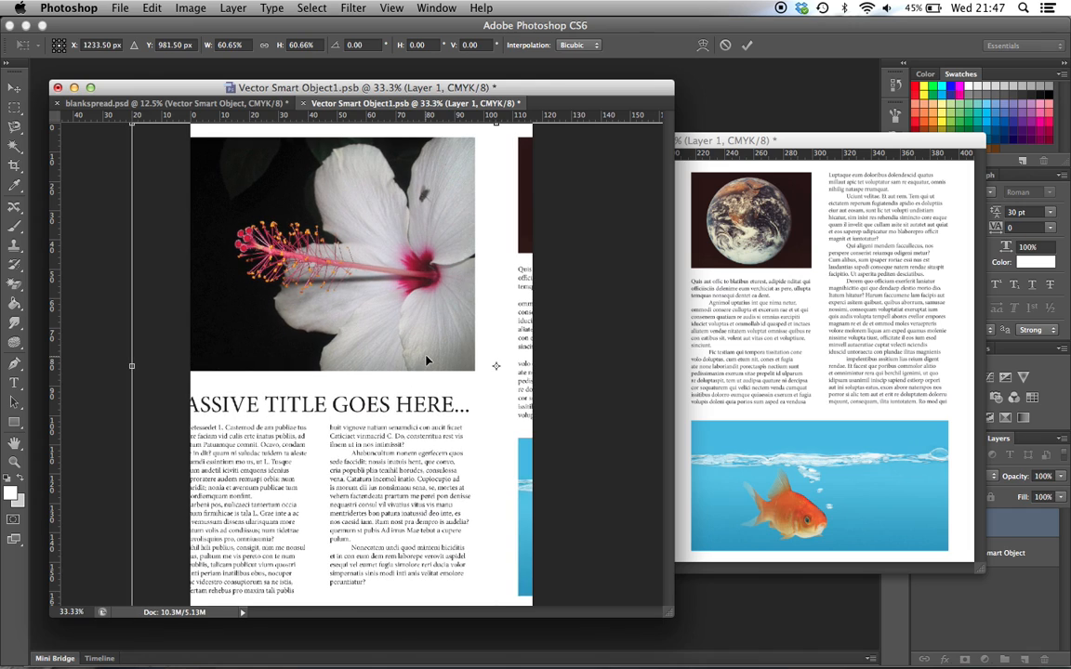
left_click_drag(374, 342, 418, 342)
key("Return")
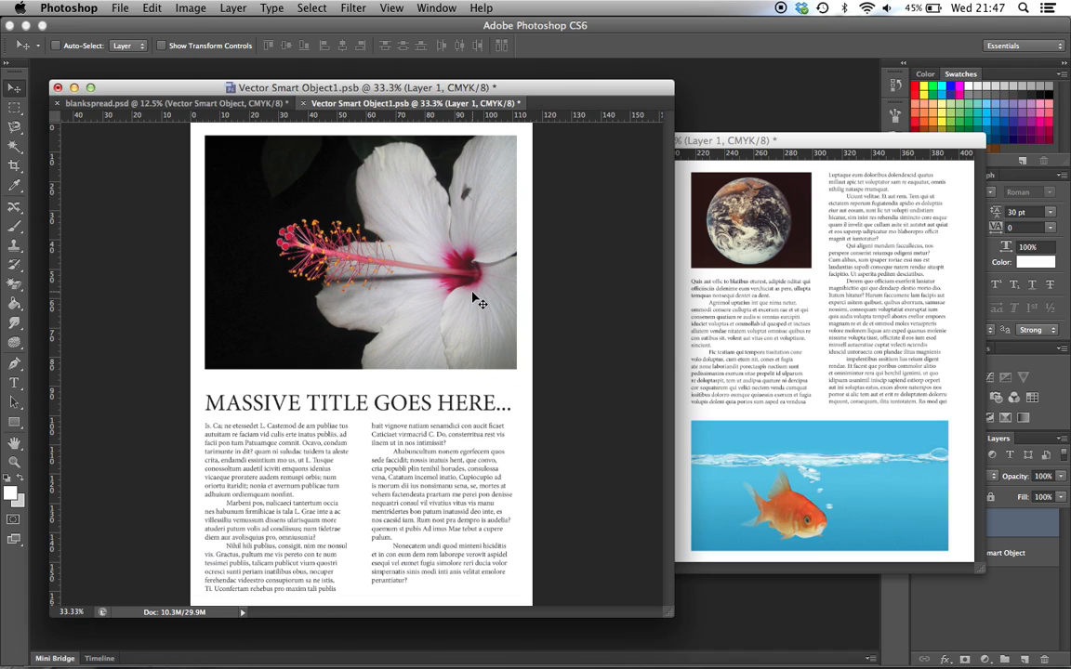
Save the Smart Object contents and return to blankspread.psd to update the left page
key("super+s")
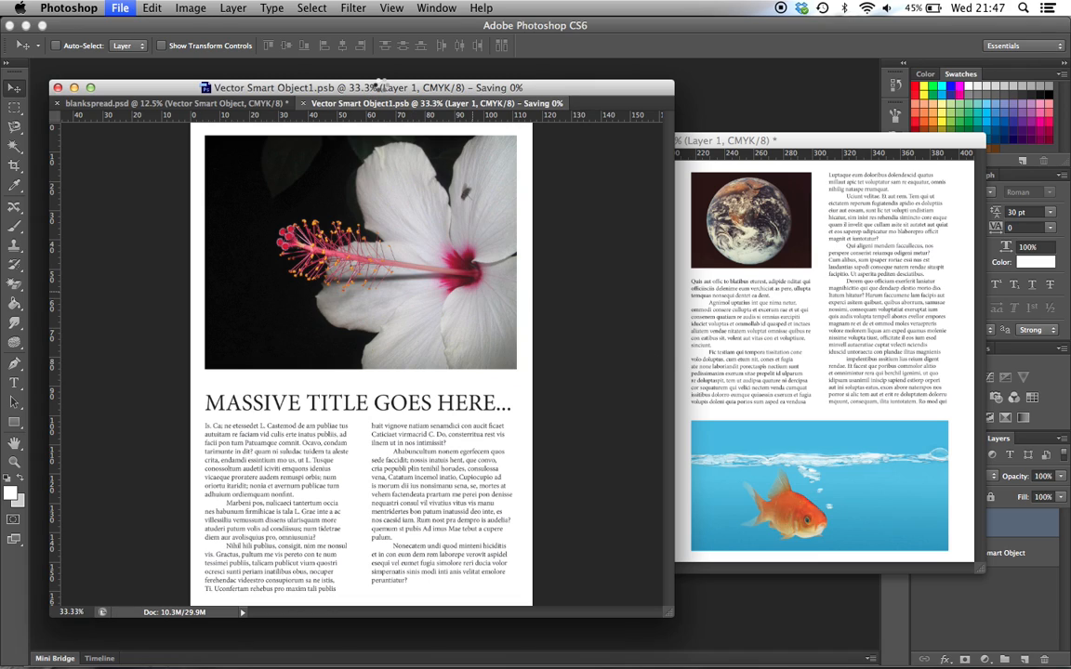
left_click(207, 102)
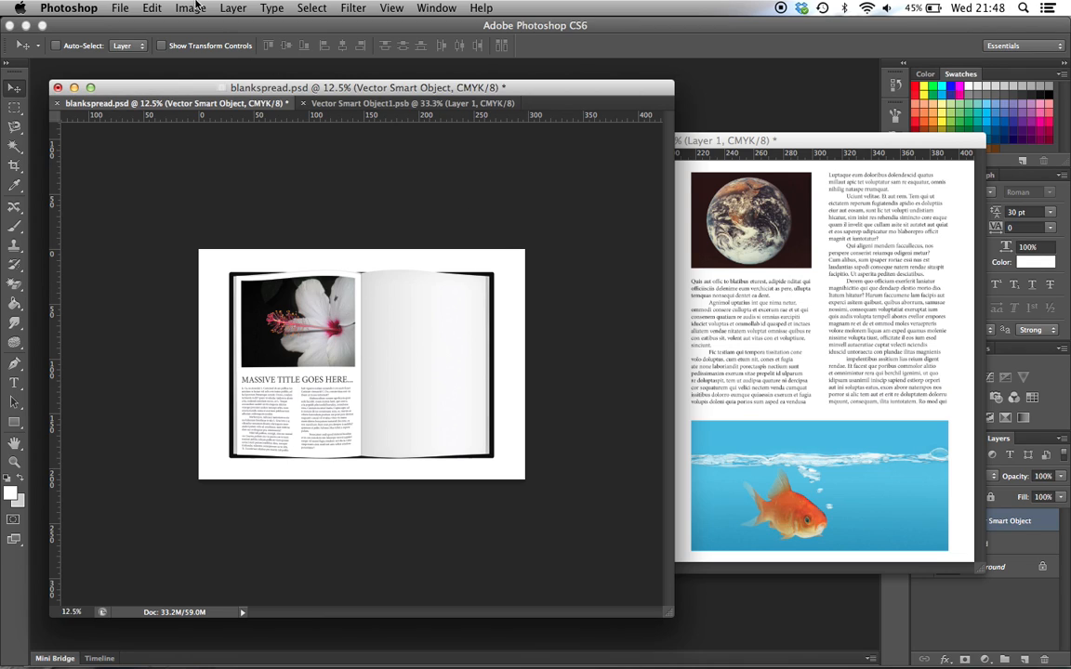
left_click(153, 9)
mouse_move(279, 337)
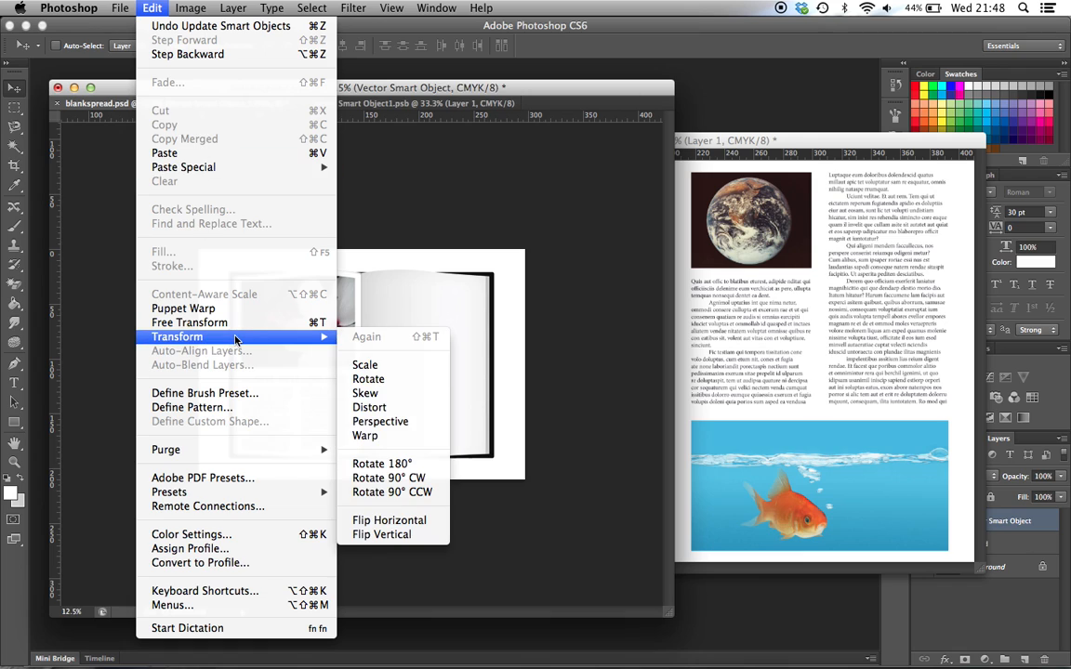
left_click(394, 523)
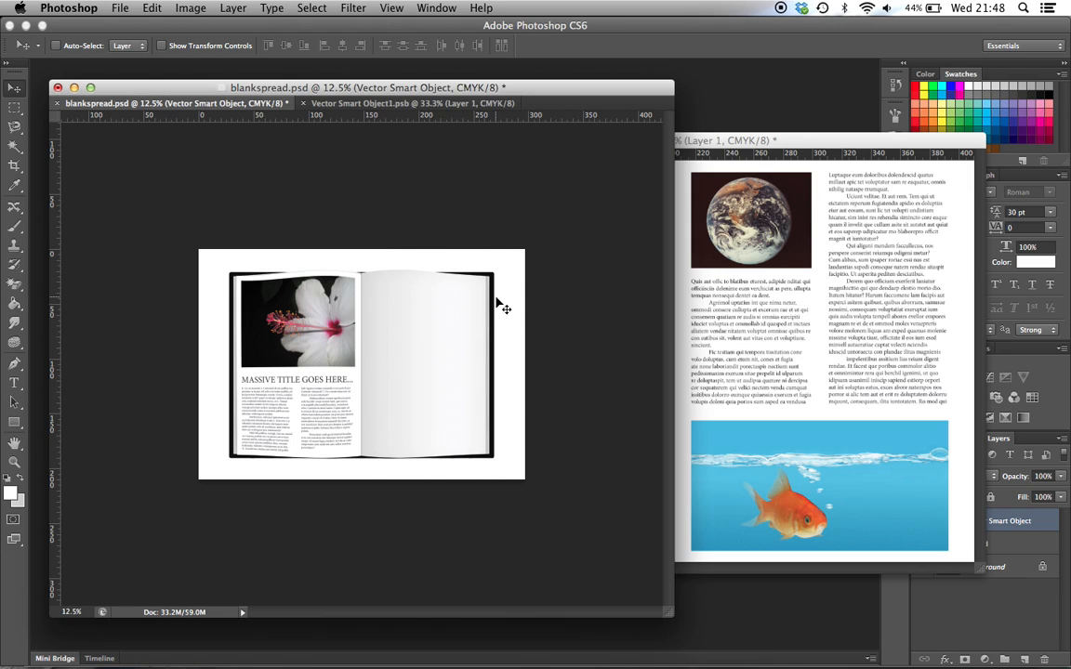
Close sample_spread without saving and restore the minimized blankcover.psd window
left_click(717, 249)
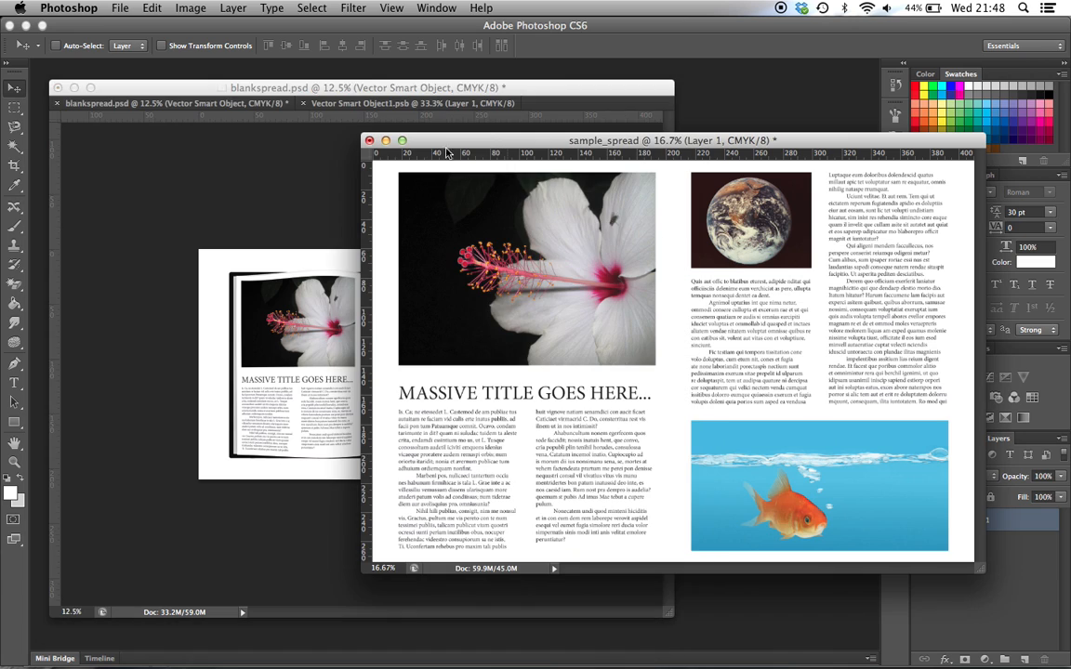
left_click(370, 140)
left_click(477, 249)
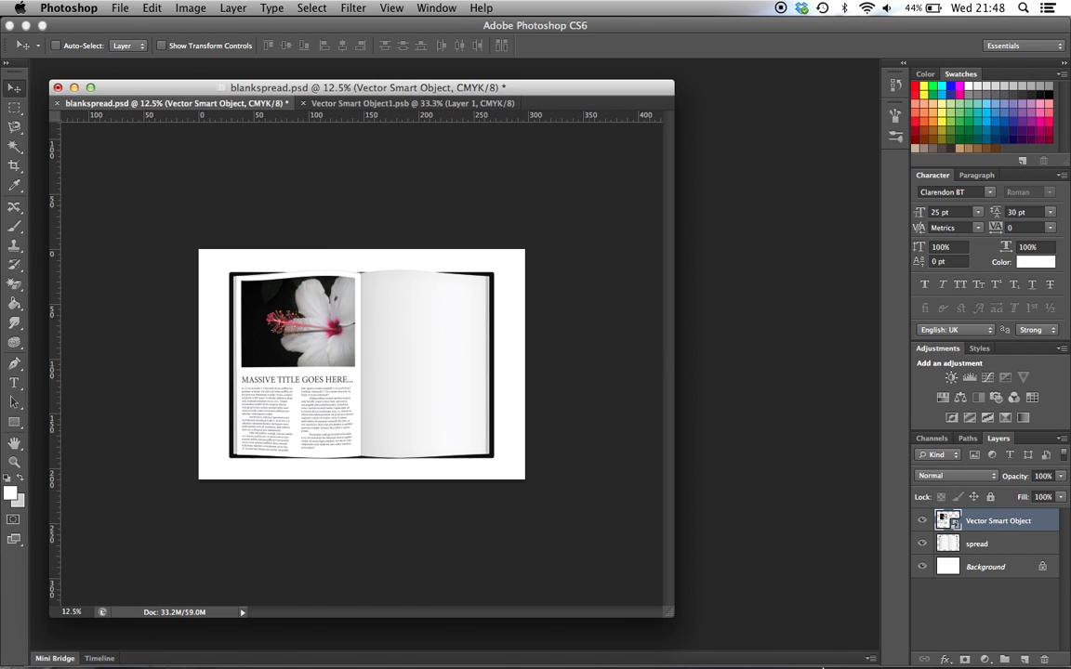
left_click(995, 648)
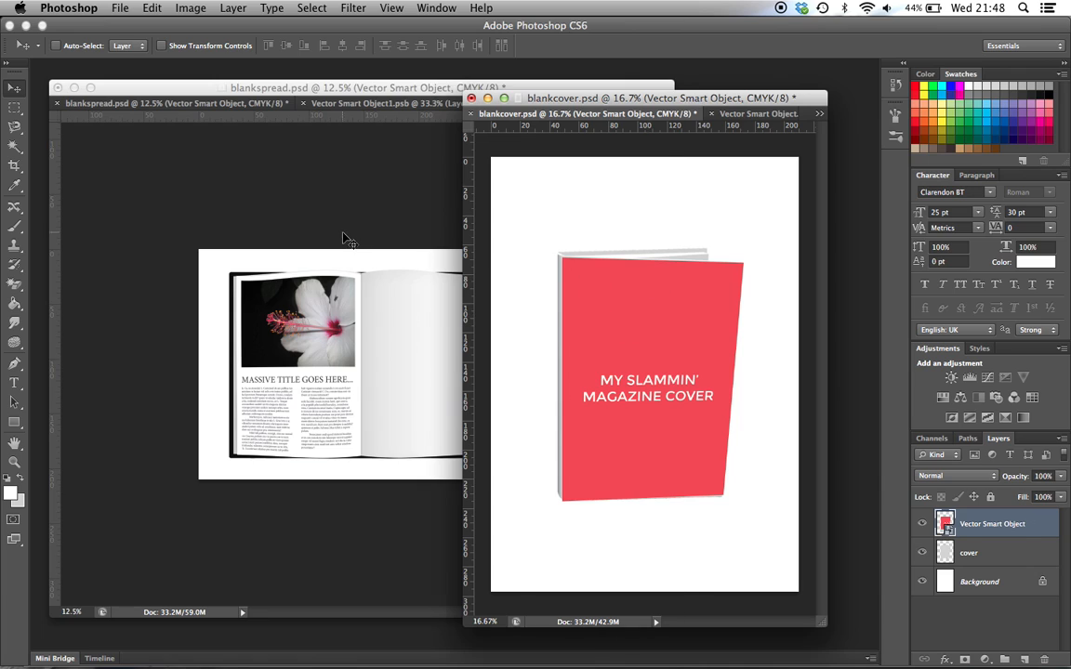
Float blankcover.psd in its own window and place it beside the Vector Smart Object.psb cover artwork
left_click(346, 239)
left_click(746, 311)
left_click_drag(633, 118, 409, 141)
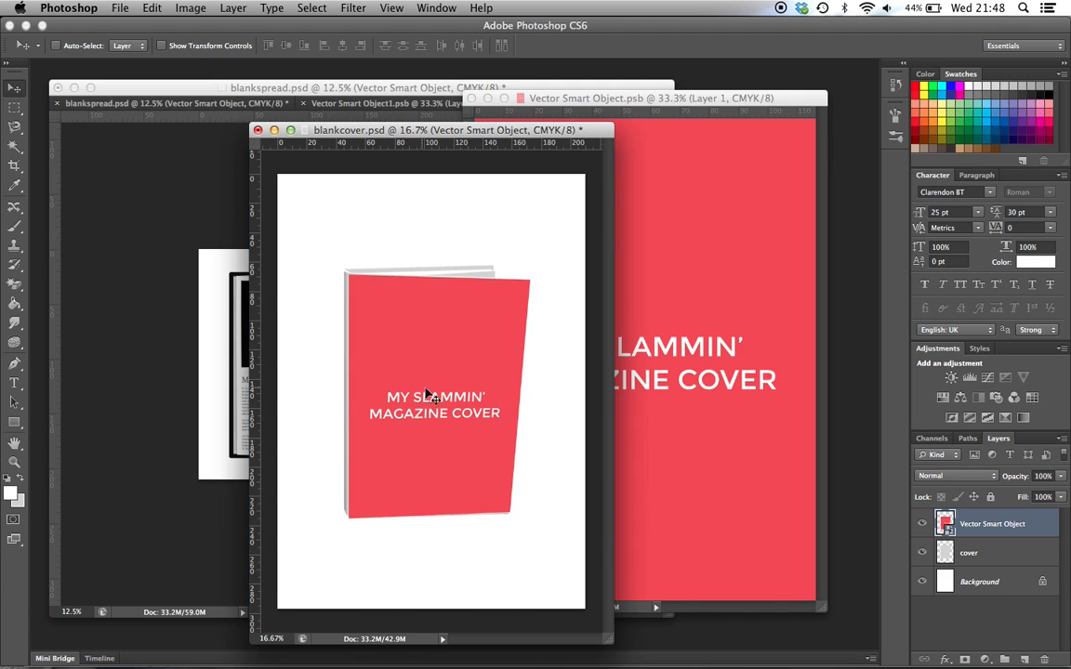
left_click_drag(355, 133, 591, 133)
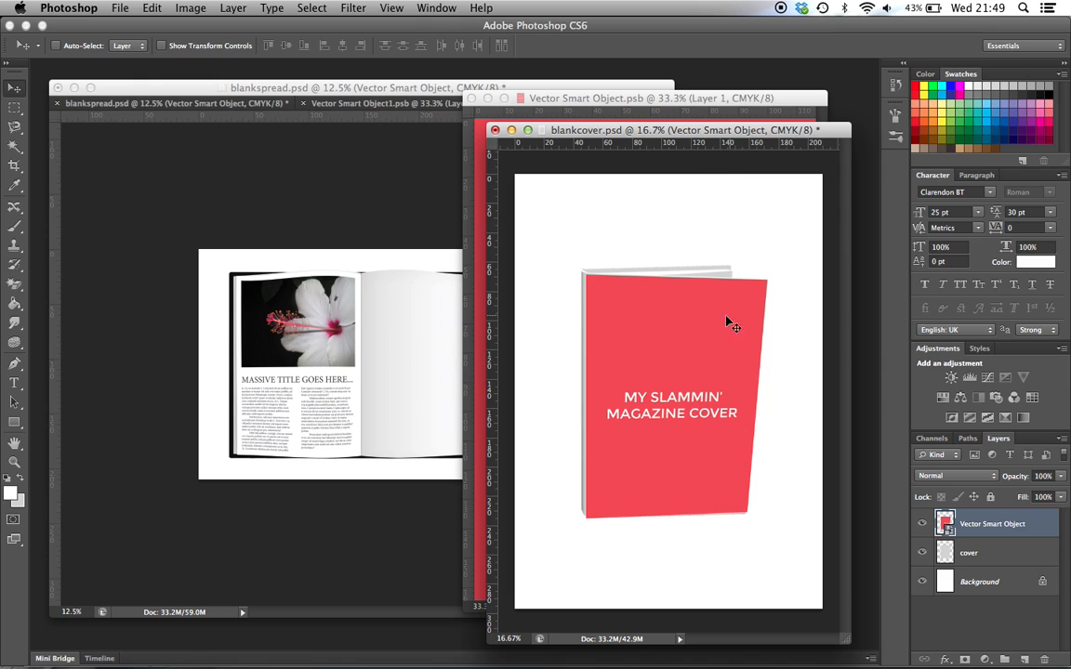
left_click_drag(613, 130, 171, 120)
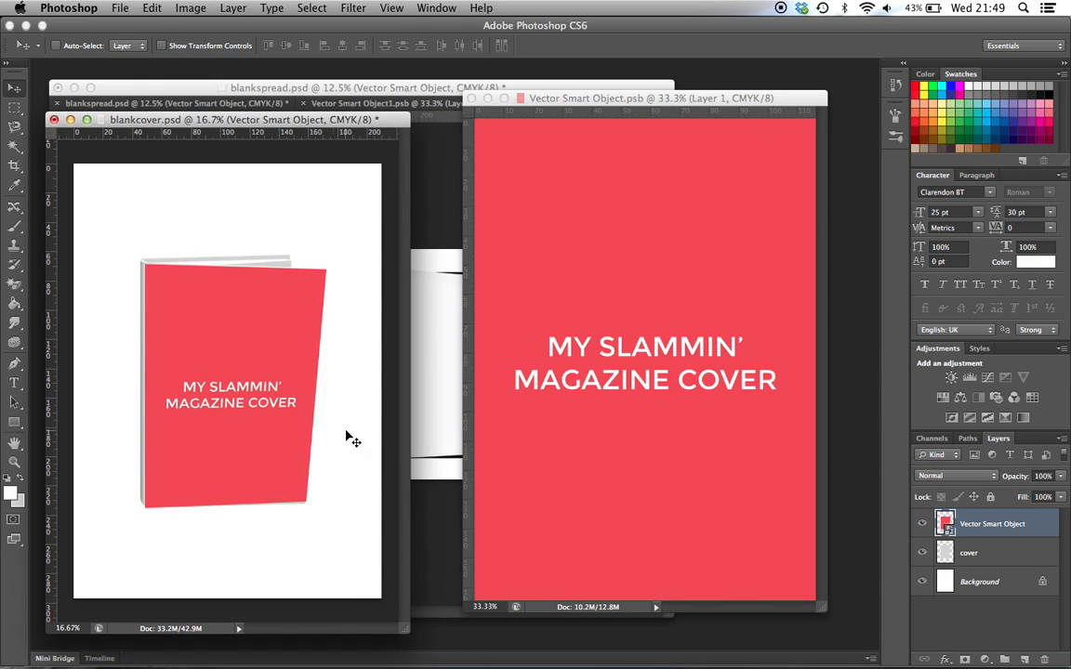
Float blankspread.psd in its own window and close Vector Smart Object1.psb
left_click(455, 203)
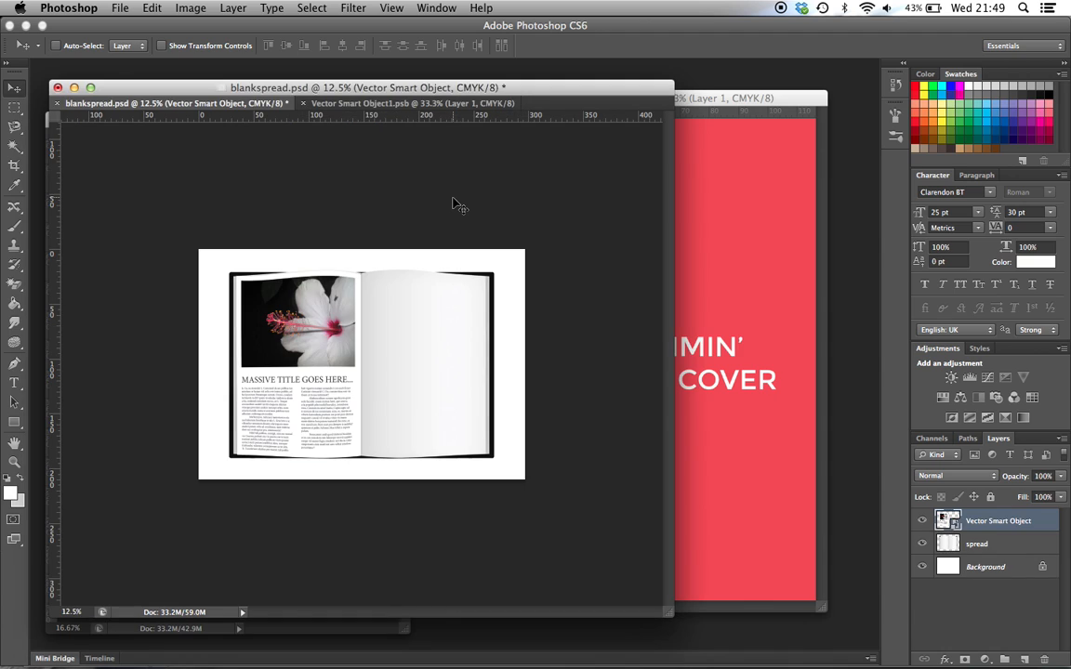
left_click_drag(226, 100, 444, 172)
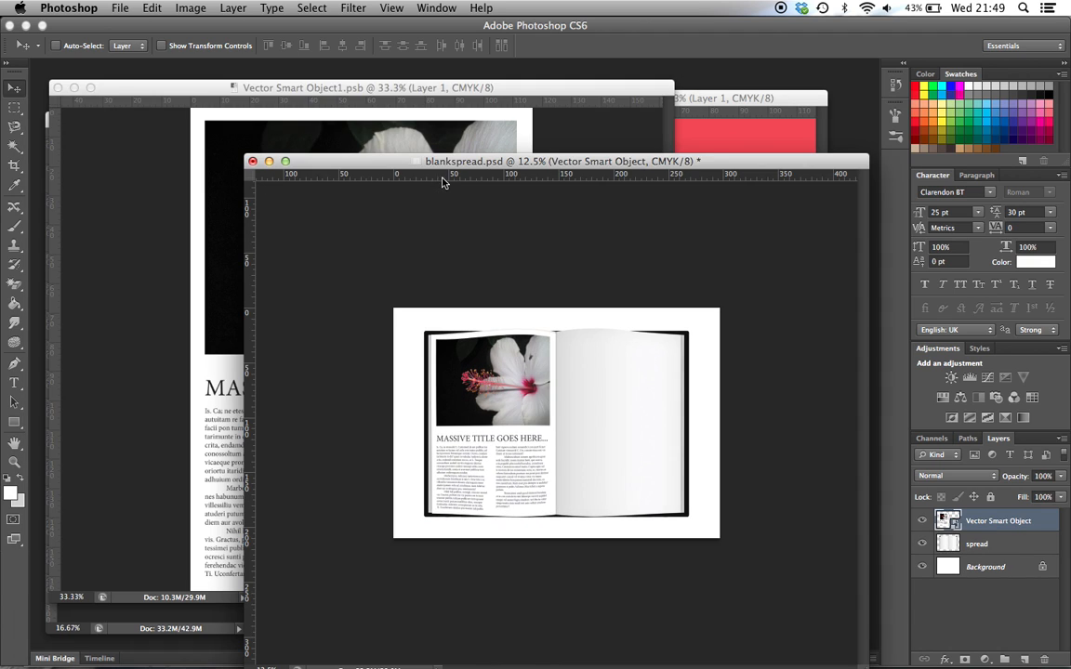
left_click(57, 87)
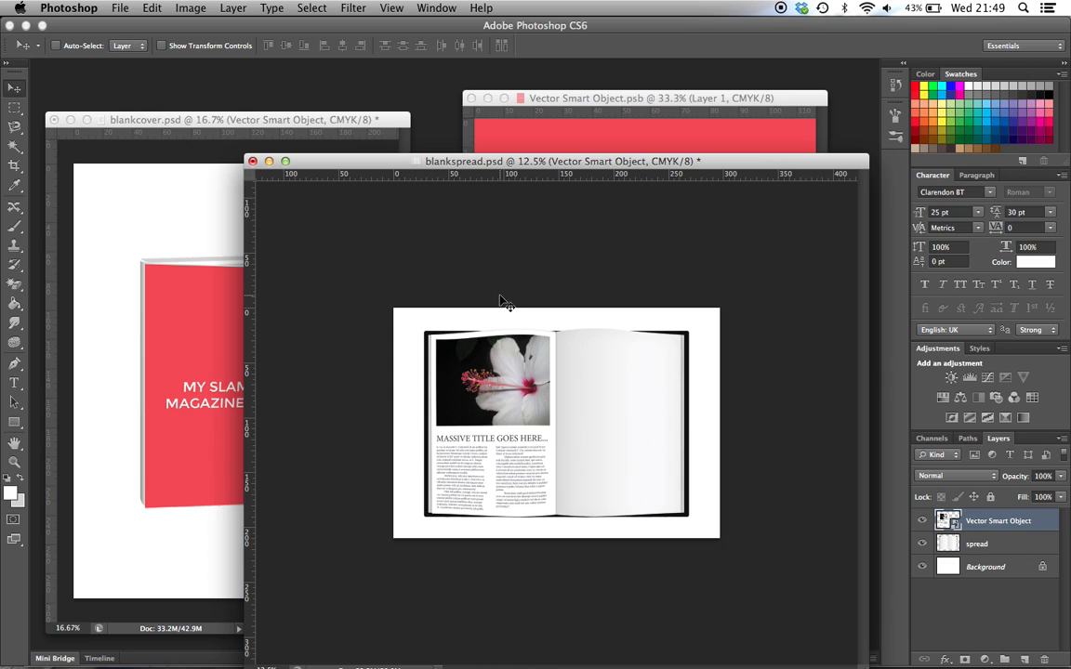
Display blankspread.psd at 16.67% zoom and bring the blankcover.psd mockup to the front
key("super+minus")
key("super+plus")
key("super+plus")
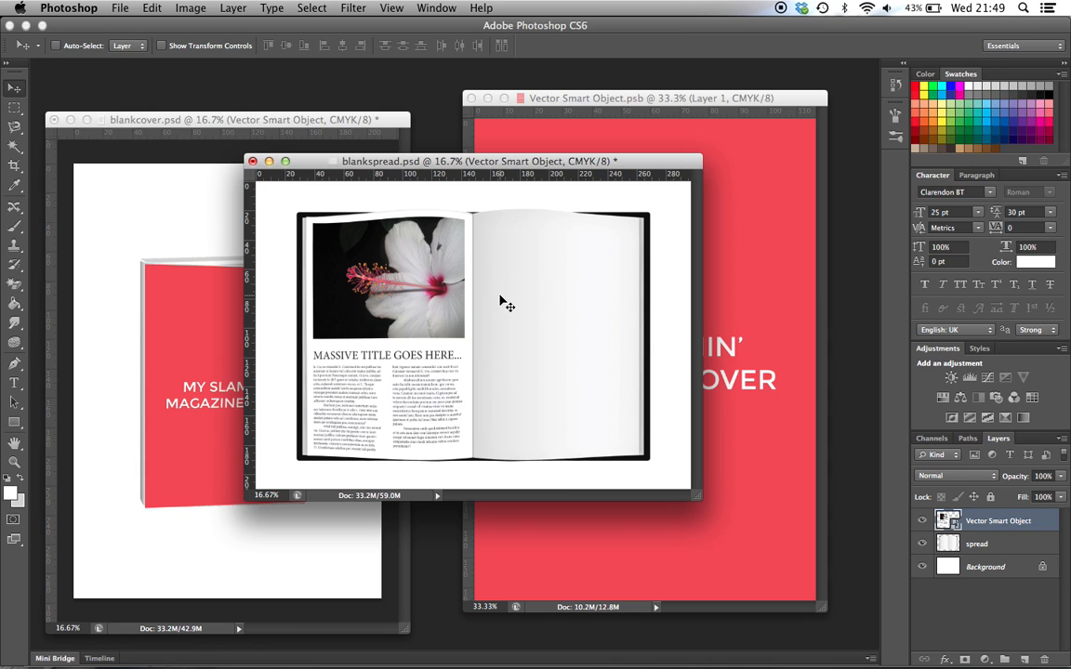
left_click(200, 306)
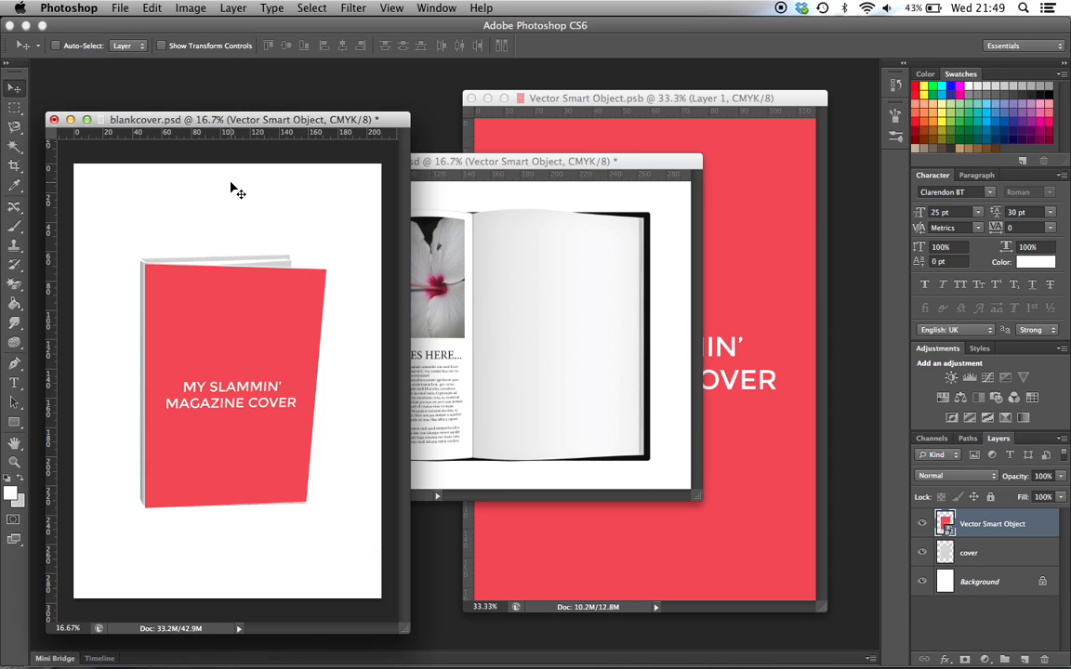